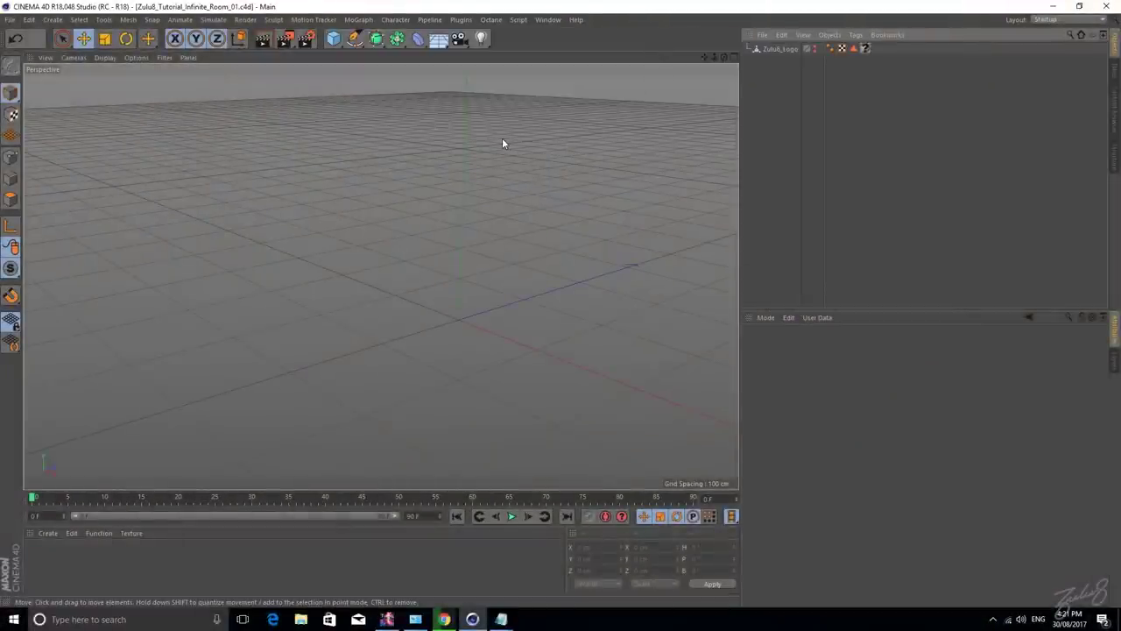
# Add a Plane object and scale it up uniformly to about 650 cm per side.
pyautogui.click(333, 39)
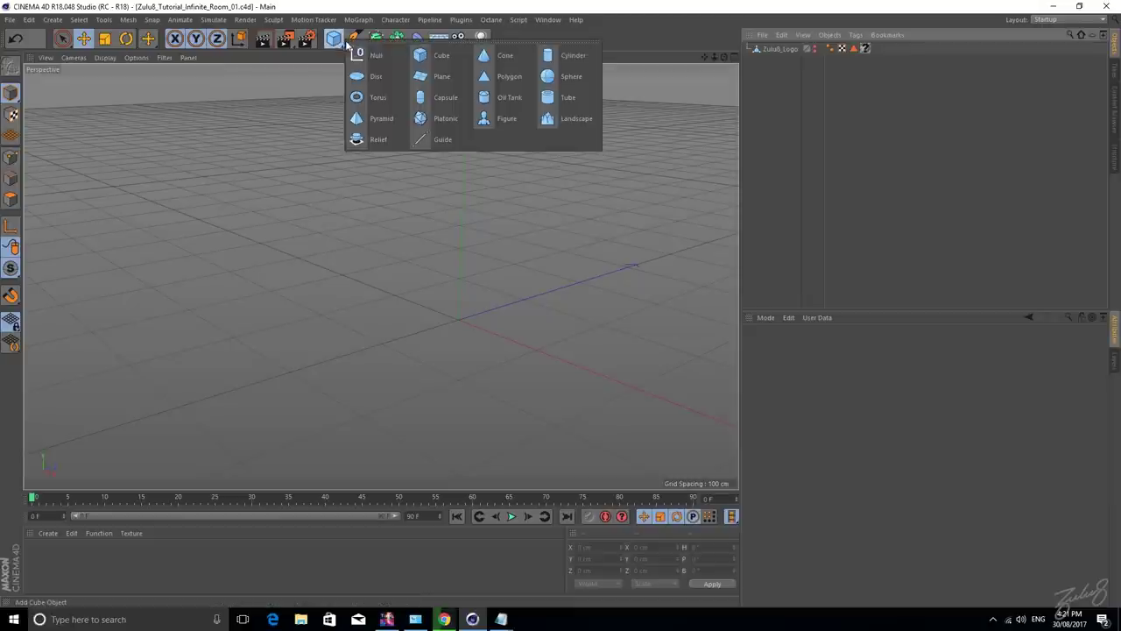
pyautogui.click(441, 76)
pyautogui.keyDown('alt'); pyautogui.moveTo(539, 240); pyautogui.dragTo(459, 208, button='middle'); pyautogui.keyUp('alt')
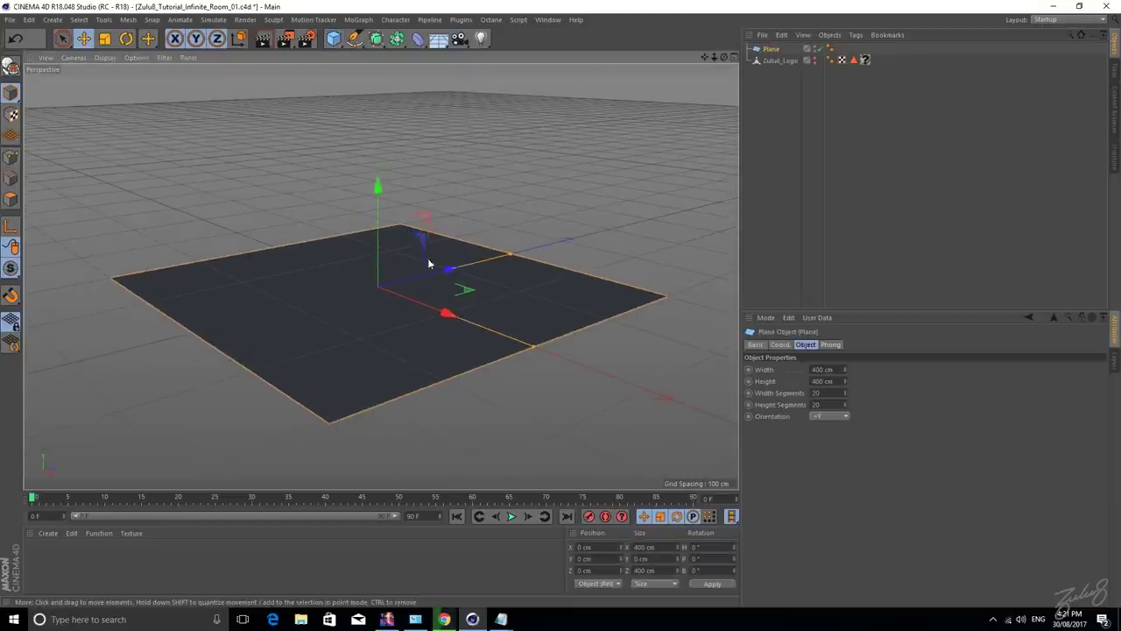
pyautogui.press('t')
pyautogui.moveTo(478, 292); pyautogui.dragTo(308, 284)
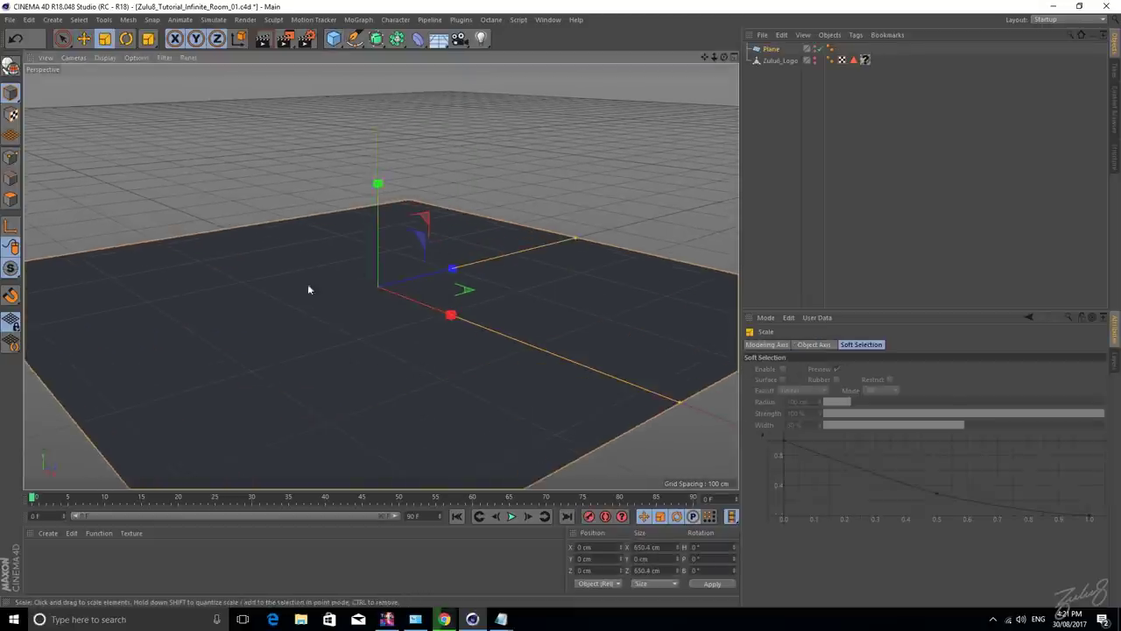
# Add a Sphere and raise it to about 112 cm on Y so it sits above the plane.
pyautogui.click(332, 39)
pyautogui.click(571, 76)
pyautogui.press('e')
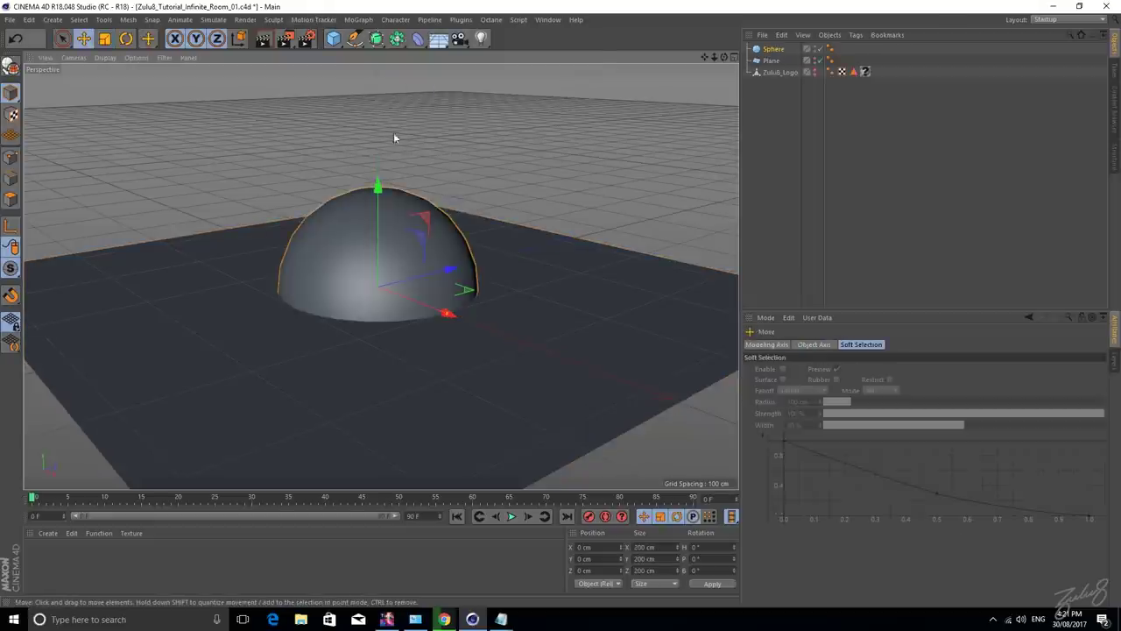
pyautogui.moveTo(380, 171); pyautogui.dragTo(398, 59)
pyautogui.keyDown('alt'); pyautogui.moveTo(639, 160); pyautogui.dragTo(571, 218, button='middle'); pyautogui.keyUp('alt')
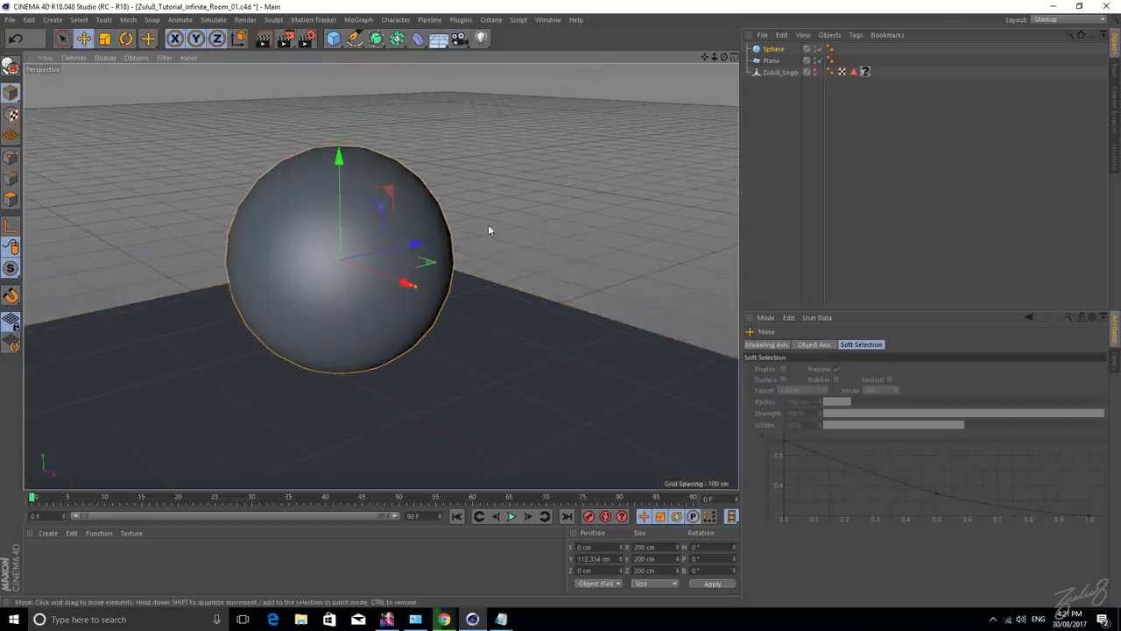
# Scale the plane up uniformly to about 1199 cm per side.
pyautogui.scroll(-5, 582, 230)
pyautogui.click(436, 450)
pyautogui.press('t')
pyautogui.moveTo(371, 389); pyautogui.dragTo(526, 262)
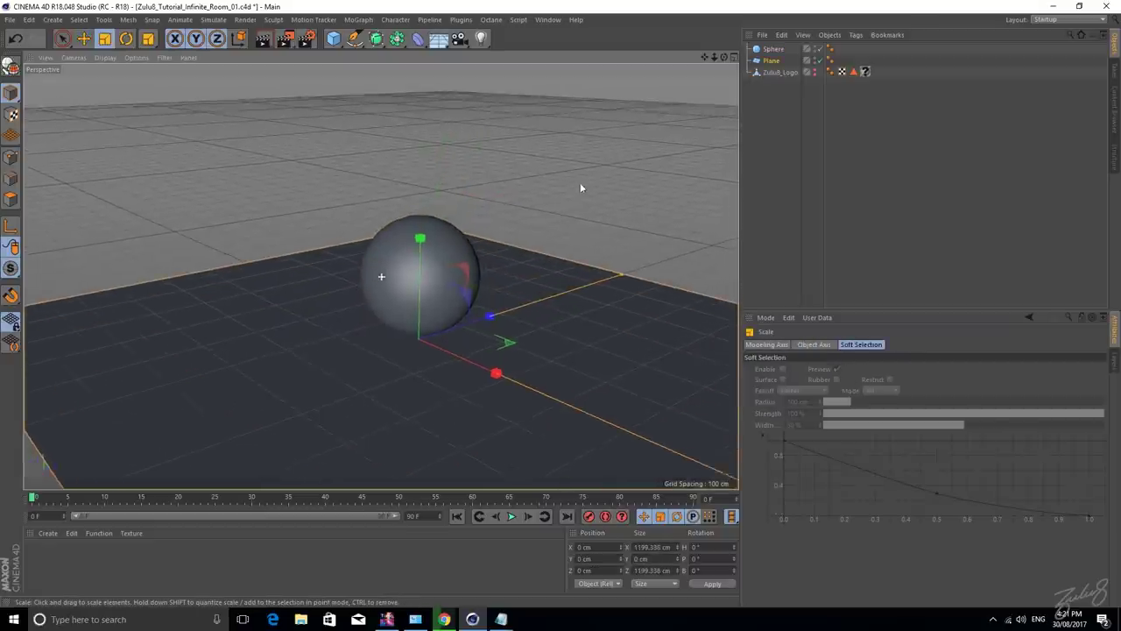
# Add a light, raise it to about 354 cm above the sphere, and rotate it to shine diagonally downward.
pyautogui.moveTo(481, 38); pyautogui.dragTo(622, 100)
pyautogui.press('e')
pyautogui.moveTo(421, 235); pyautogui.dragTo(464, 18)
pyautogui.press('r')
pyautogui.moveTo(382, 103); pyautogui.dragTo(475, 155)
# Set the light's shadow type to Area.
pyautogui.click(770, 49)
pyautogui.click(932, 345)
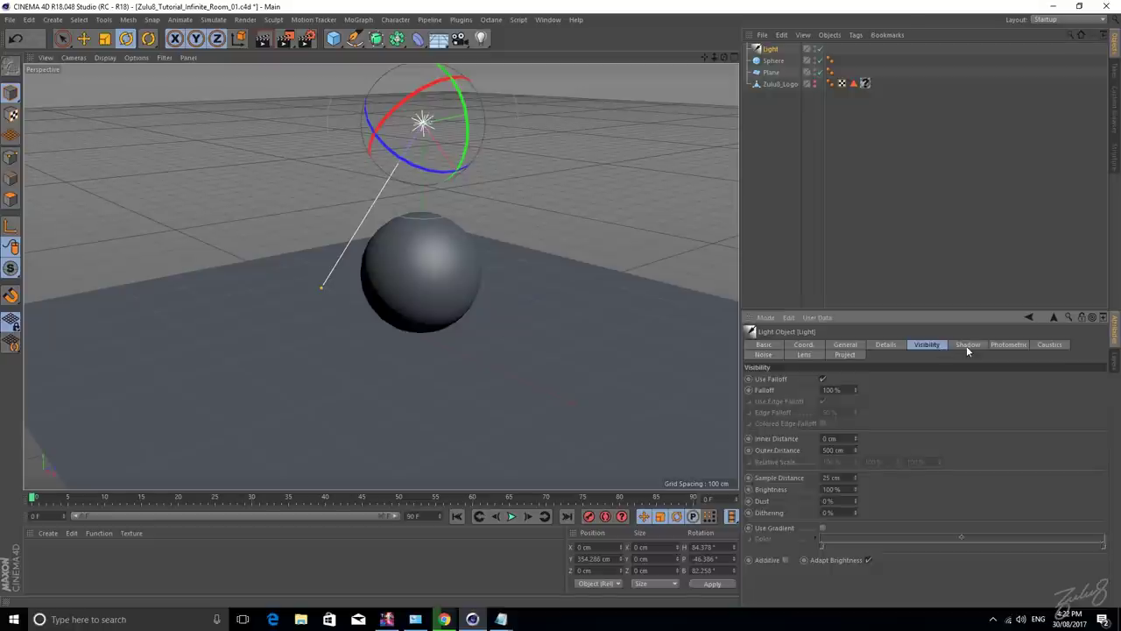
pyautogui.click(966, 345)
pyautogui.click(836, 380)
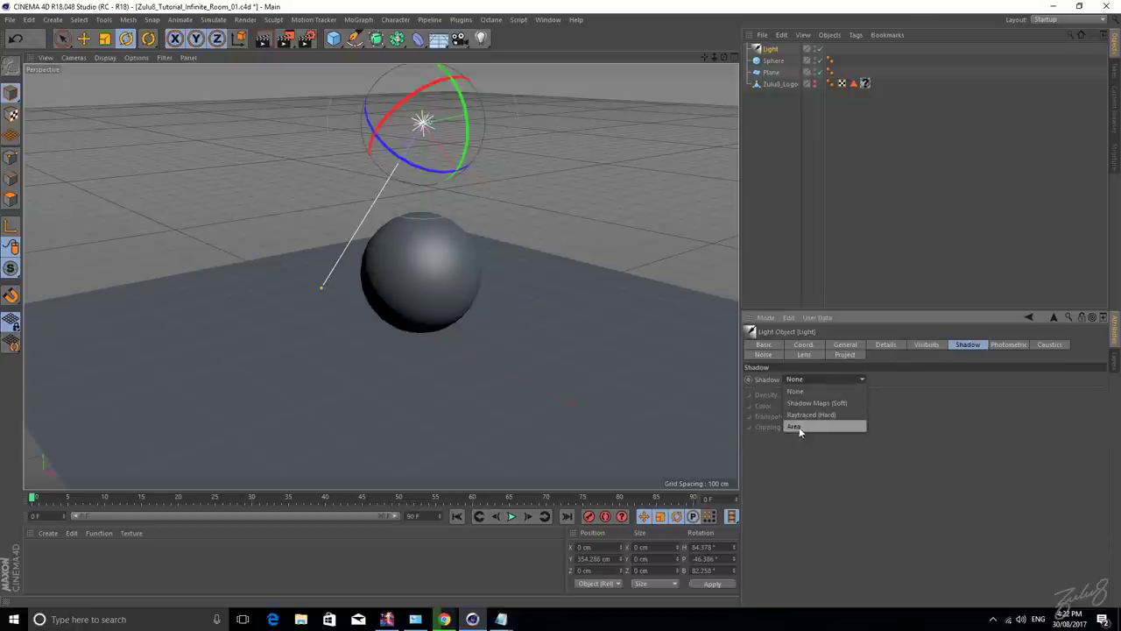
pyautogui.click(792, 427)
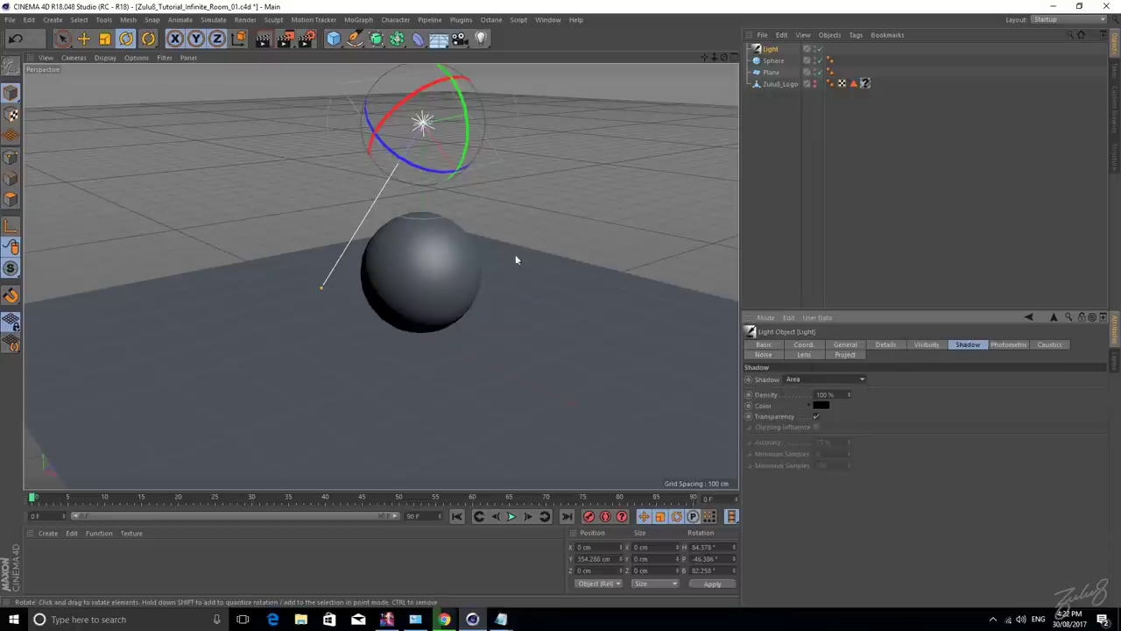
# Render the active view to check the sphere's shadow on the plane.
pyautogui.keyDown('alt'); pyautogui.moveTo(562, 237); pyautogui.dragTo(539, 263, button='middle'); pyautogui.keyUp('alt')
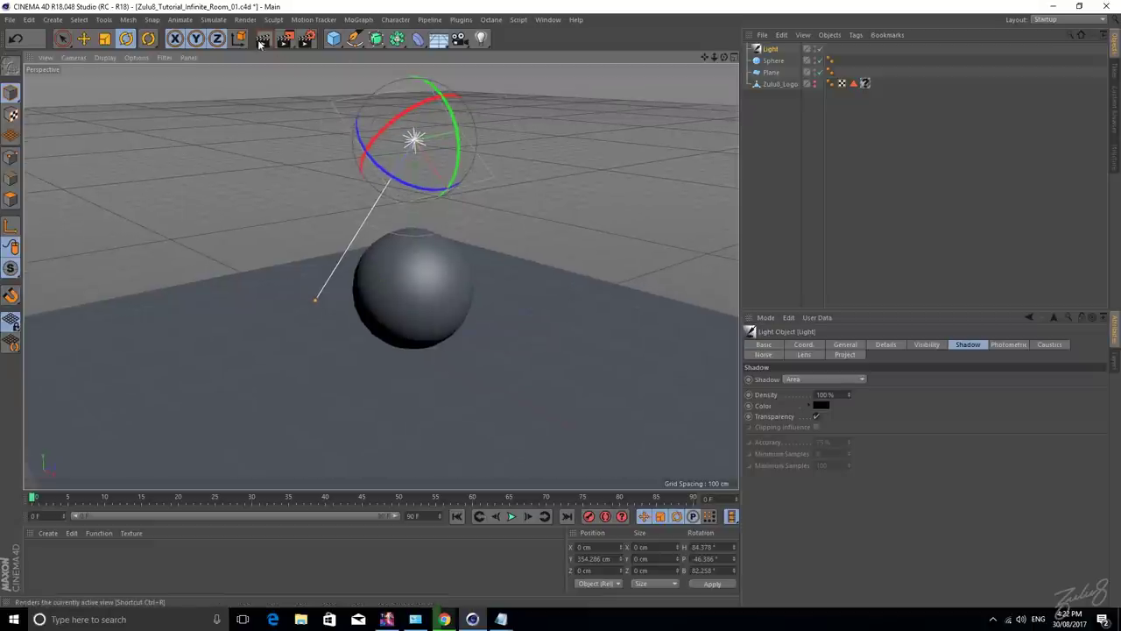
pyautogui.click(261, 42)
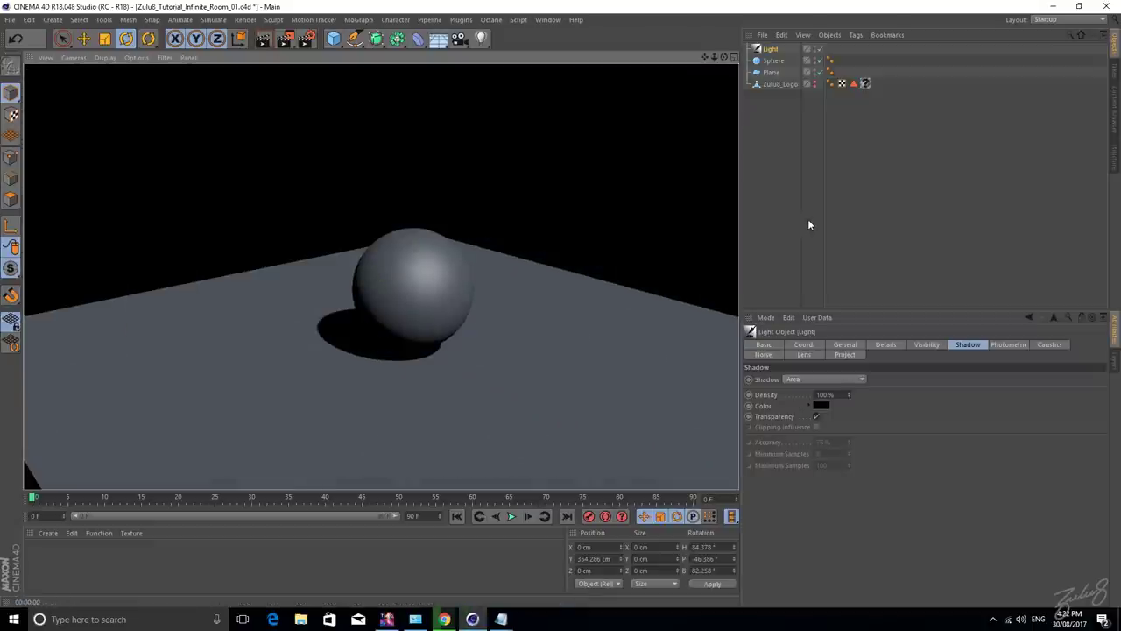
pyautogui.click(598, 204)
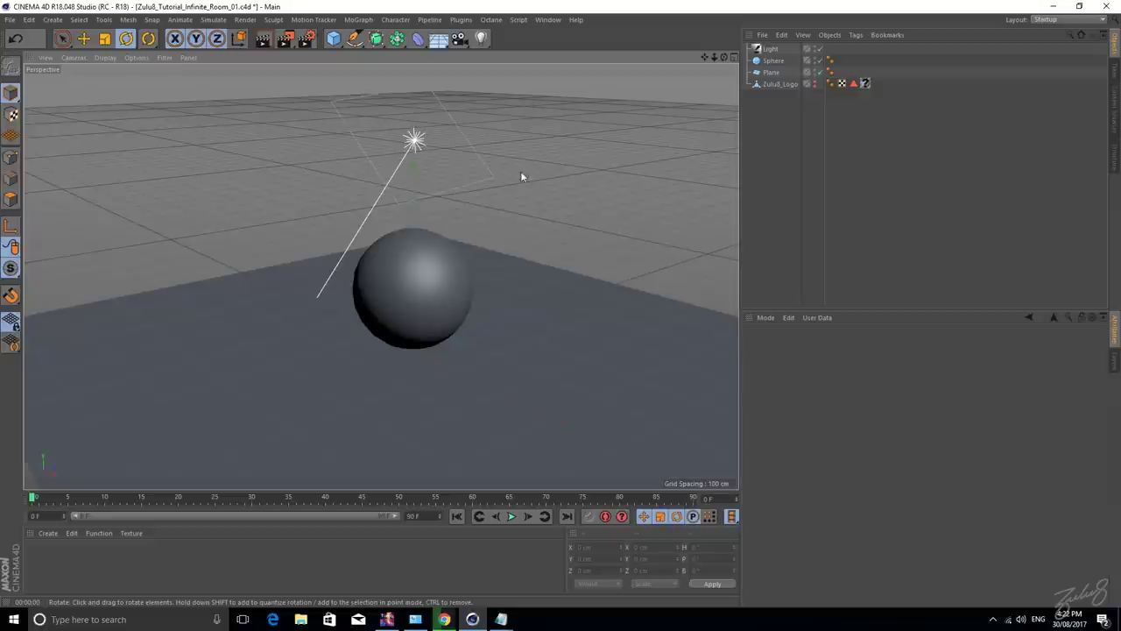
# Add a Background object to the scene.
pyautogui.keyDown('alt'); pyautogui.moveTo(565, 177); pyautogui.dragTo(512, 155, button='middle'); pyautogui.keyUp('alt')
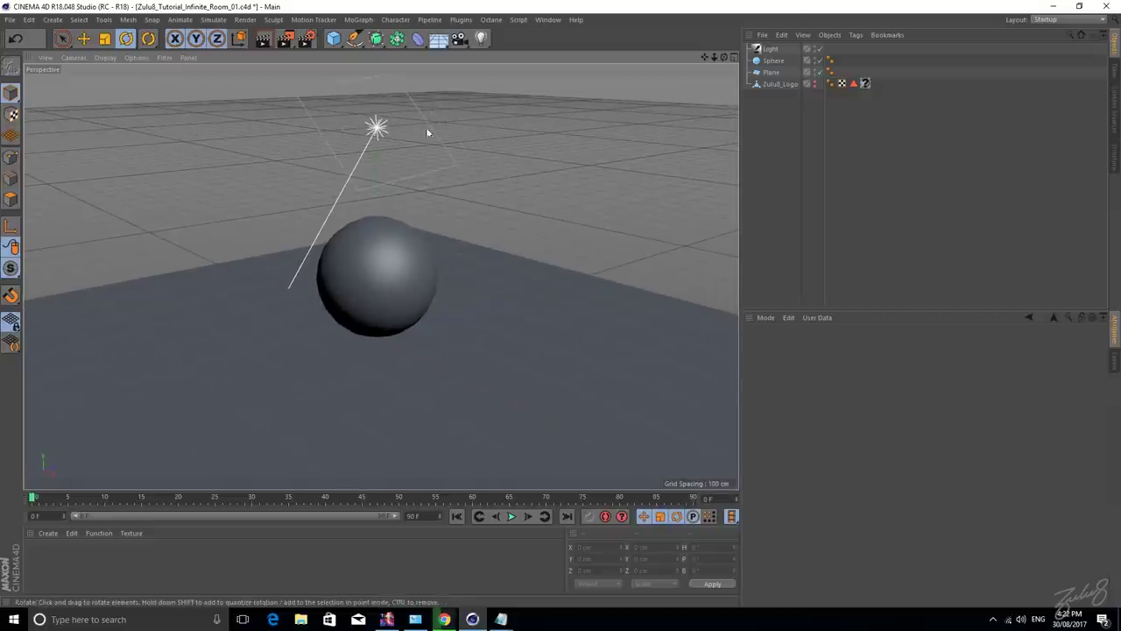
pyautogui.click(438, 39)
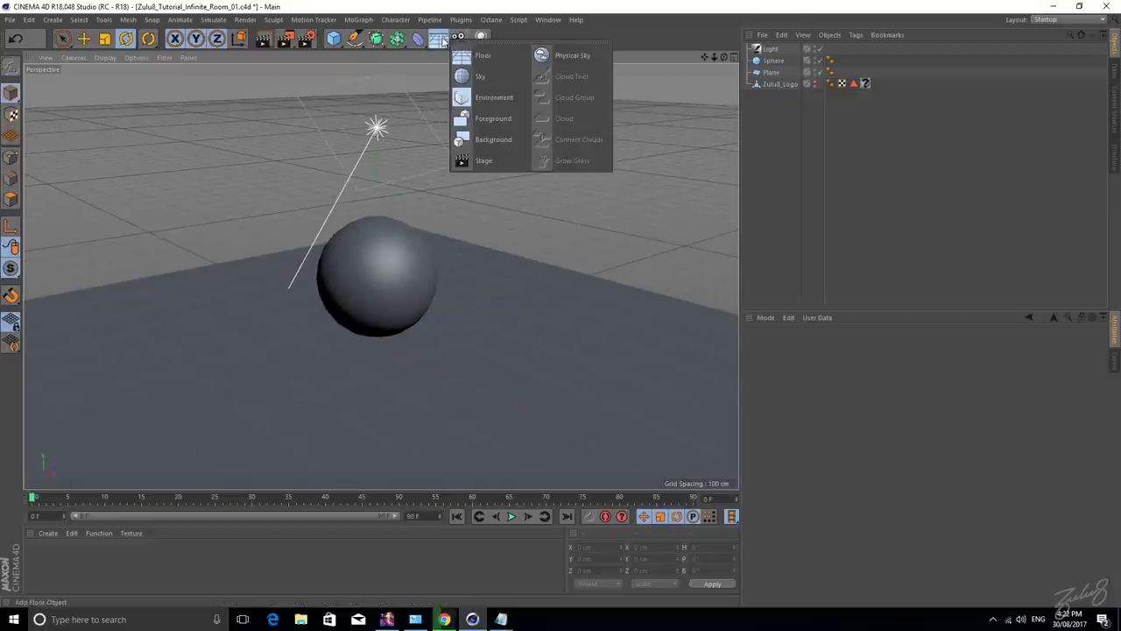
pyautogui.click(507, 138)
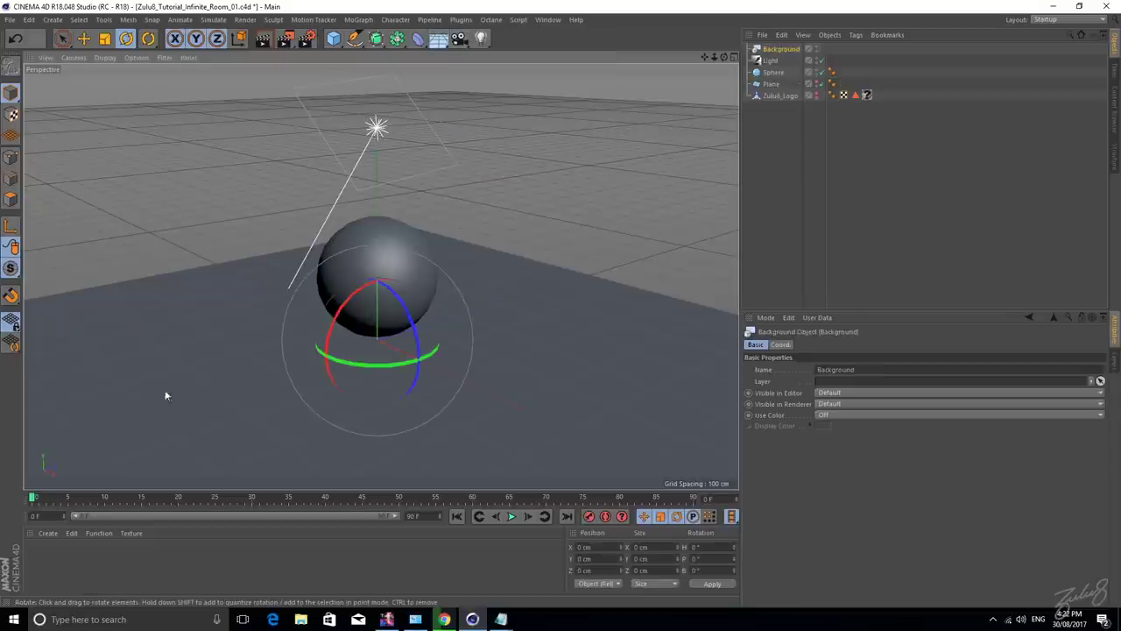
# Create a new material with a Gradient shader as its color texture and set the gradient type to 2D - Circular.
pyautogui.doubleClick(76, 580)
pyautogui.doubleClick(40, 559)
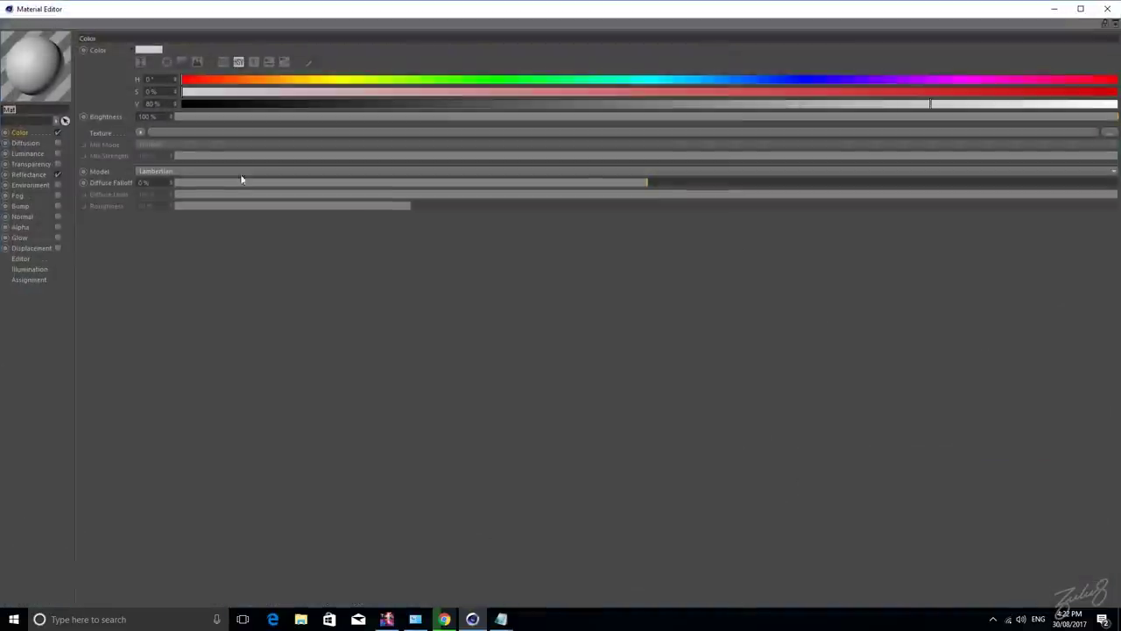
pyautogui.click(140, 131)
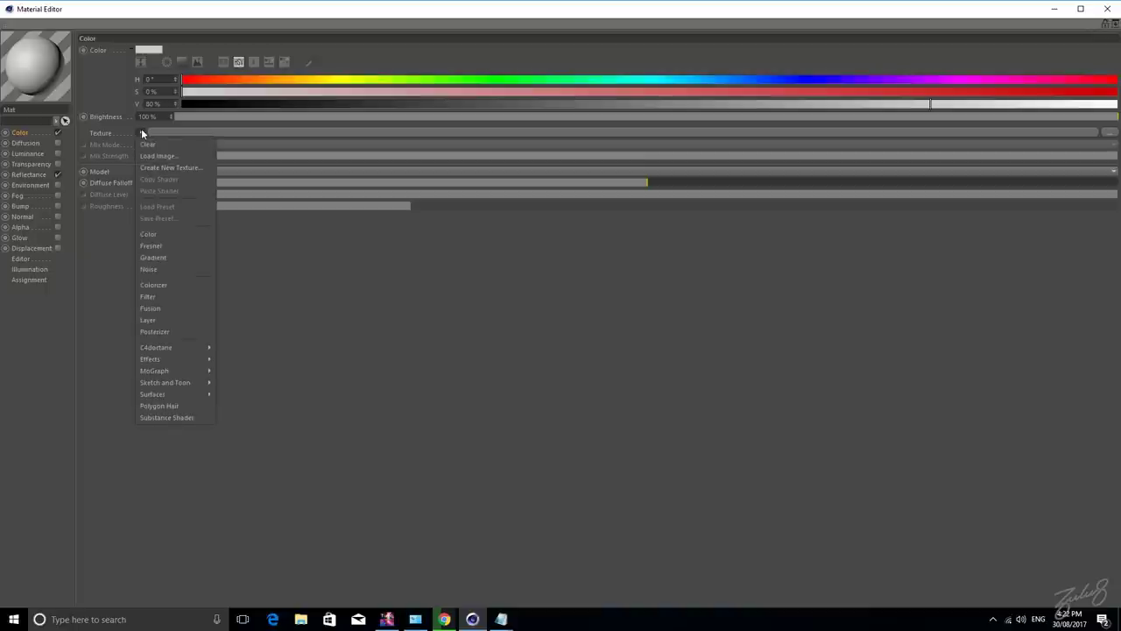
pyautogui.click(155, 257)
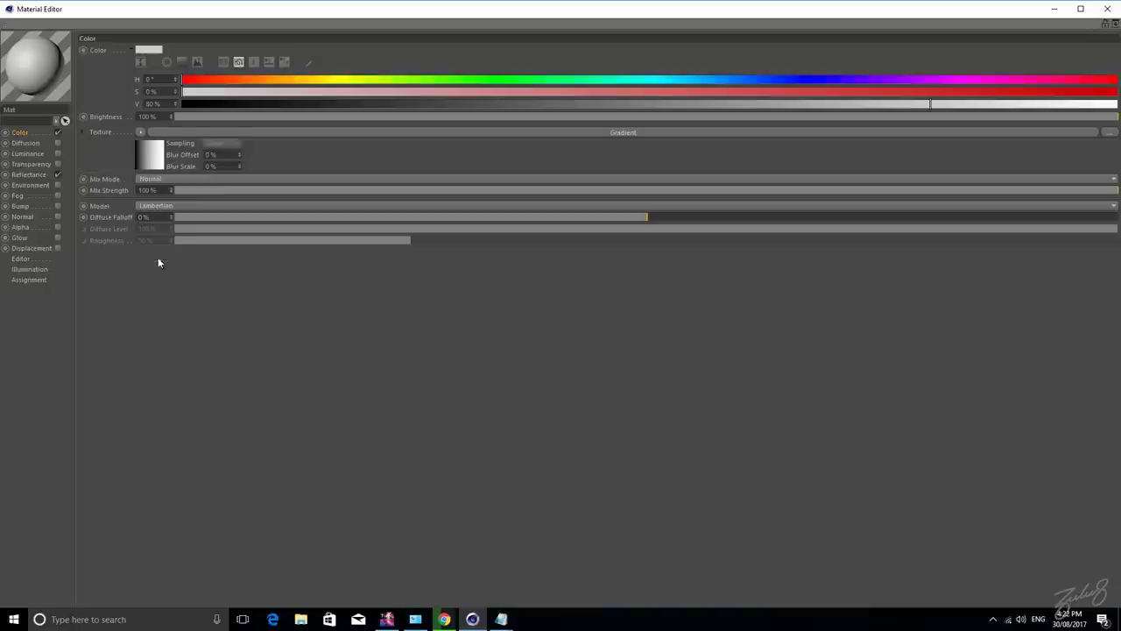
pyautogui.click(152, 156)
pyautogui.click(165, 149)
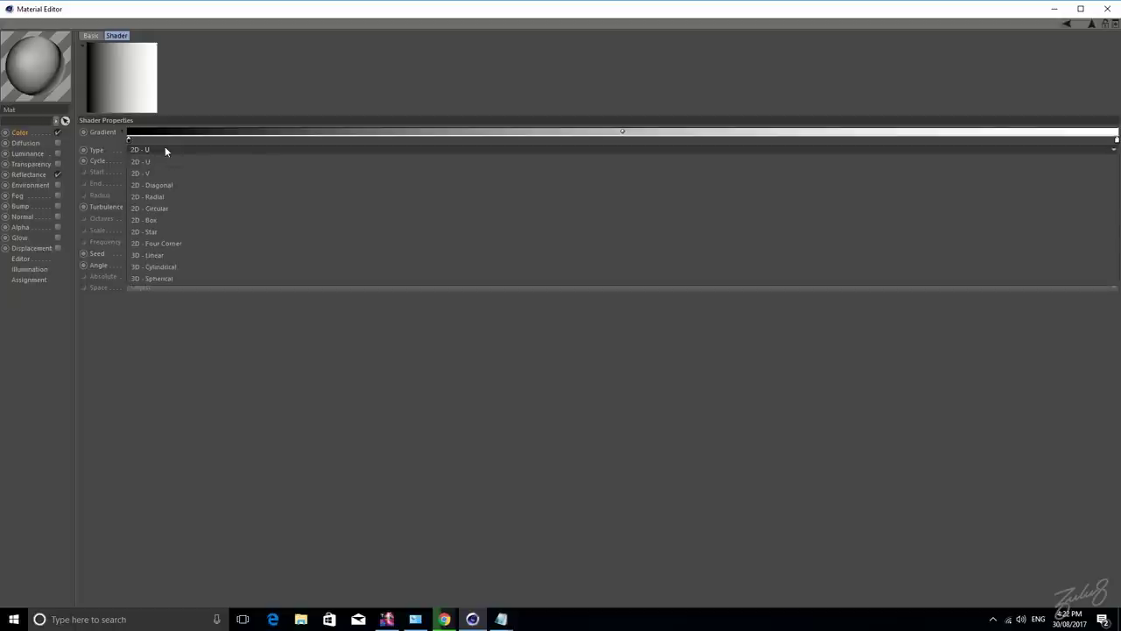
pyautogui.click(178, 212)
# Reverse the gradient so white is at the center, and change the outer black knot to light grey.
pyautogui.moveTo(130, 140); pyautogui.dragTo(596, 140)
pyautogui.moveTo(1117, 143); pyautogui.dragTo(92, 136)
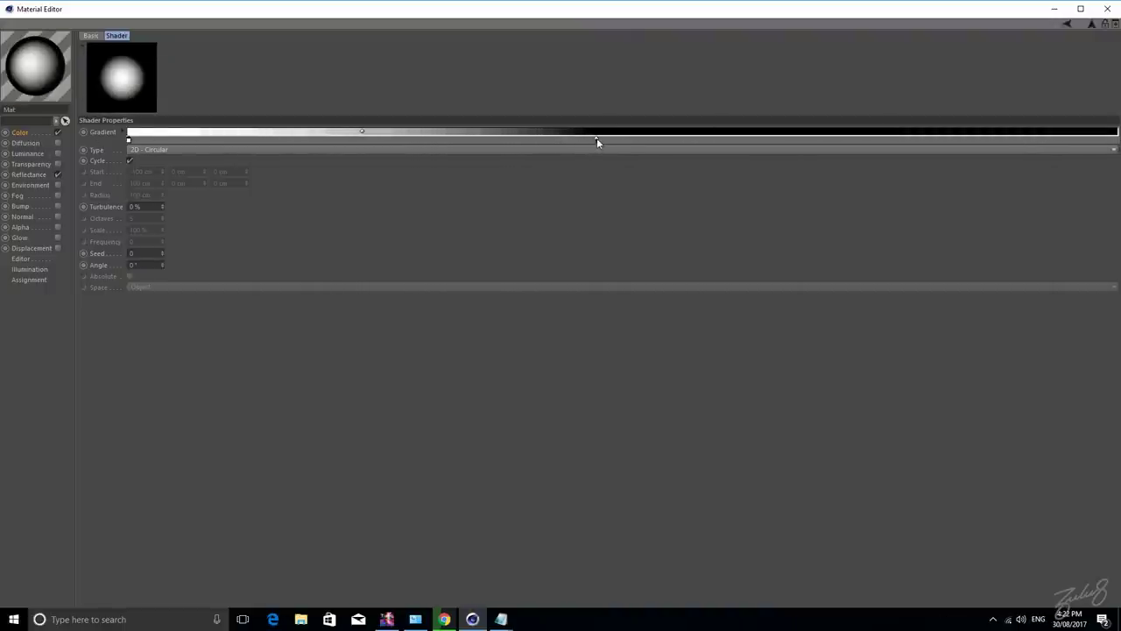
pyautogui.moveTo(597, 142); pyautogui.dragTo(1076, 167)
pyautogui.doubleClick(1117, 143)
pyautogui.click(1004, 182)
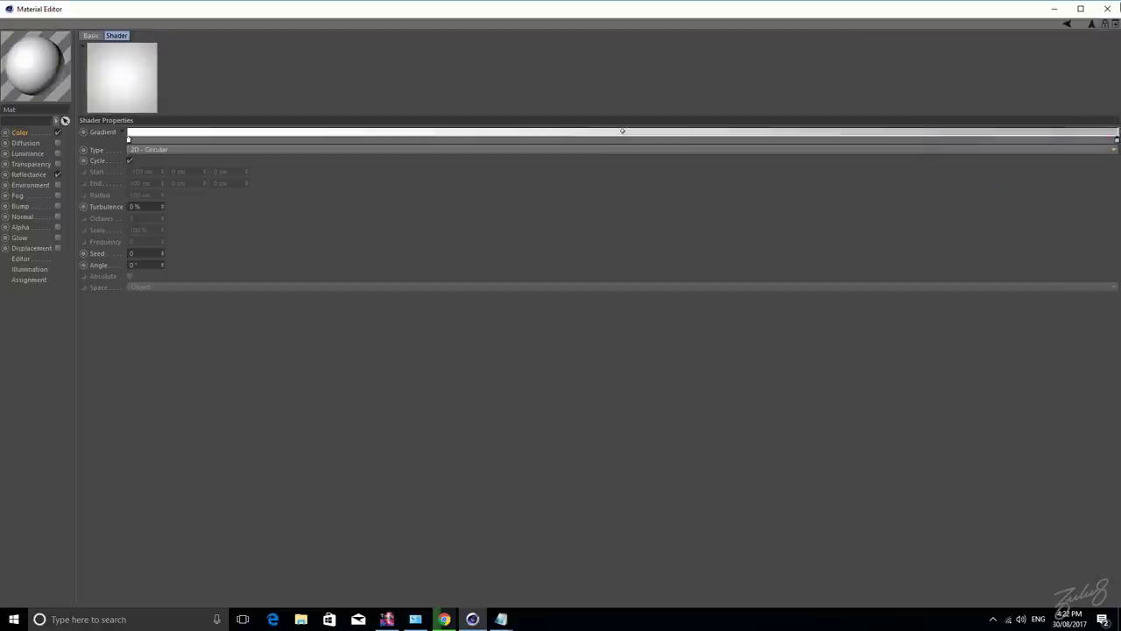
pyautogui.click(1107, 8)
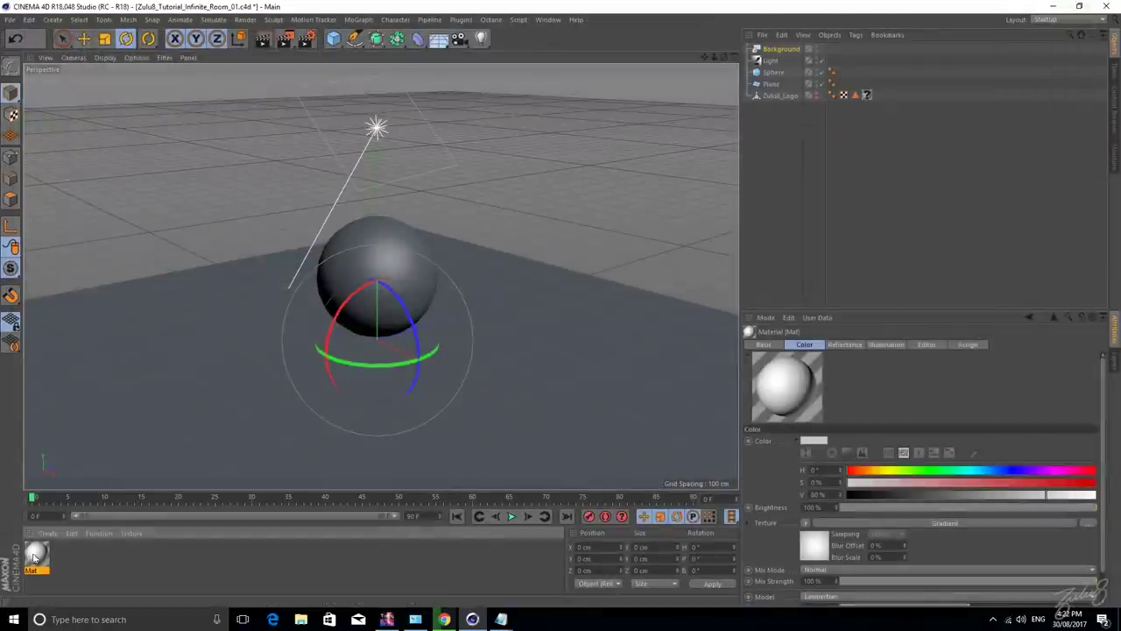
# Apply the gradient material to the Background object and render the view.
pyautogui.moveTo(35, 552); pyautogui.dragTo(868, 63)
pyautogui.moveTo(783, 53); pyautogui.dragTo(780, 50)
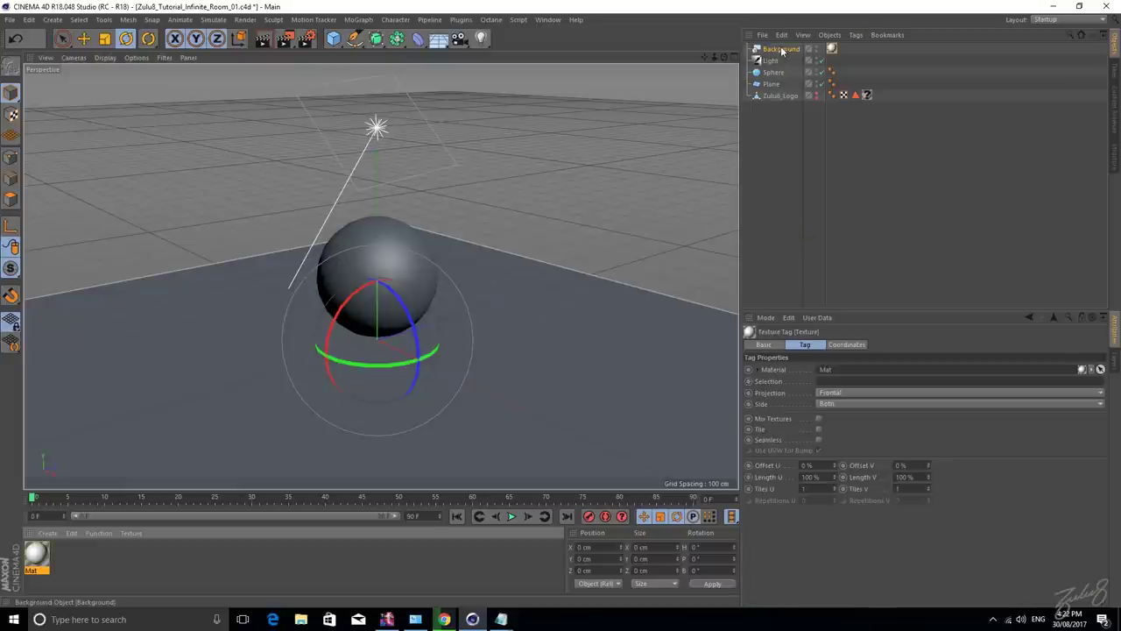
pyautogui.hotkey('ctrl', 'r')
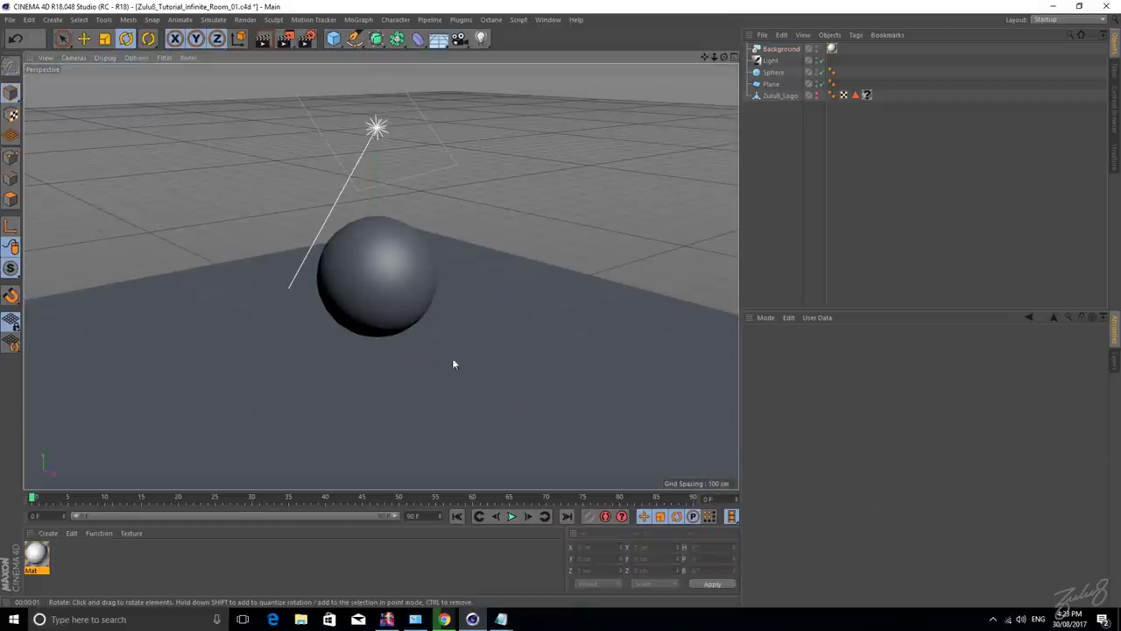
# Apply the gradient material to the plane, set its texture projection to Frontal, and render the view.
pyautogui.click(550, 355)
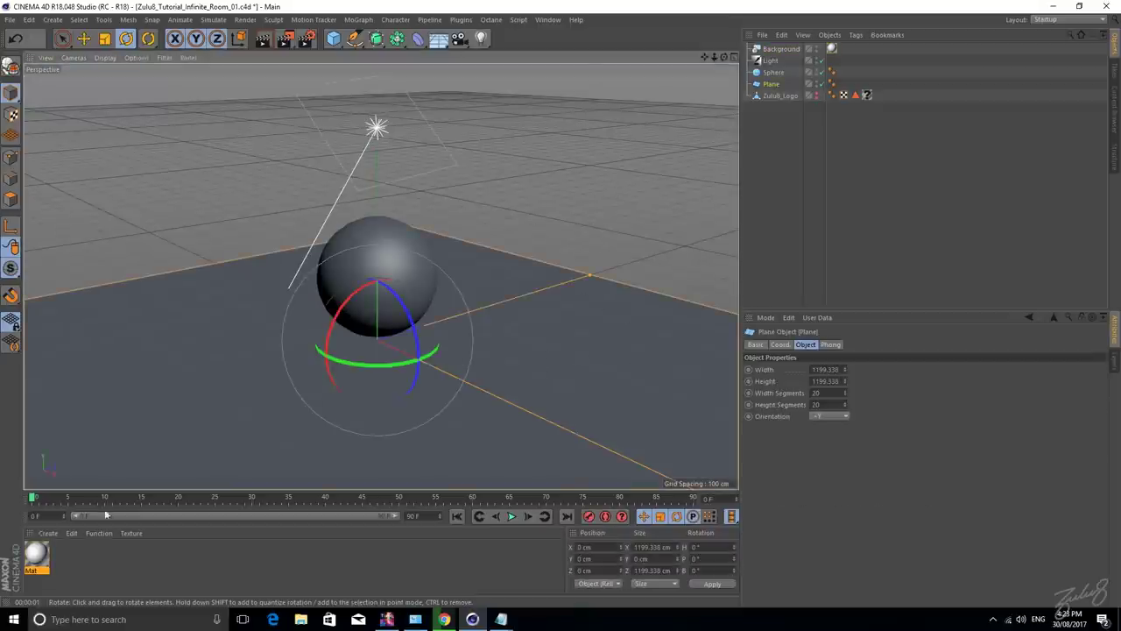
pyautogui.moveTo(36, 557); pyautogui.dragTo(520, 389)
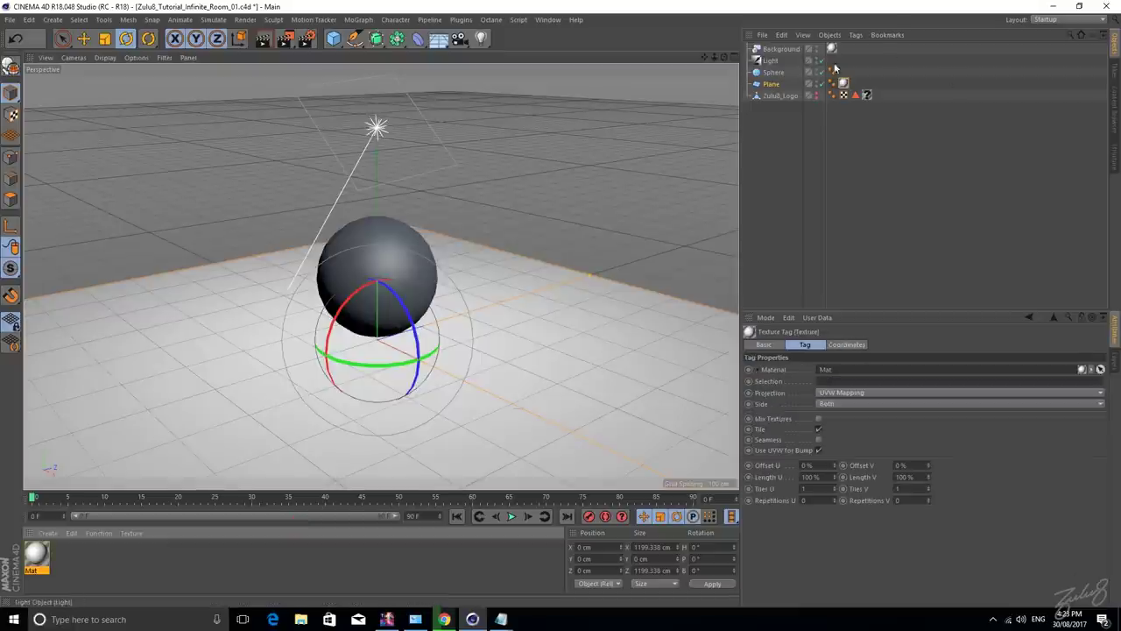
pyautogui.click(859, 393)
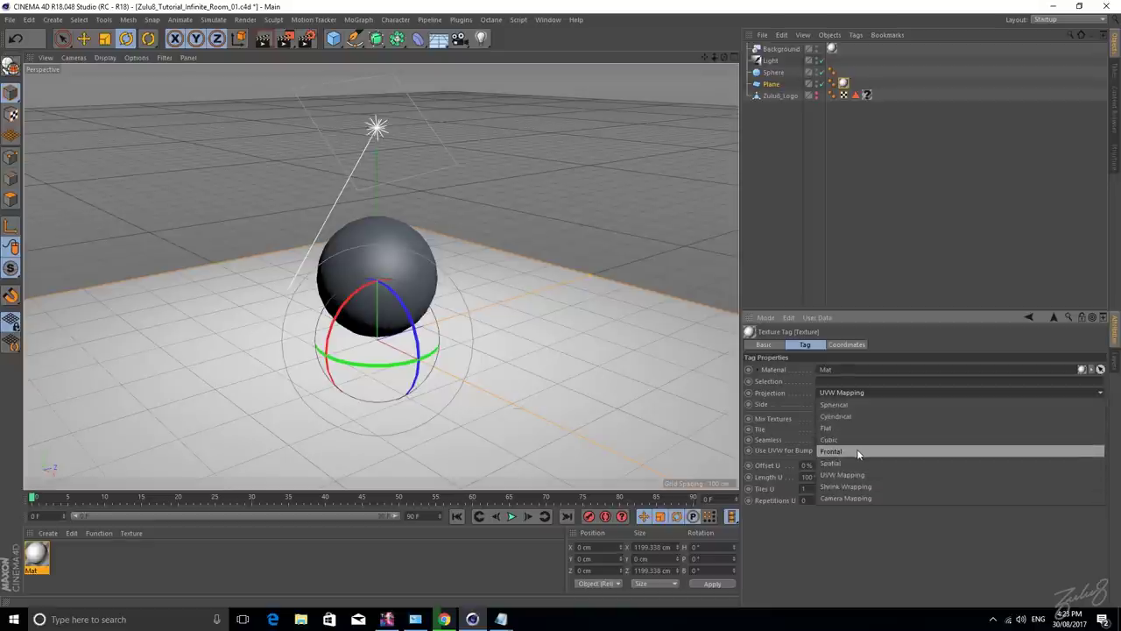
pyautogui.click(858, 450)
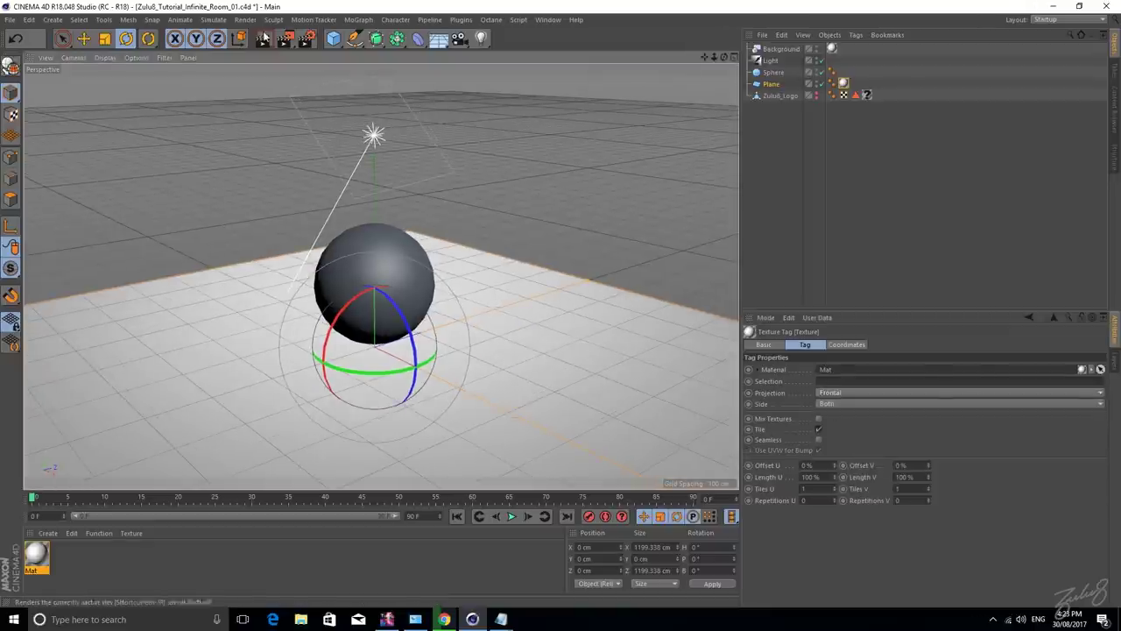
pyautogui.hotkey('ctrl', 'r')
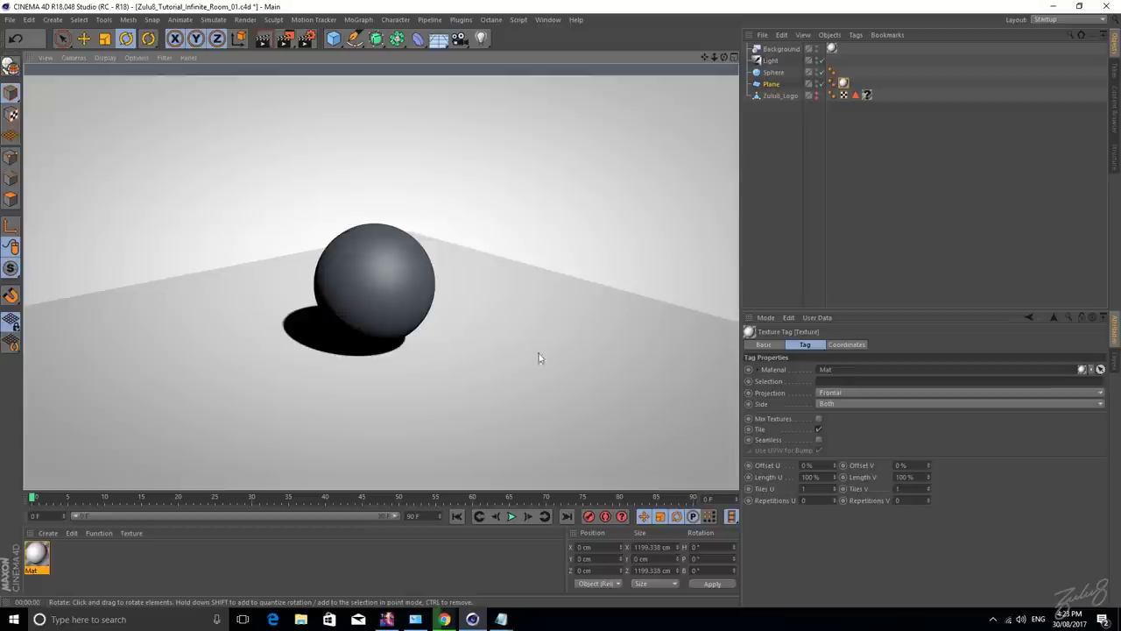
# Add a Compositing tag to the plane and enable Compositing Background.
pyautogui.click(766, 84)
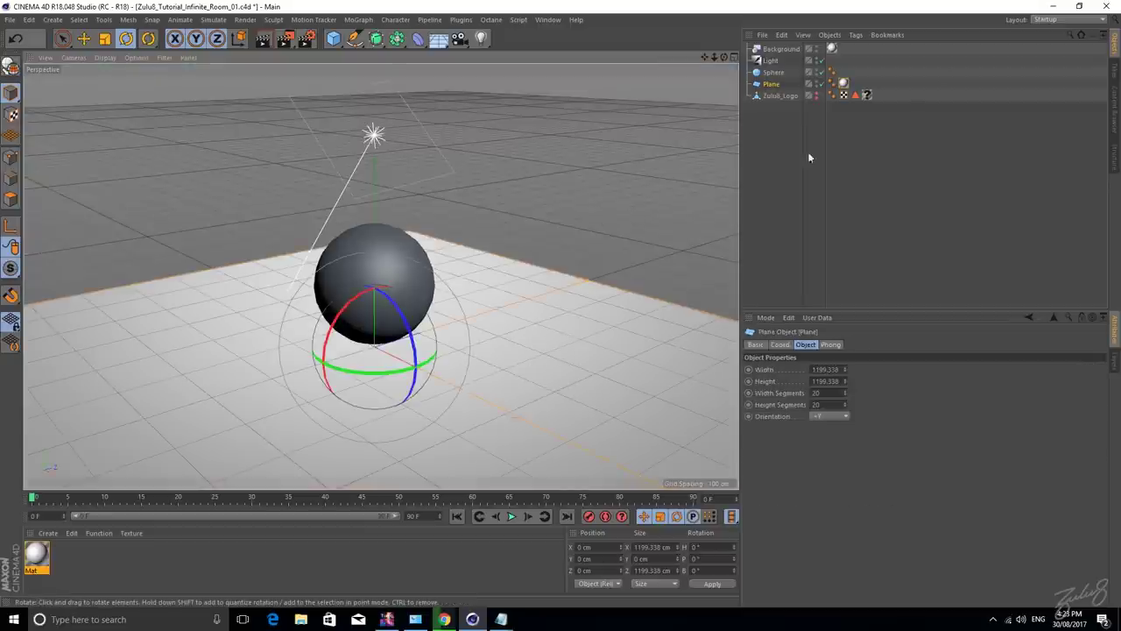
pyautogui.rightClick(773, 87)
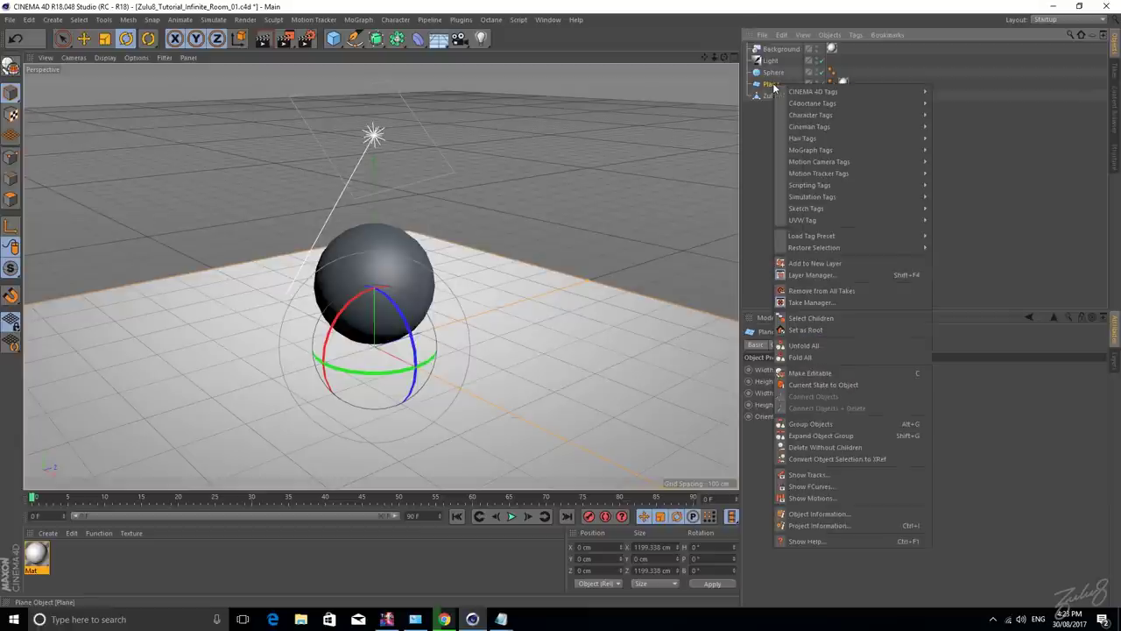
pyautogui.moveTo(814, 93)
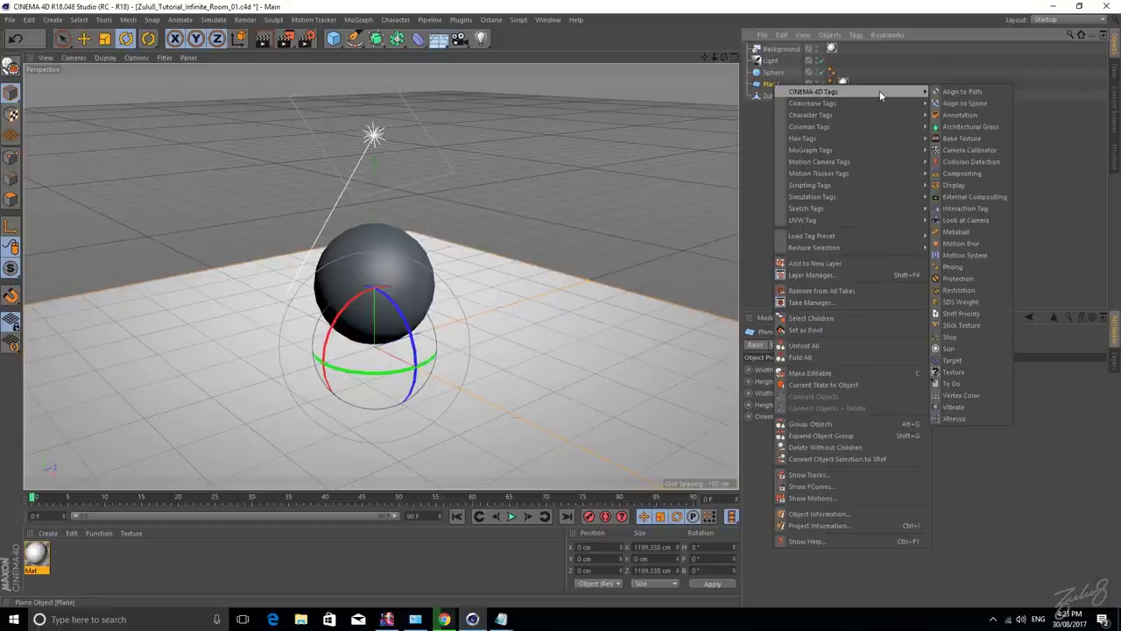
pyautogui.click(964, 174)
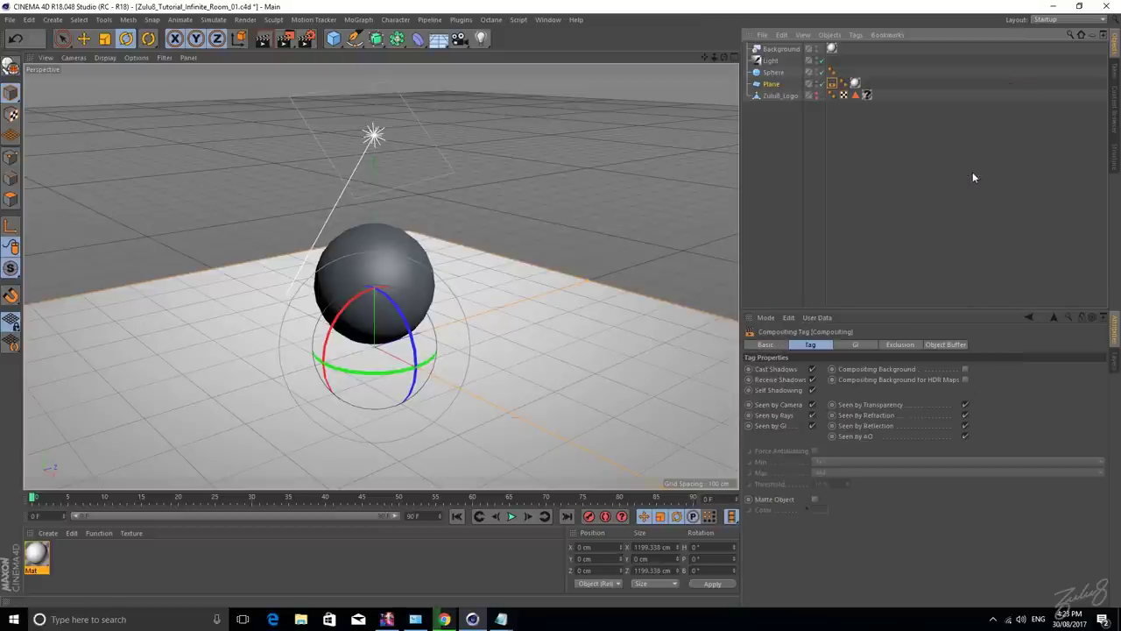
pyautogui.click(966, 369)
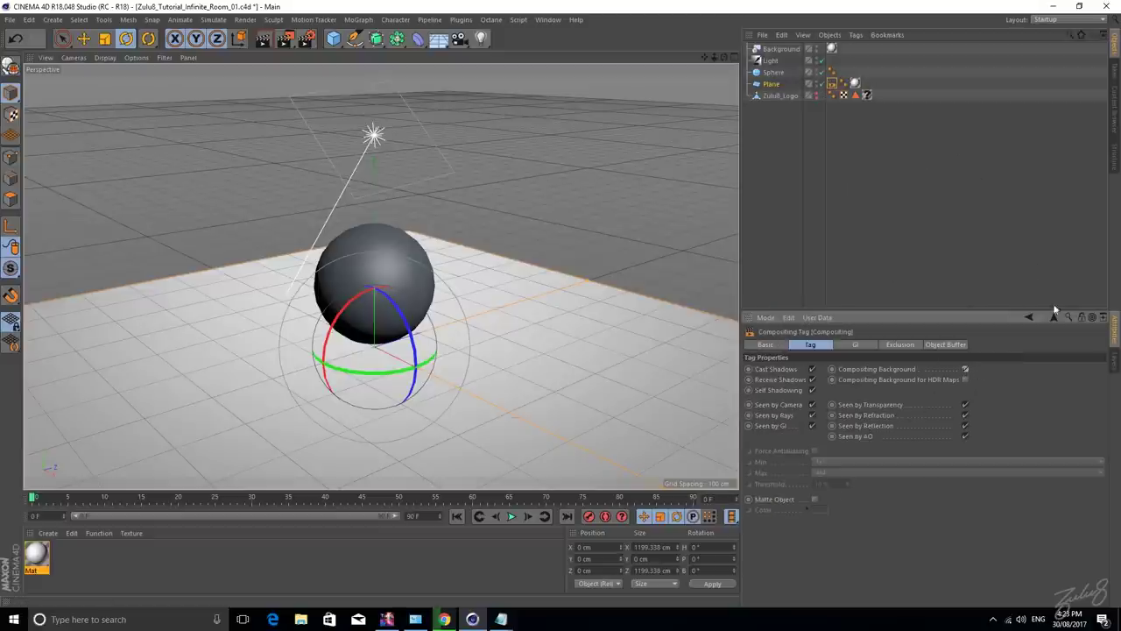
pyautogui.keyDown('alt'); pyautogui.moveTo(530, 210); pyautogui.dragTo(556, 239, button='middle'); pyautogui.keyUp('alt')
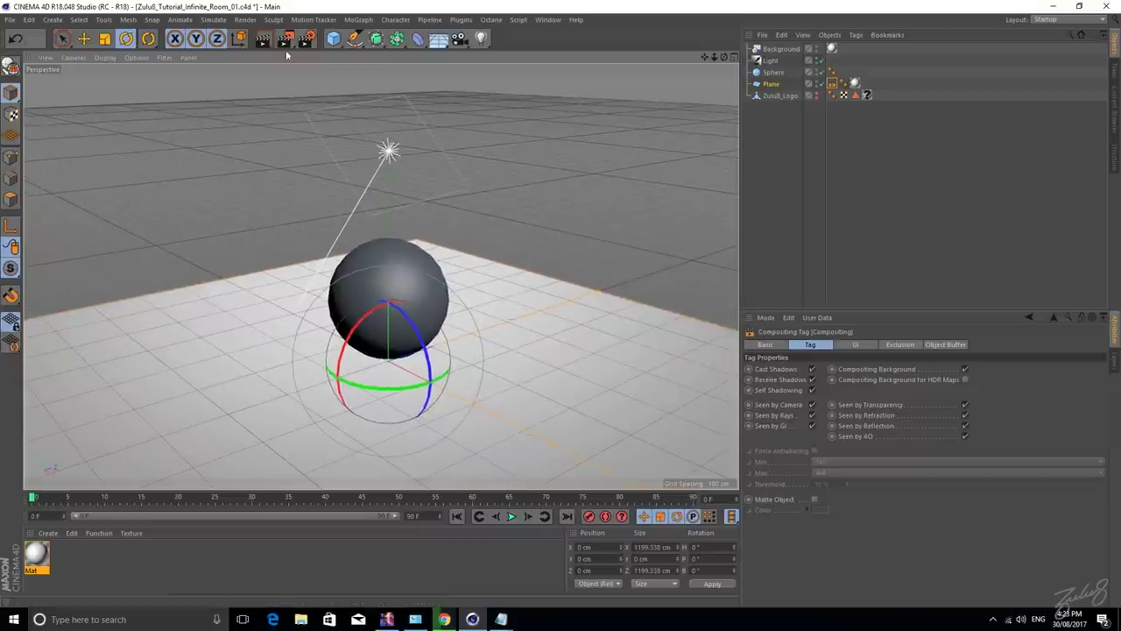
# Render the view close up and again from farther away to check the blend between floor and background.
pyautogui.click(263, 38)
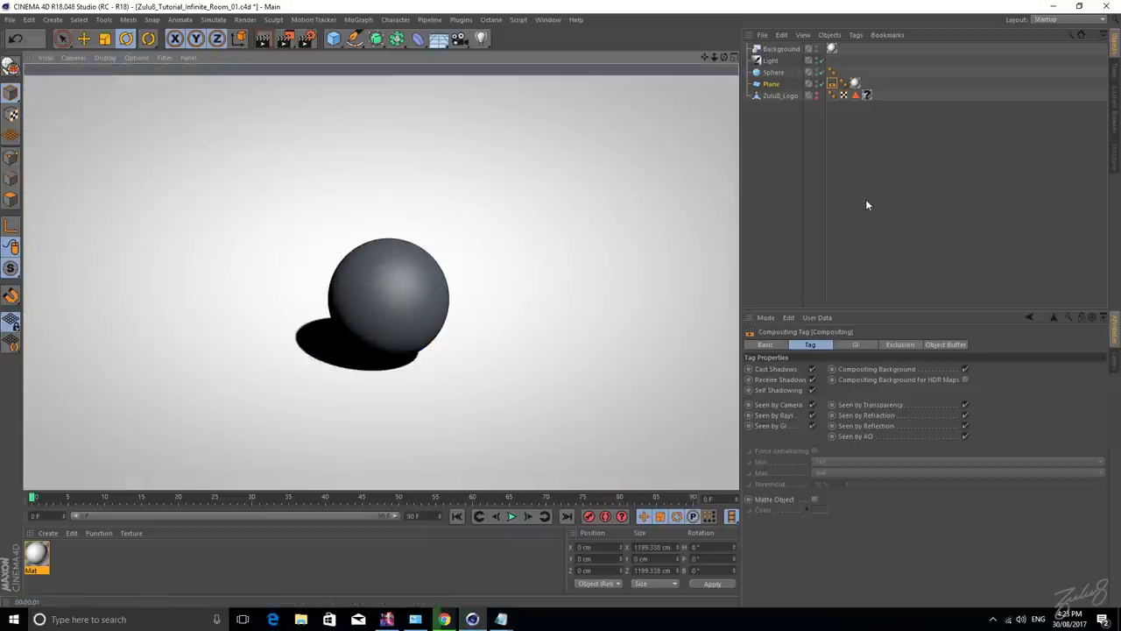
pyautogui.click(499, 338)
pyautogui.scroll(-6, 560, 317)
pyautogui.keyDown('alt'); pyautogui.moveTo(571, 310); pyautogui.dragTo(502, 302, button='middle'); pyautogui.keyUp('alt')
pyautogui.scroll(3, 482, 315)
pyautogui.hotkey('ctrl', 'r')
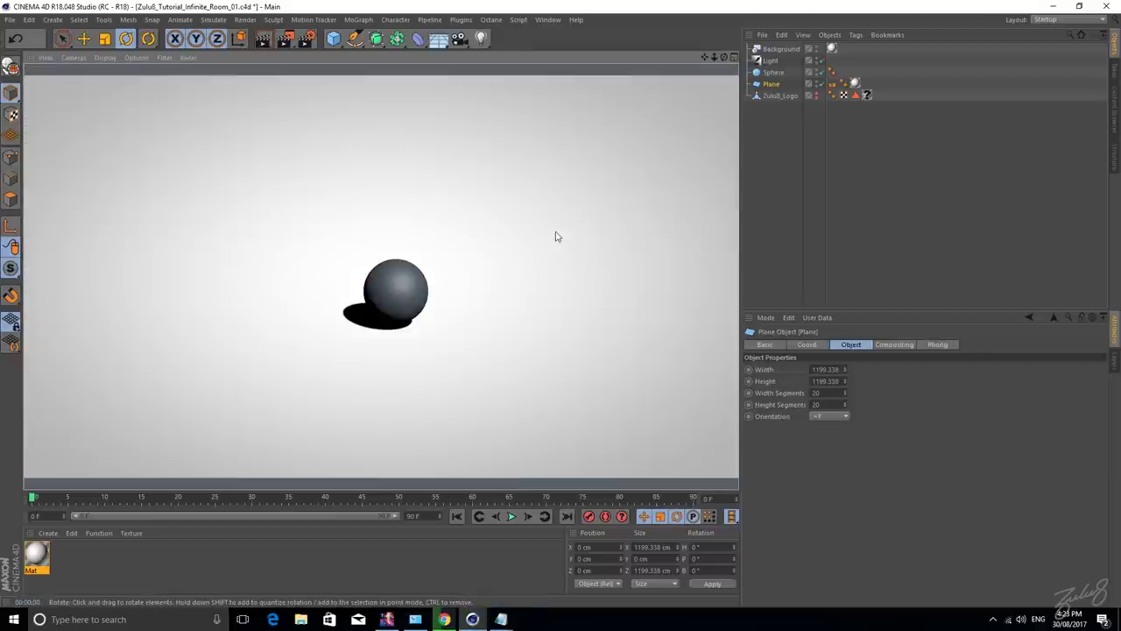
pyautogui.click(540, 293)
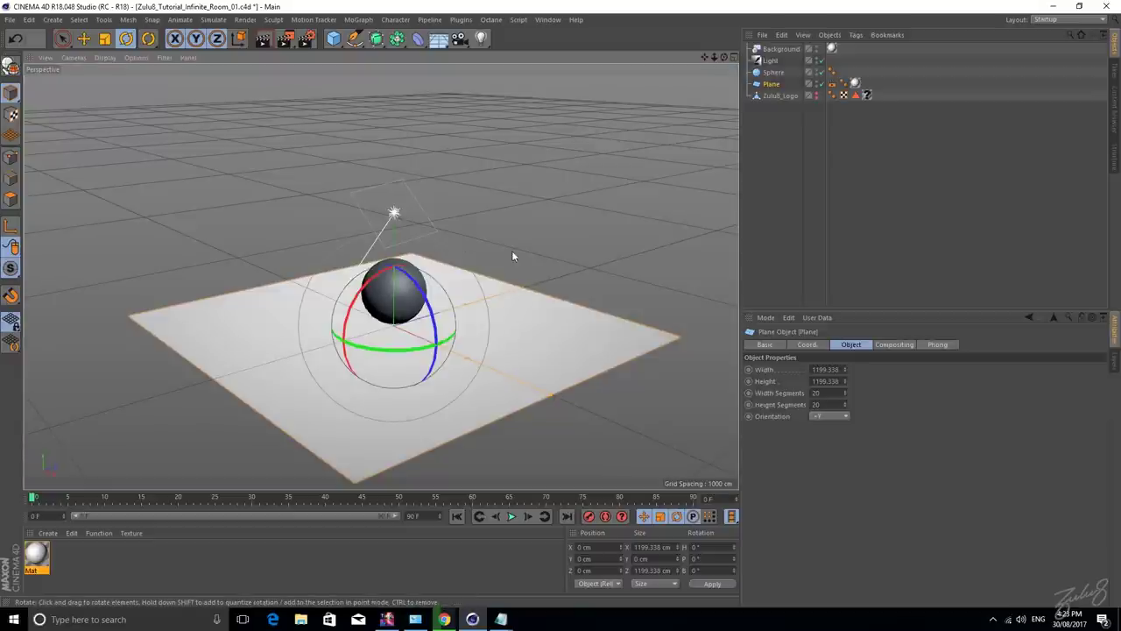
pyautogui.scroll(4, 513, 253)
pyautogui.keyDown('alt'); pyautogui.moveTo(520, 233); pyautogui.dragTo(487, 250); pyautogui.keyUp('alt')
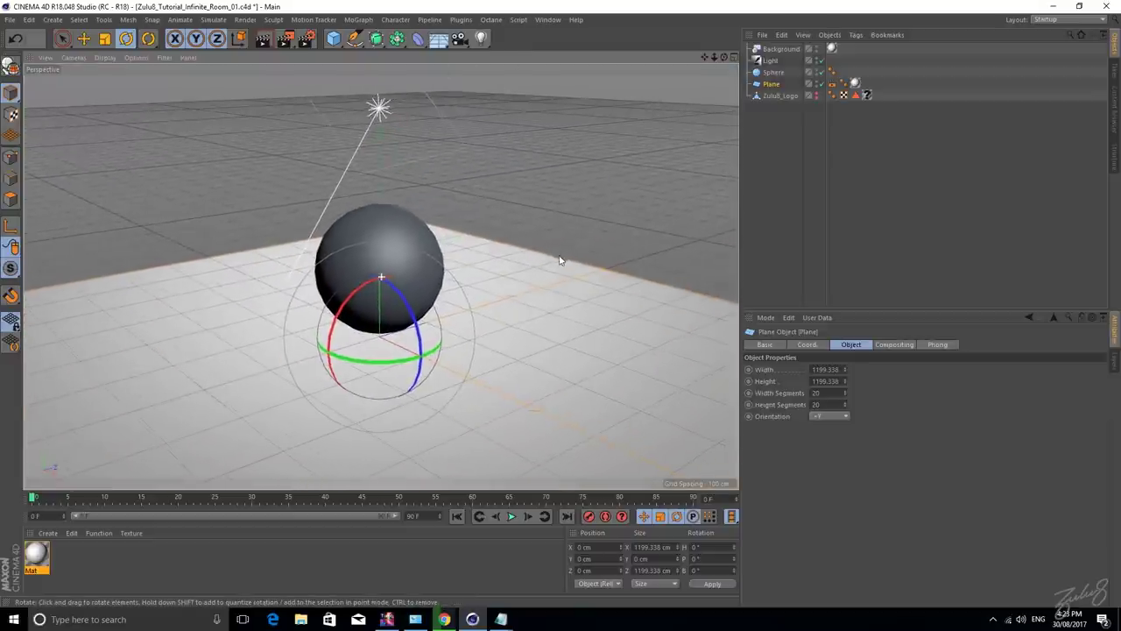
# Create a new material and set its color to blue with hue 205° and saturation 77%.
pyautogui.click(53, 533)
pyautogui.click(78, 573)
pyautogui.click(55, 531)
pyautogui.click(130, 570)
pyautogui.doubleClick(130, 570)
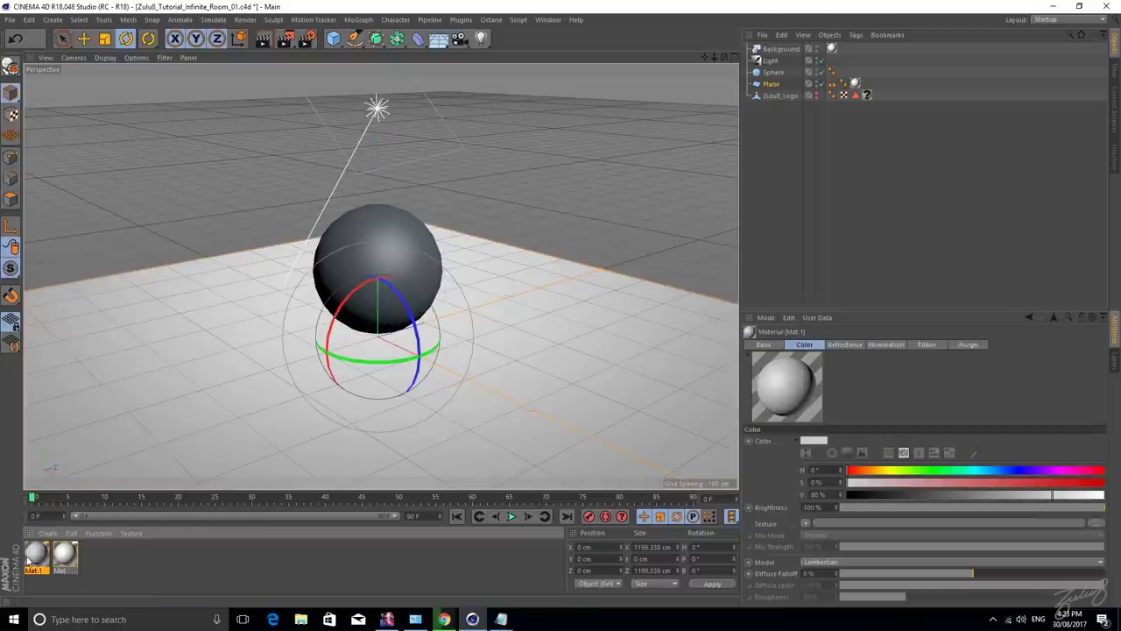
pyautogui.doubleClick(38, 558)
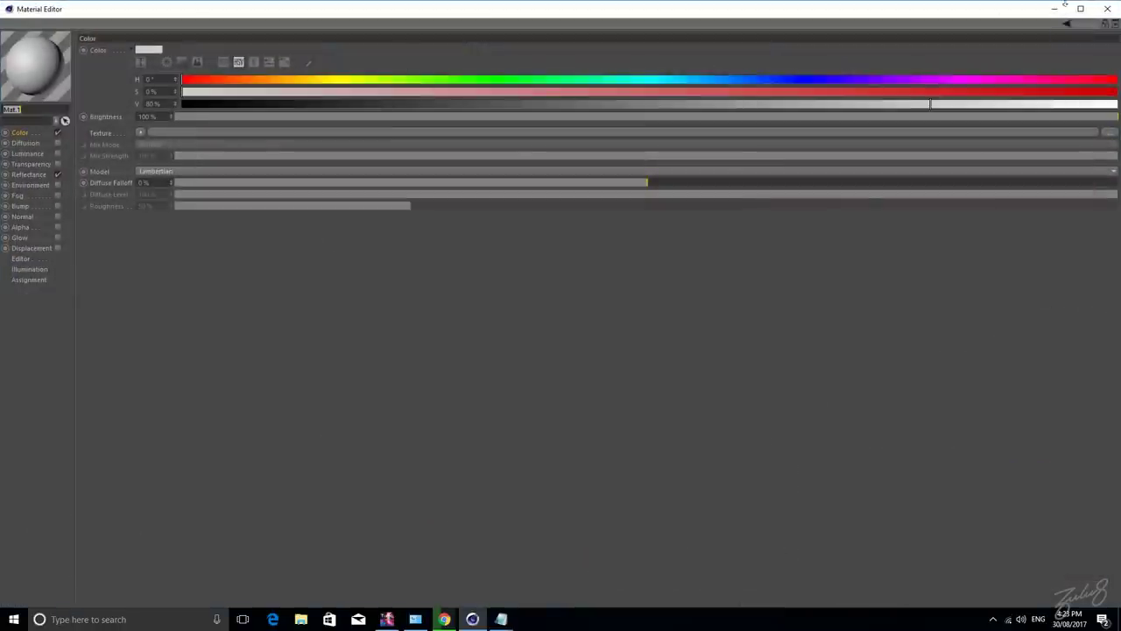
pyautogui.click(1078, 9)
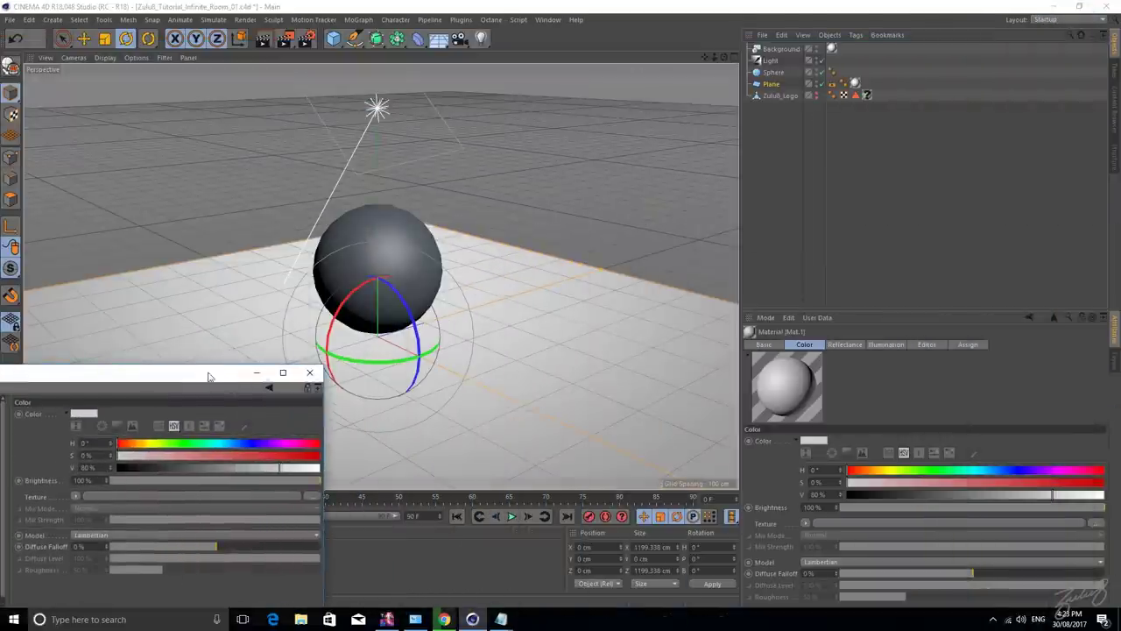
pyautogui.moveTo(201, 372); pyautogui.dragTo(615, 186)
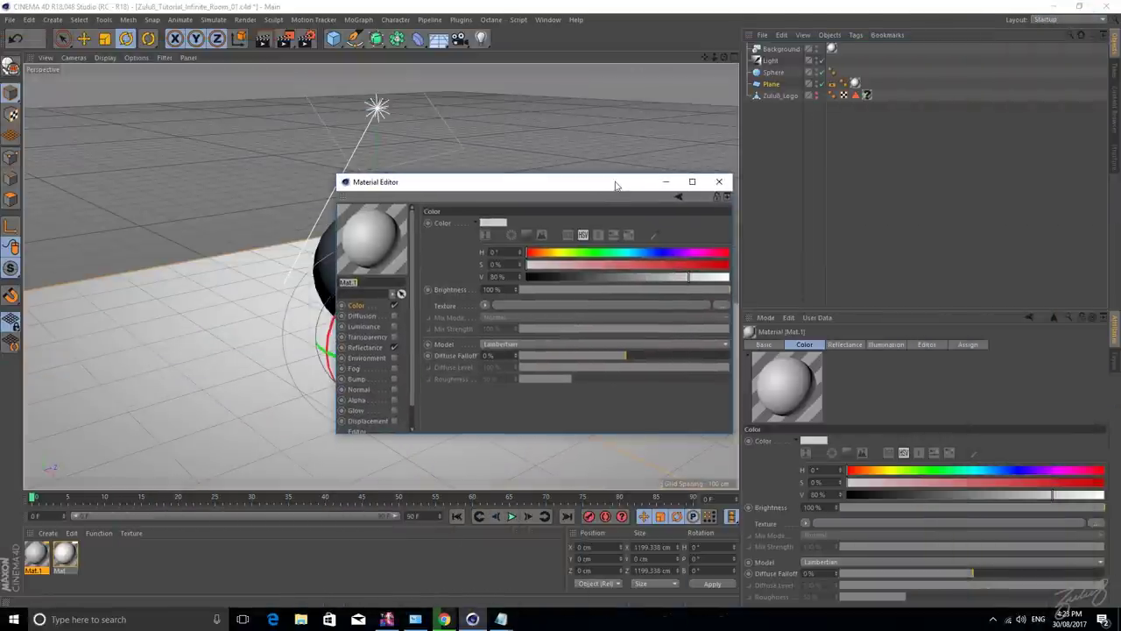
pyautogui.moveTo(638, 251); pyautogui.dragTo(641, 253)
pyautogui.click(682, 264)
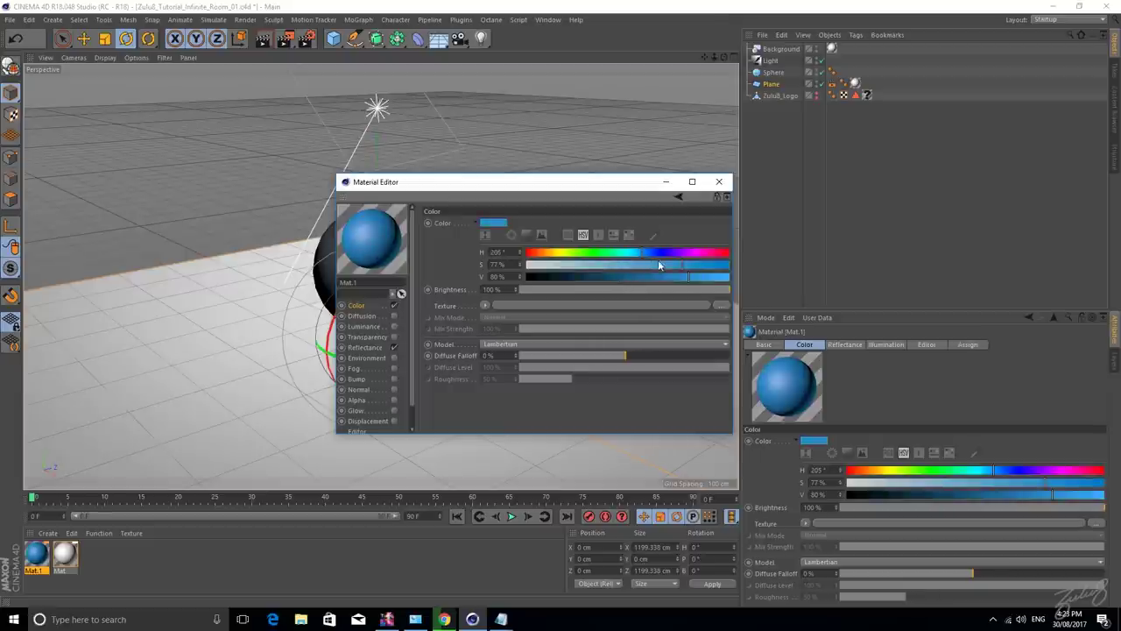
# Replace the blue material's default specular with a Beckmann reflectance layer and set its attenuation to Additive.
pyautogui.click(368, 357)
pyautogui.click(368, 348)
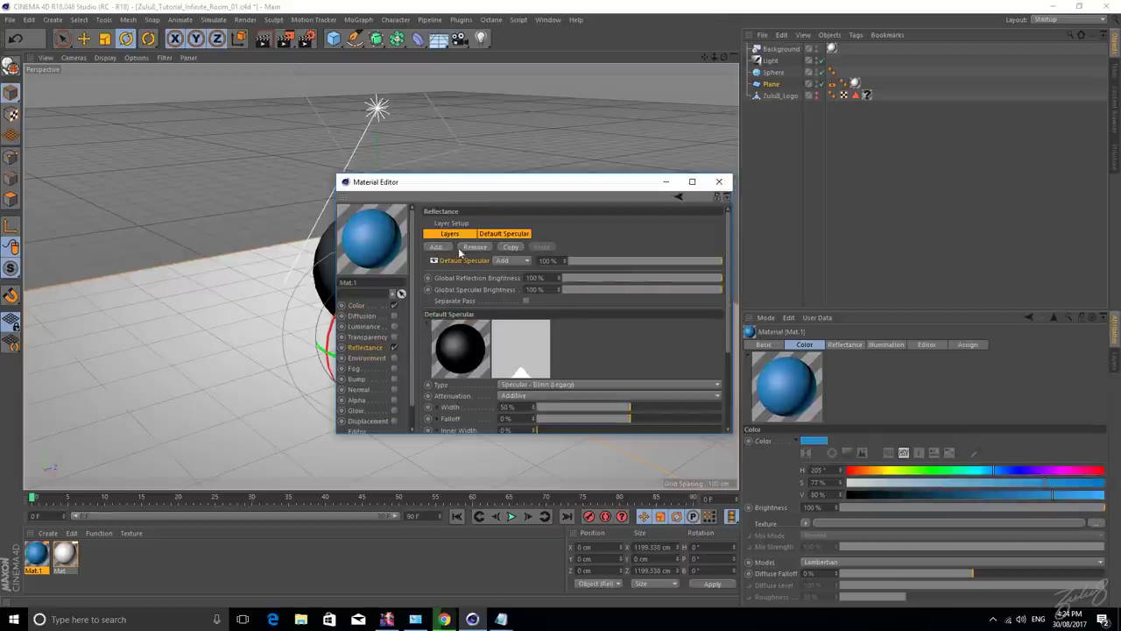
pyautogui.click(473, 247)
pyautogui.click(439, 247)
pyautogui.click(473, 255)
pyautogui.click(609, 394)
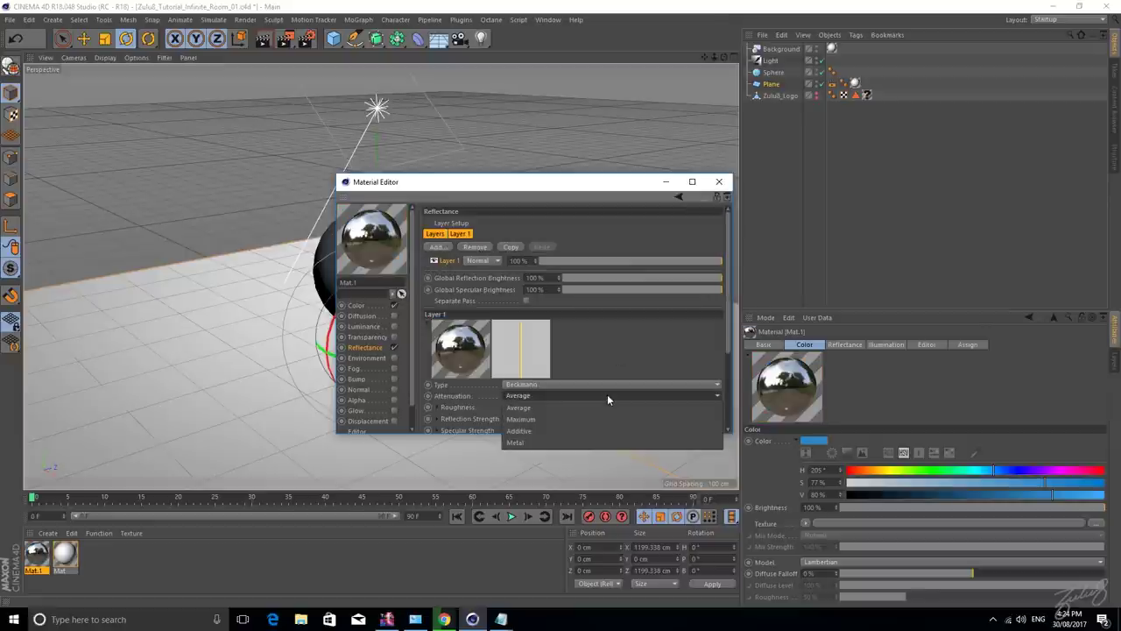
pyautogui.click(583, 435)
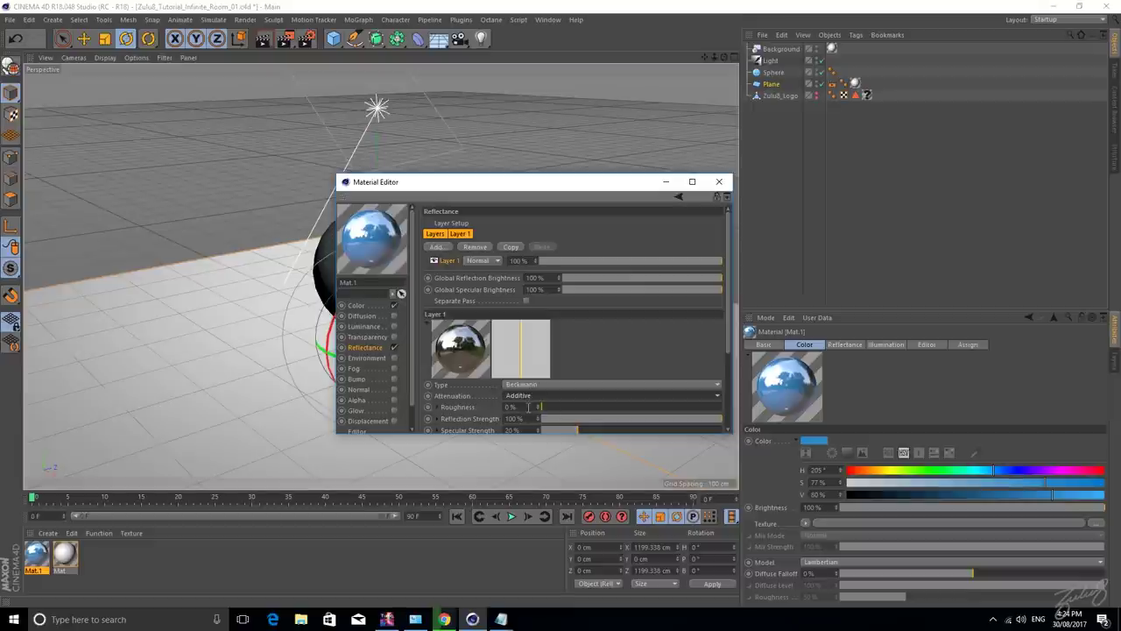
# Set the reflectance layer's roughness to 18% and reflection strength to 69%, and close the material settings.
pyautogui.moveTo(553, 406); pyautogui.dragTo(575, 407)
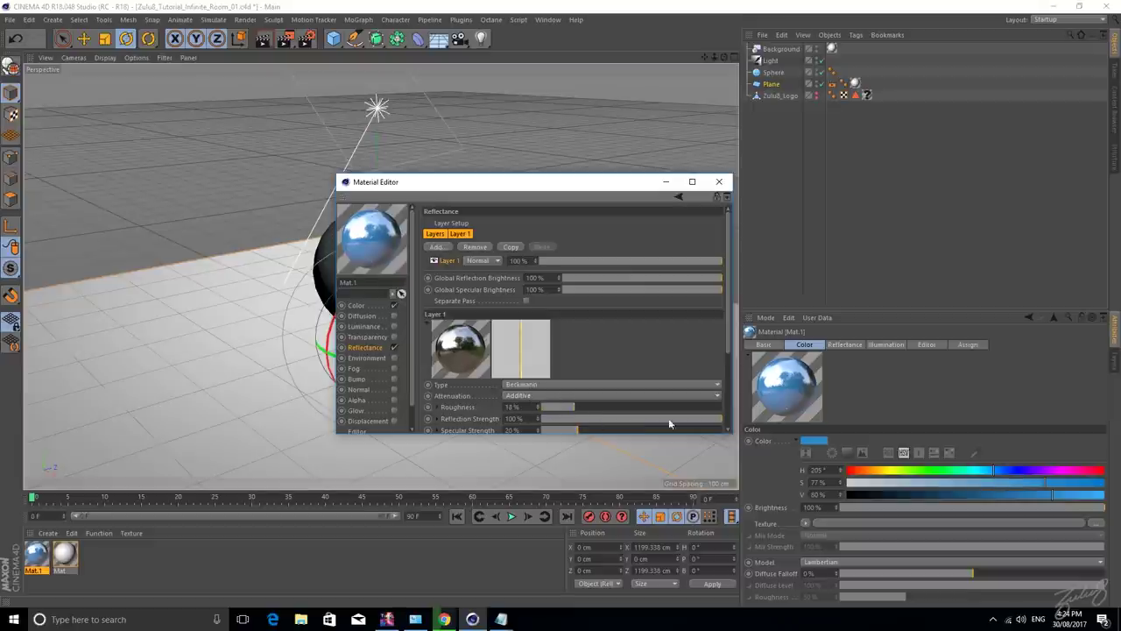
pyautogui.moveTo(679, 423); pyautogui.dragTo(669, 418)
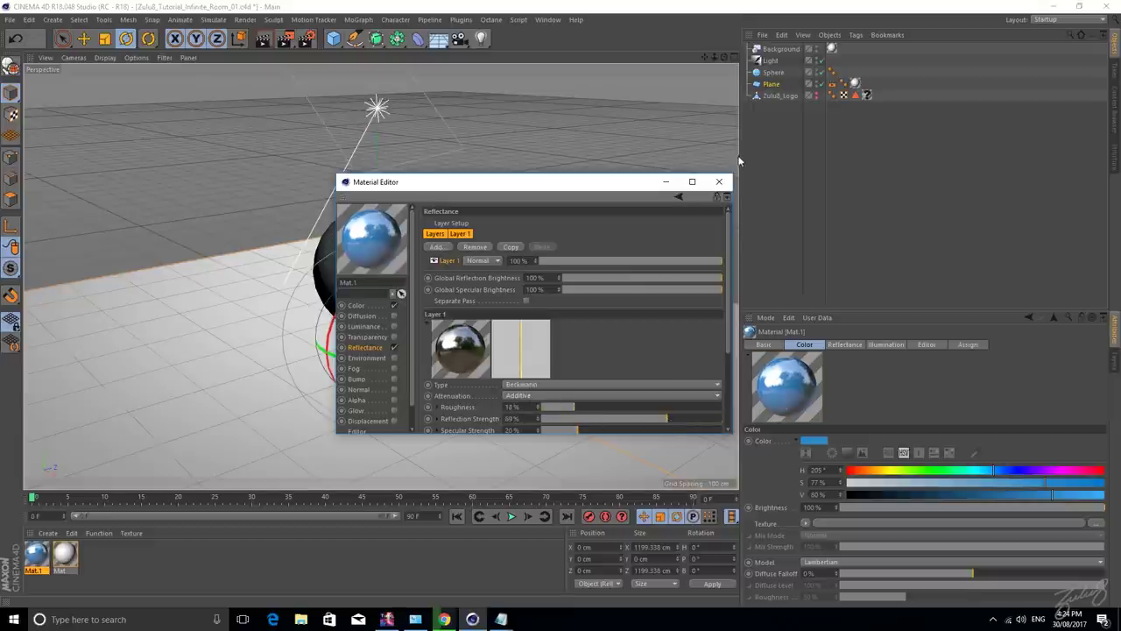
pyautogui.click(719, 182)
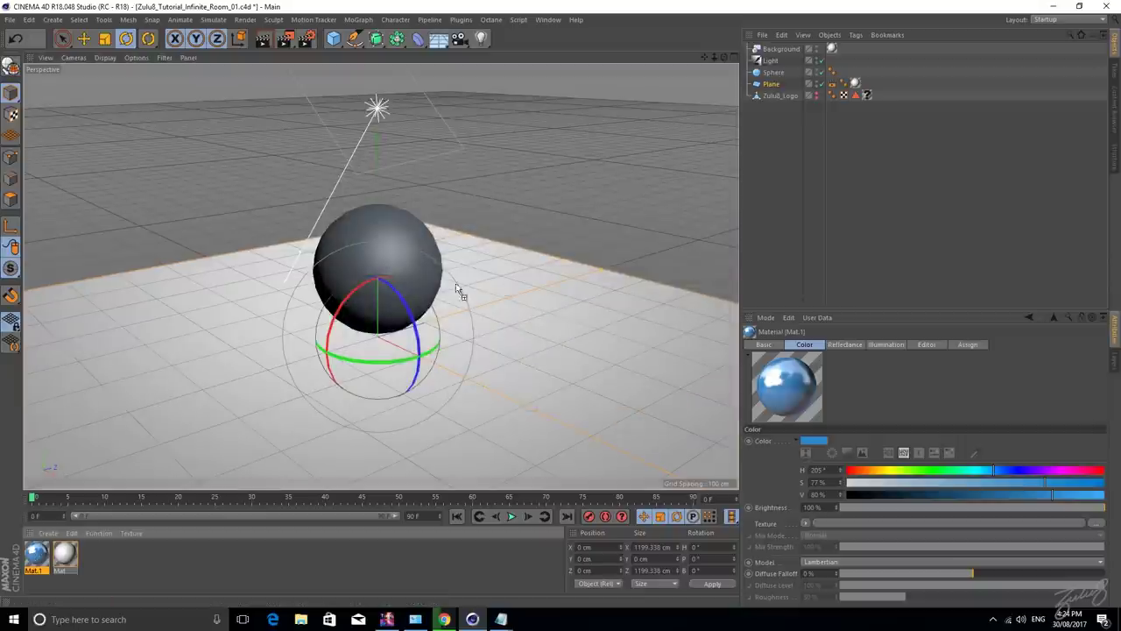
# Apply the blue reflective material to the sphere and add a Sky object to the scene.
pyautogui.moveTo(399, 233); pyautogui.dragTo(399, 234)
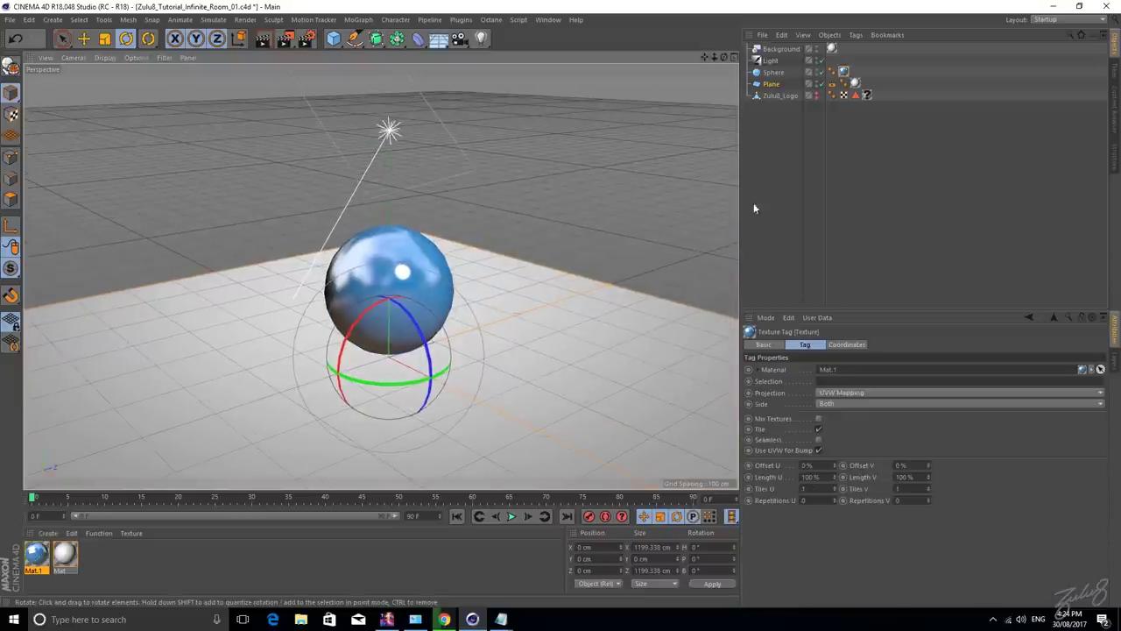
pyautogui.click(802, 136)
pyautogui.click(438, 38)
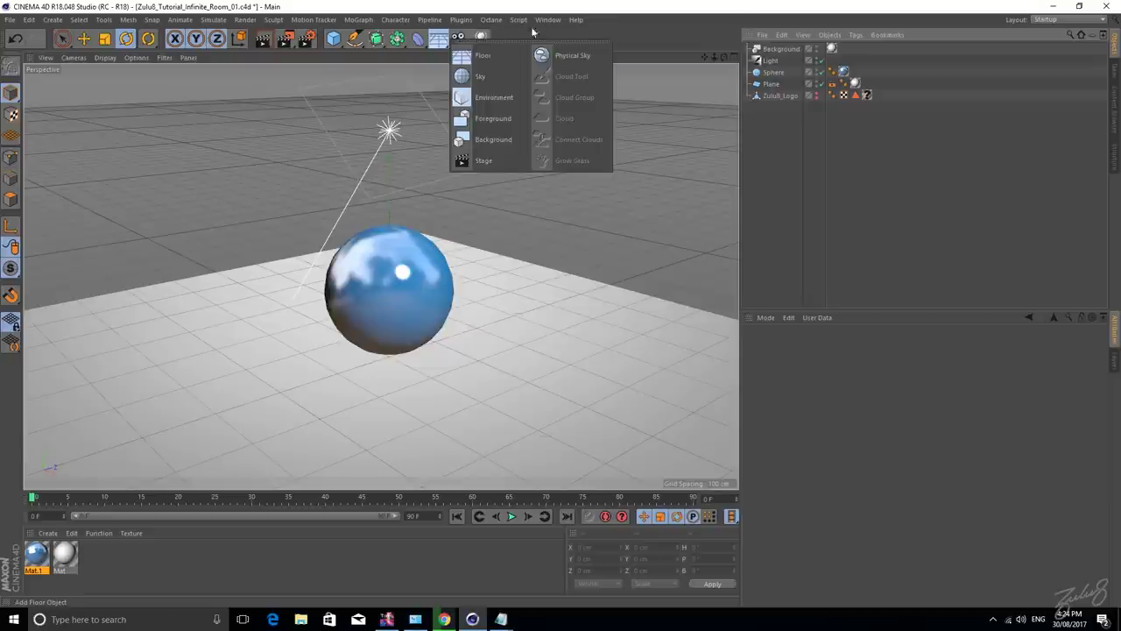
pyautogui.click(488, 84)
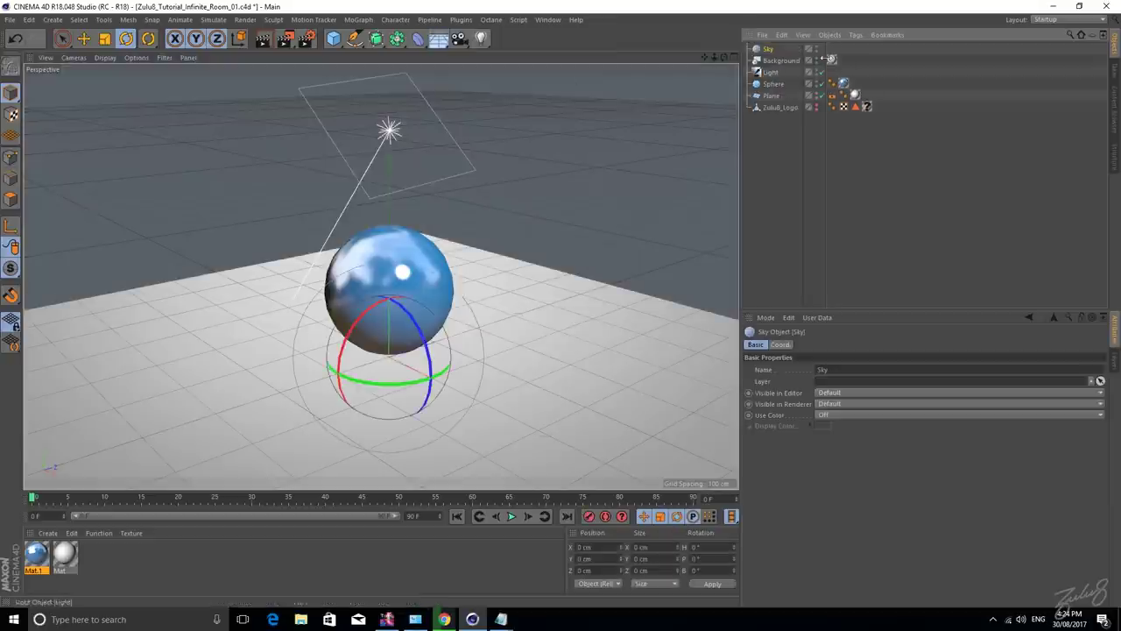
# Create a new material with Baggett-Park-2-Panorama-2K-Shop.jpg as its Color texture and apply it to the Sky object.
pyautogui.doubleClick(70, 557)
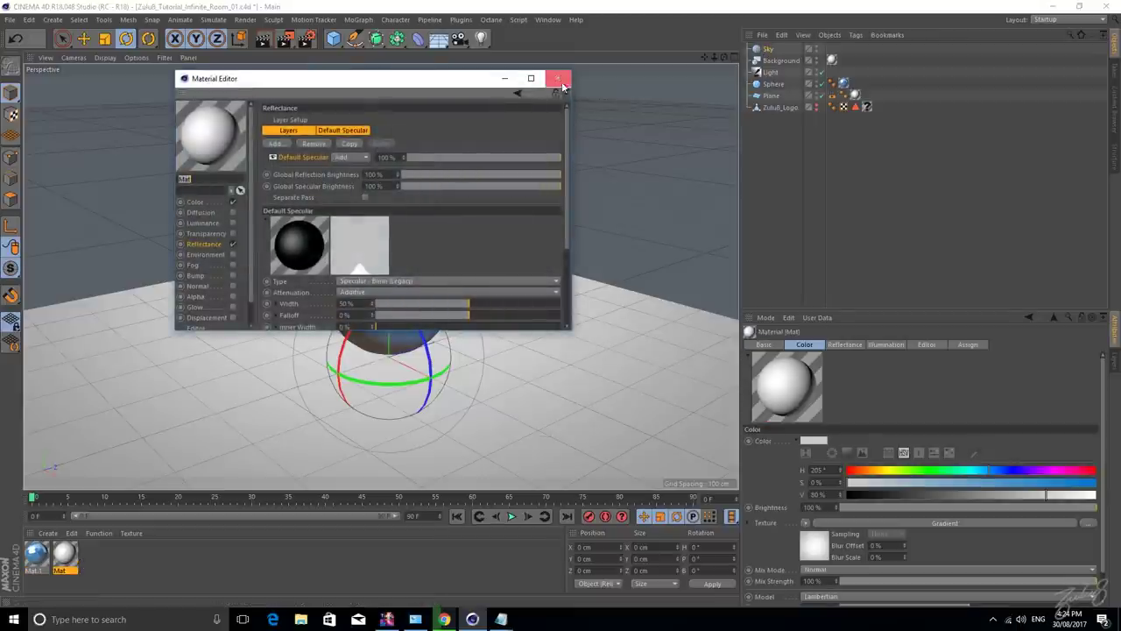
pyautogui.click(557, 79)
pyautogui.doubleClick(127, 556)
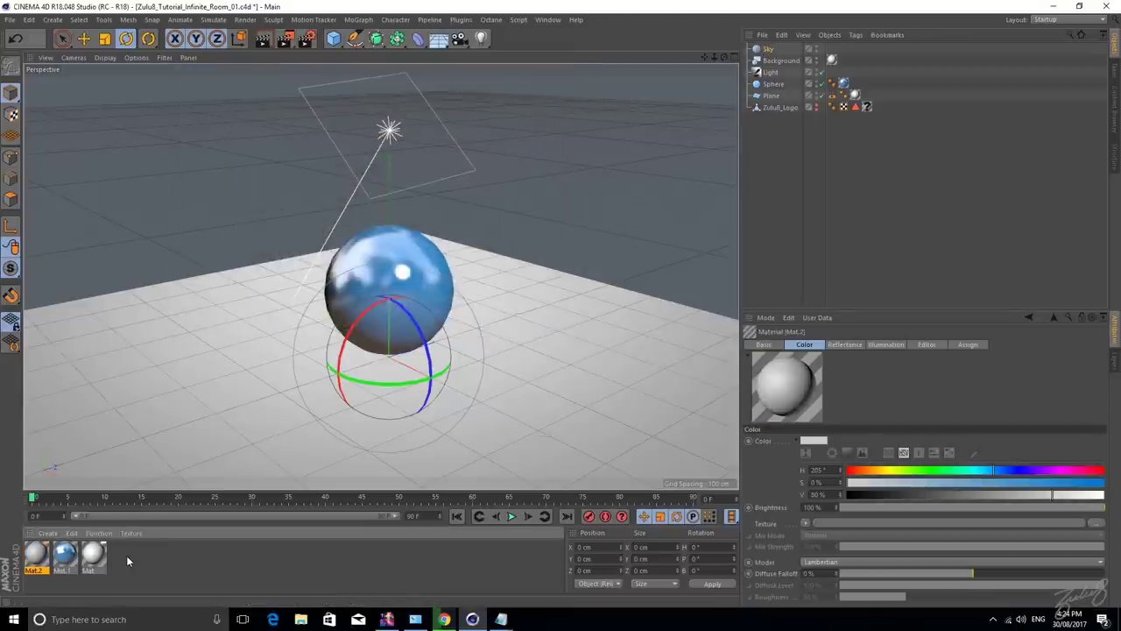
pyautogui.doubleClick(33, 556)
pyautogui.click(194, 203)
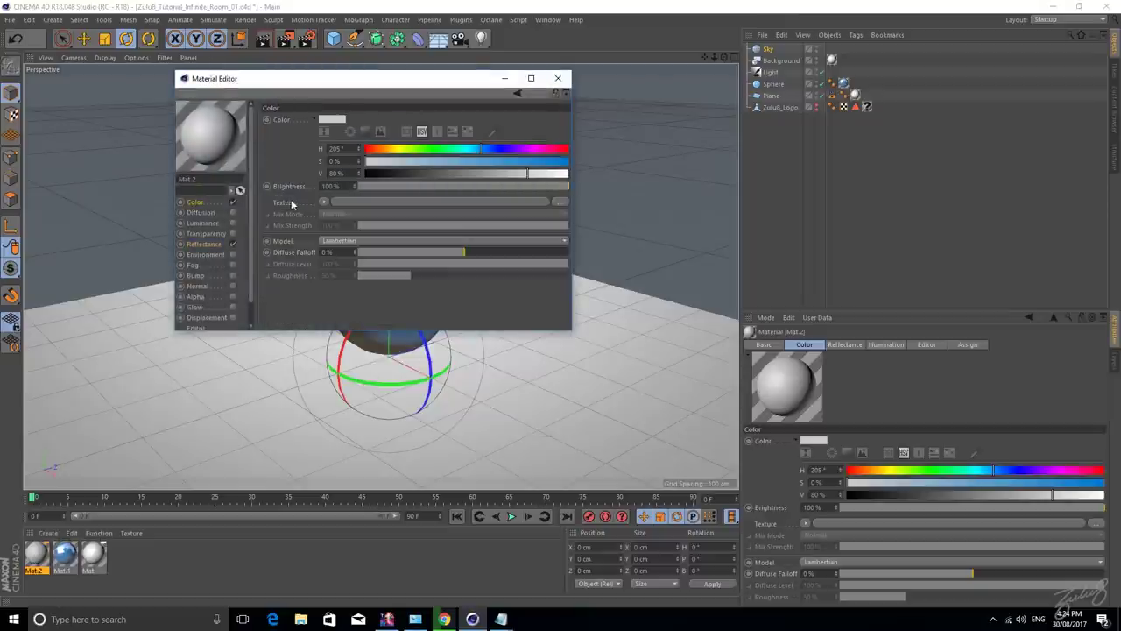
pyautogui.click(325, 203)
pyautogui.click(343, 225)
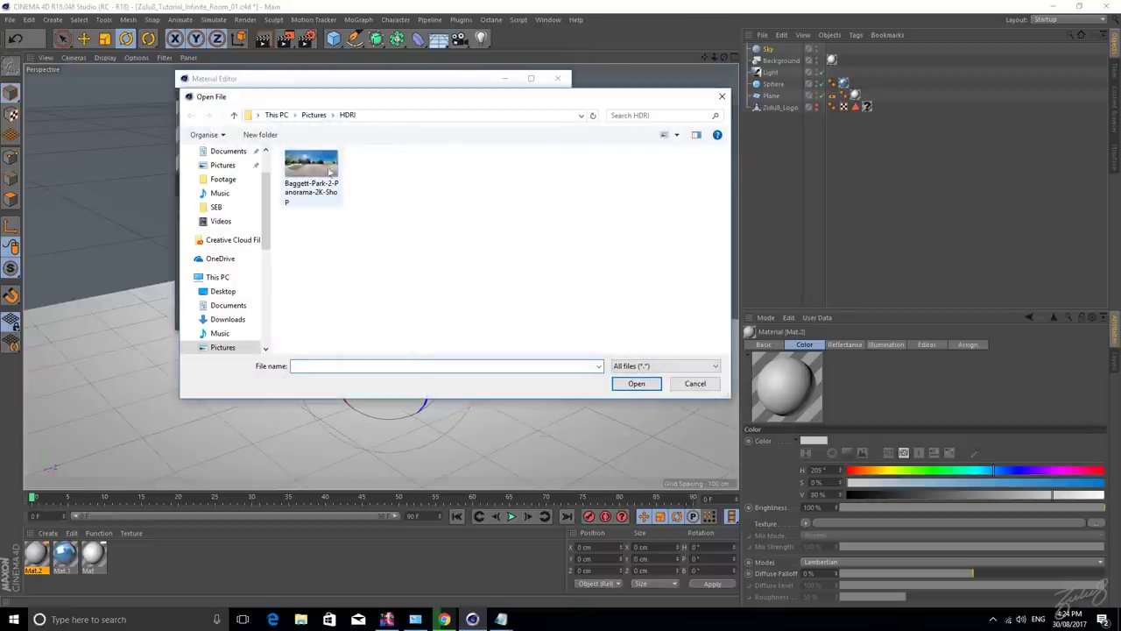
pyautogui.click(303, 174)
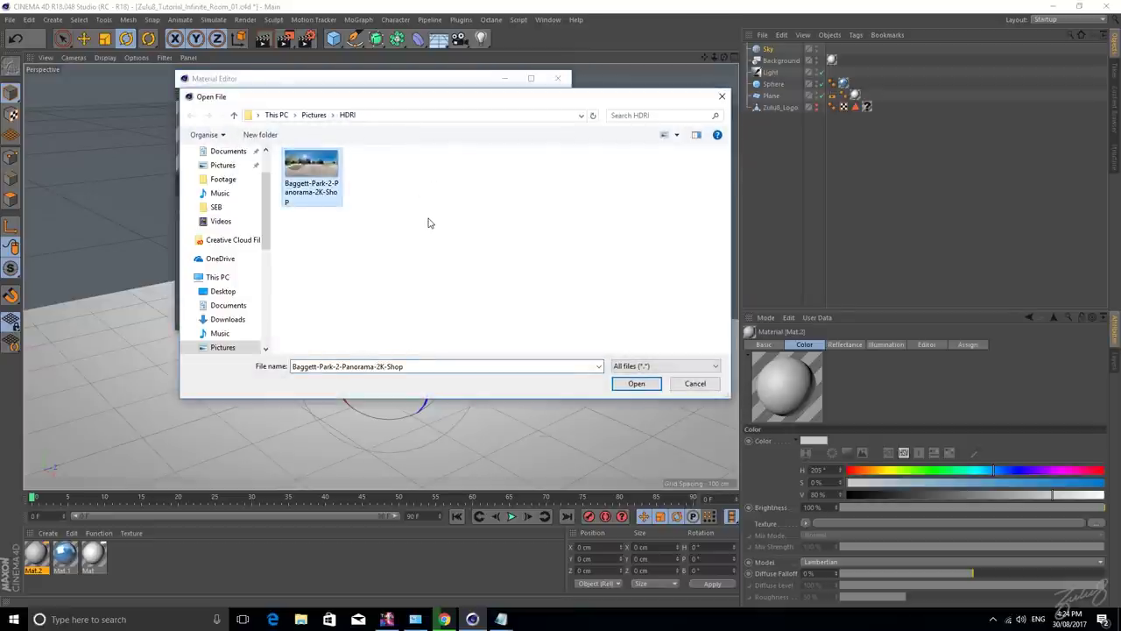
pyautogui.doubleClick(314, 173)
pyautogui.click(578, 354)
pyautogui.click(557, 78)
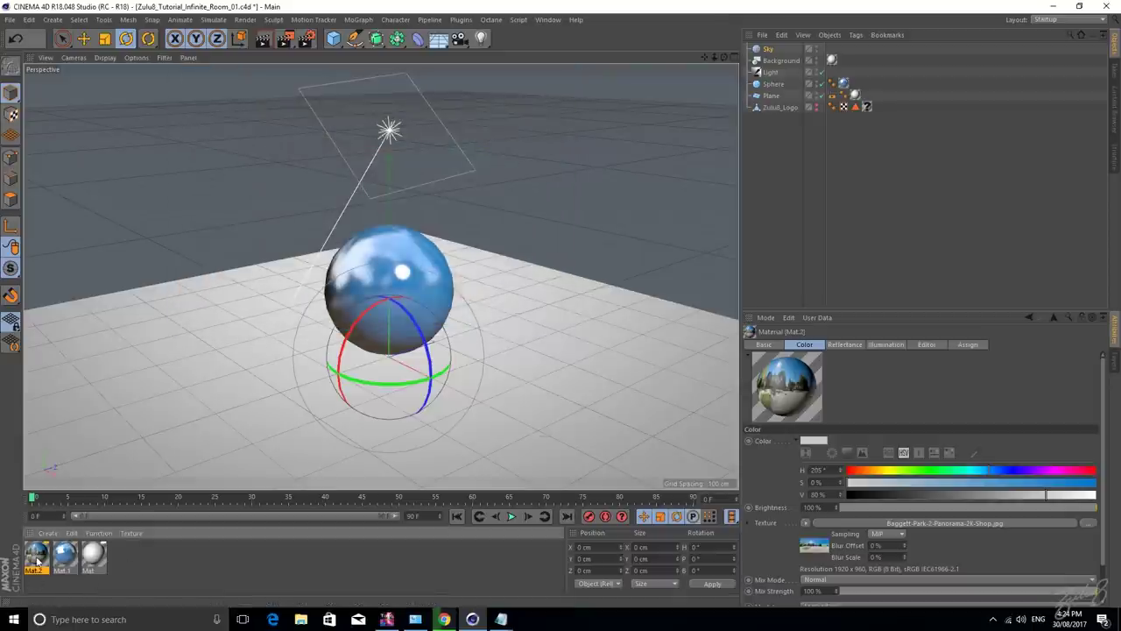
pyautogui.moveTo(38, 560); pyautogui.dragTo(768, 50)
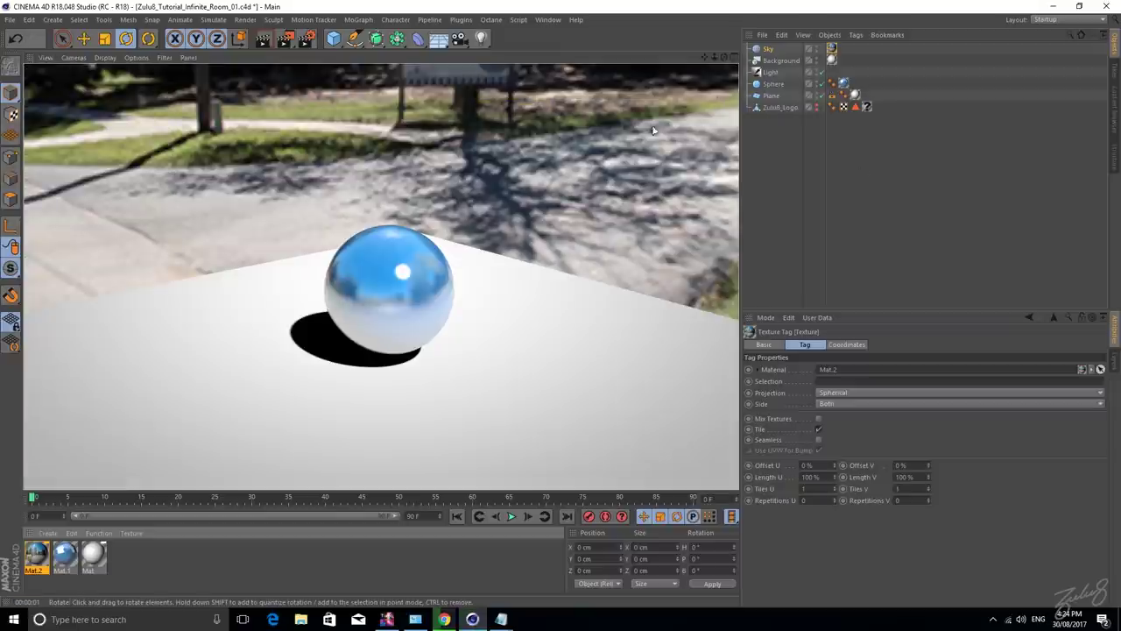
# Add a Compositing tag to the Sky object and disable Seen by Camera.
pyautogui.rightClick(768, 53)
pyautogui.moveTo(807, 56)
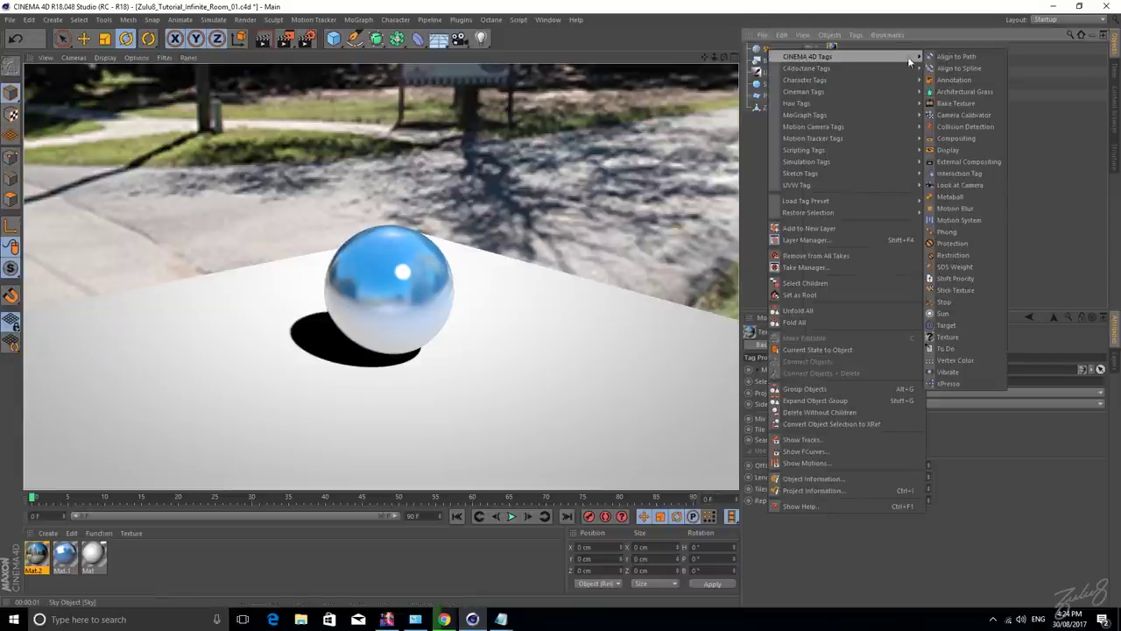
pyautogui.click(957, 139)
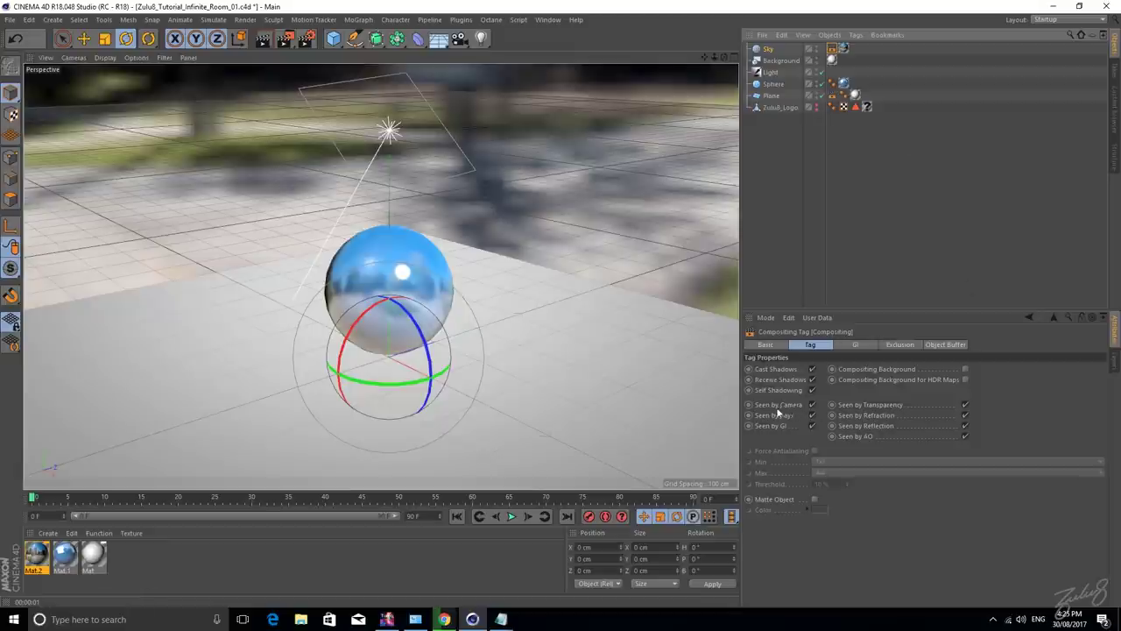
pyautogui.click(812, 405)
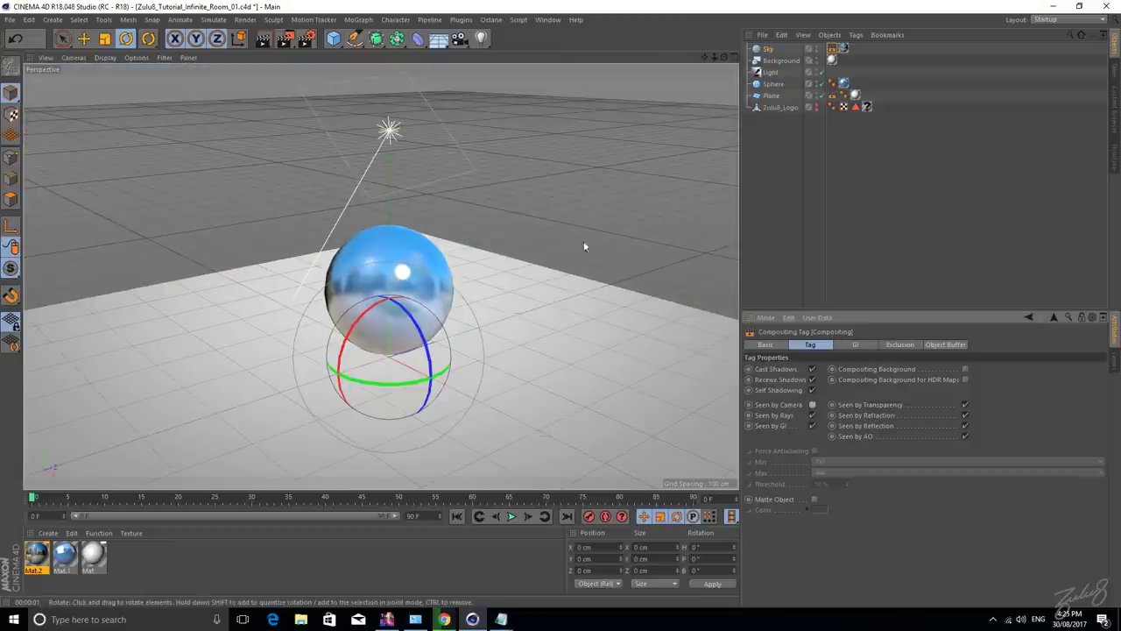
# Render the view from two farther distances to check the sphere's reflections and the seamless floor.
pyautogui.scroll(-5, 564, 223)
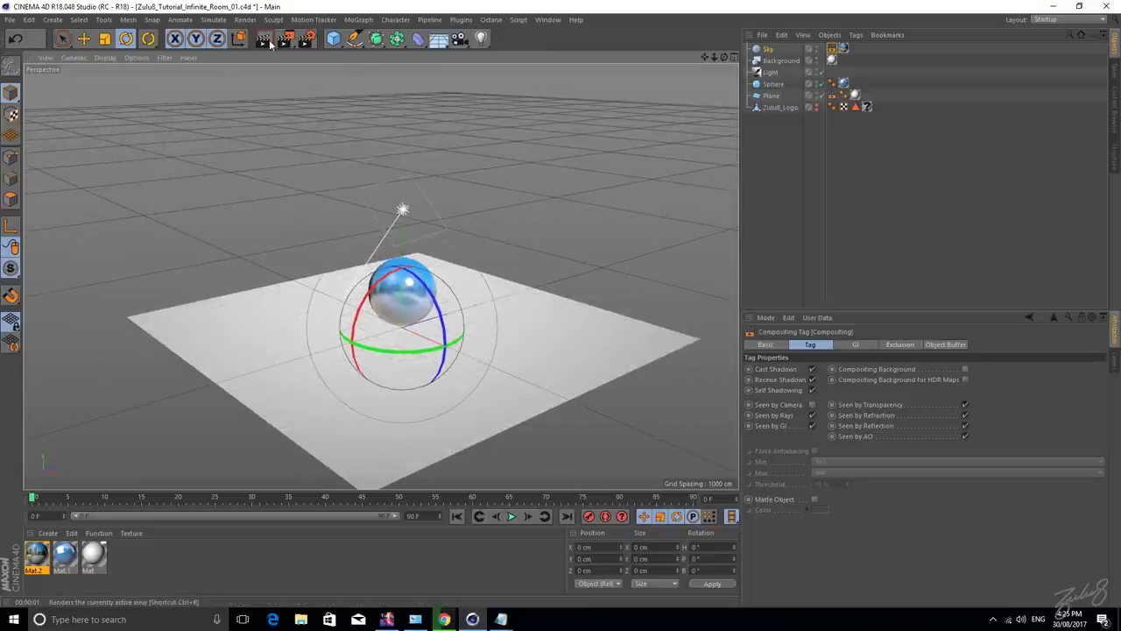
pyautogui.click(263, 38)
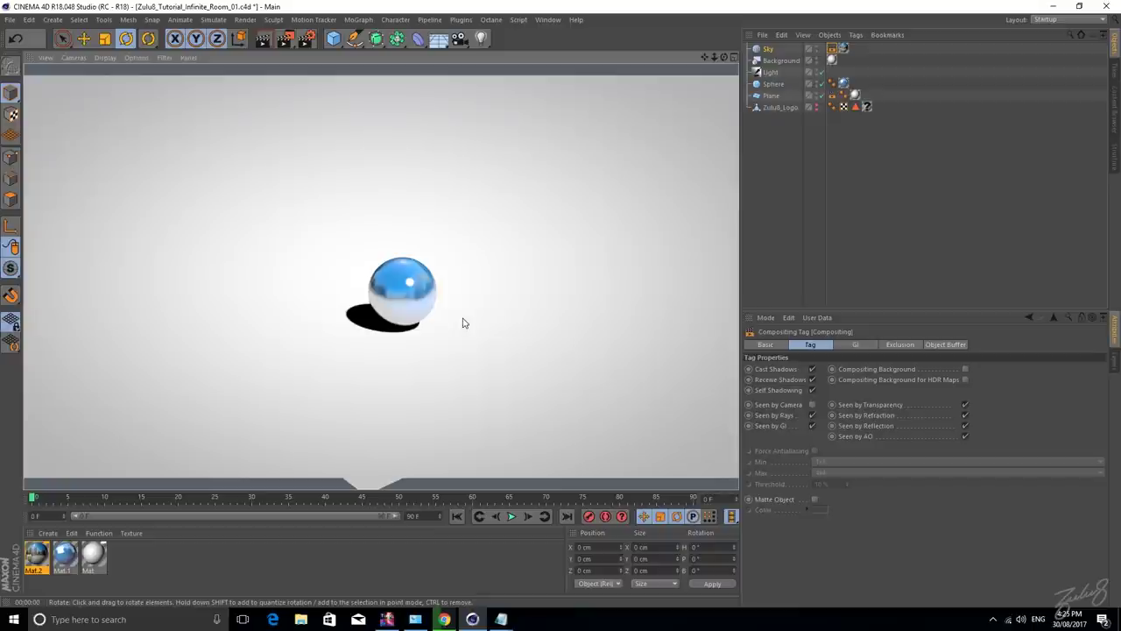
pyautogui.scroll(-3, 485, 296)
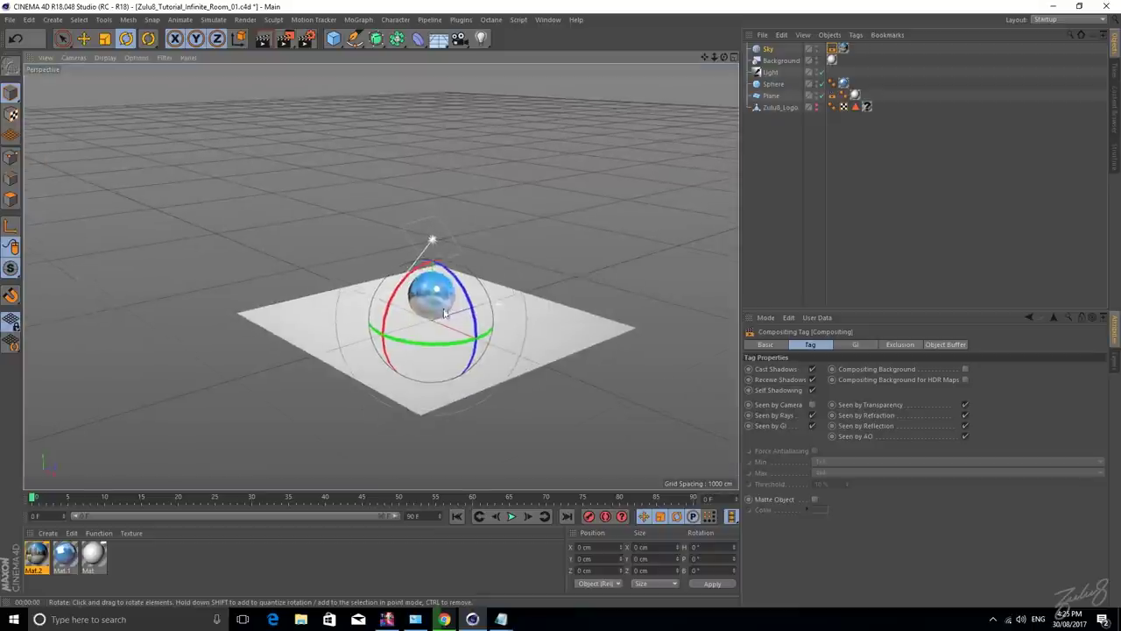
pyautogui.keyDown('alt'); pyautogui.moveTo(485, 296); pyautogui.dragTo(421, 307, button='right'); pyautogui.keyUp('alt')
pyautogui.click(264, 38)
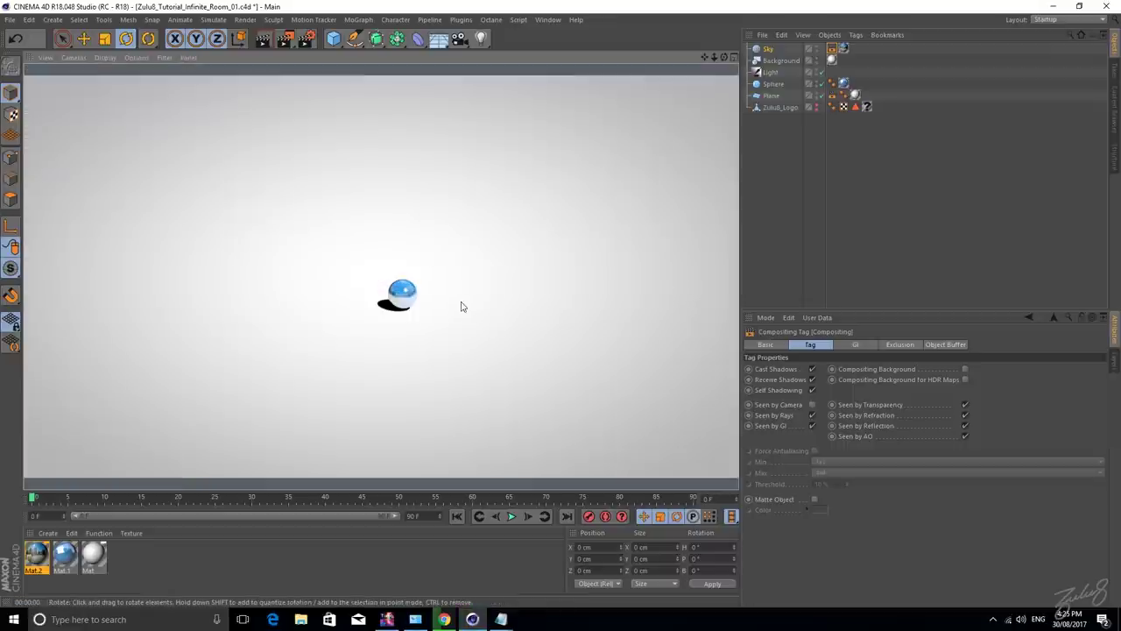
pyautogui.rightClick(467, 305)
pyautogui.press('Escape')
# Show the hidden Zulu8_Logo object and replace its material with the blue reflective one.
pyautogui.keyDown('alt'); pyautogui.moveTo(440, 301); pyautogui.dragTo(657, 320, button='right'); pyautogui.keyUp('alt')
pyautogui.keyDown('alt'); pyautogui.moveTo(446, 280); pyautogui.dragTo(474, 259, button='middle'); pyautogui.keyUp('alt')
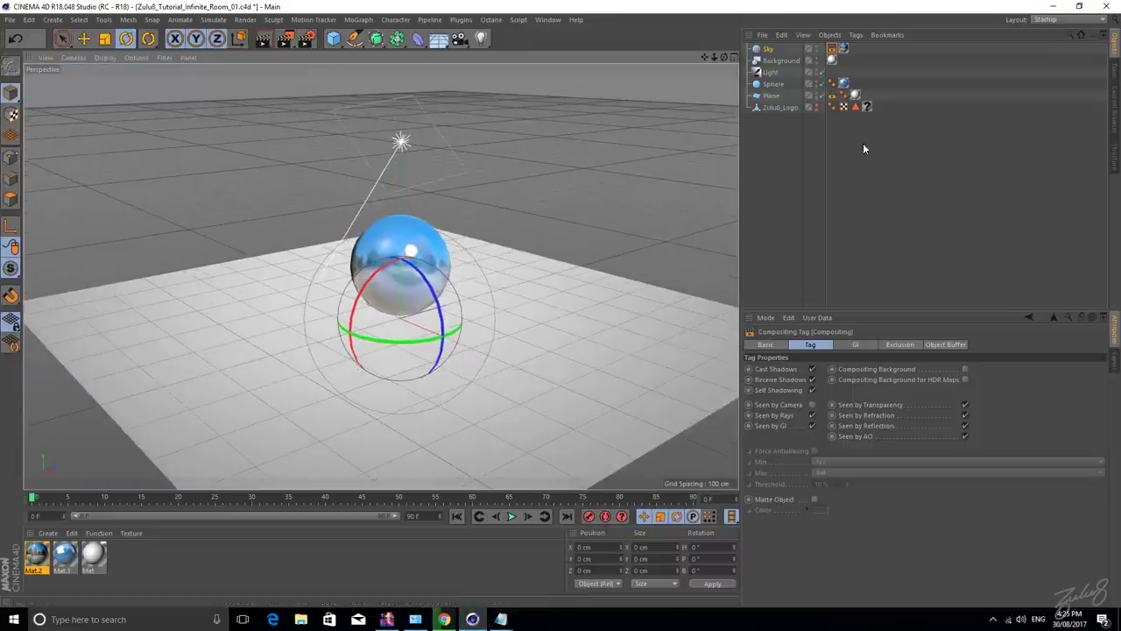
pyautogui.click(816, 105)
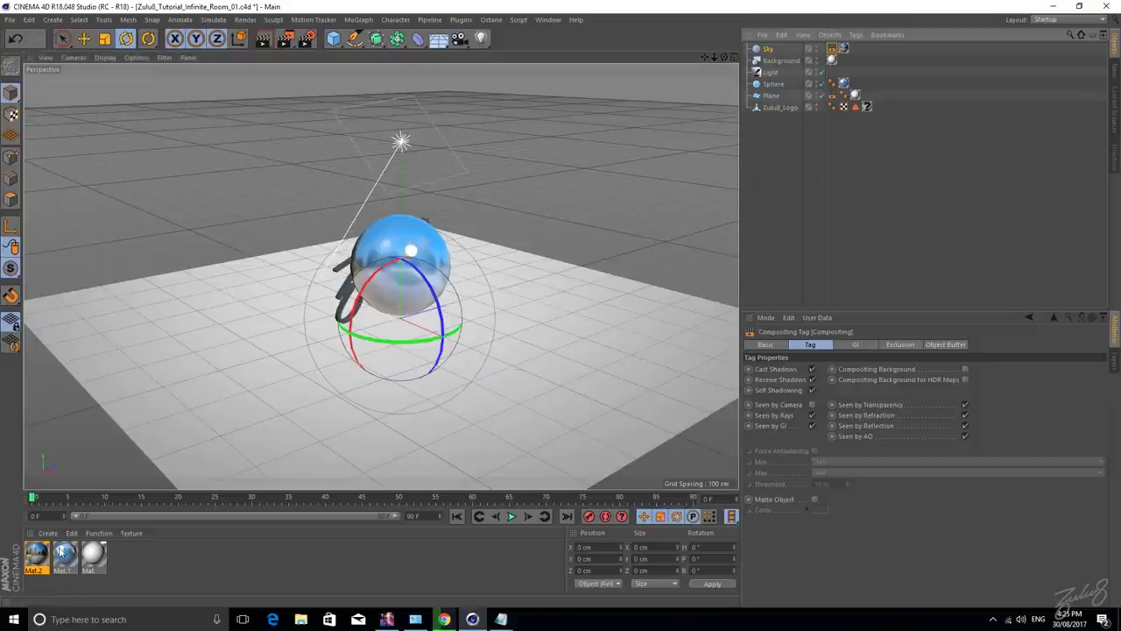
pyautogui.moveTo(61, 550); pyautogui.dragTo(867, 107)
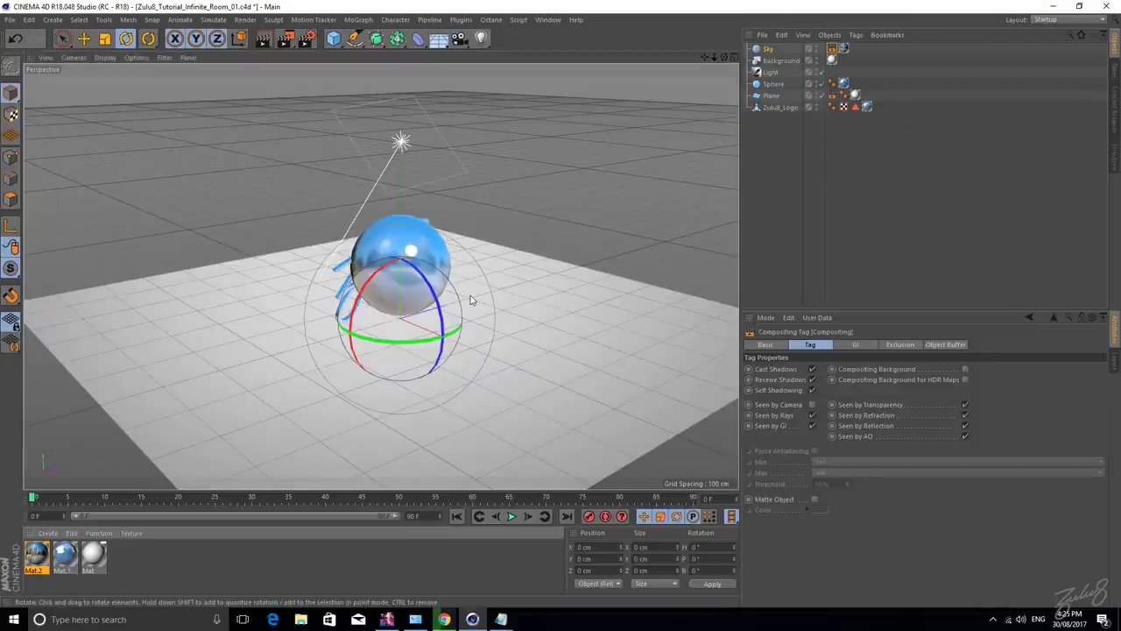
# Move the Zulu8_Logo along X to about 154 cm, out from behind the sphere.
pyautogui.press('e')
pyautogui.moveTo(480, 346); pyautogui.dragTo(547, 361)
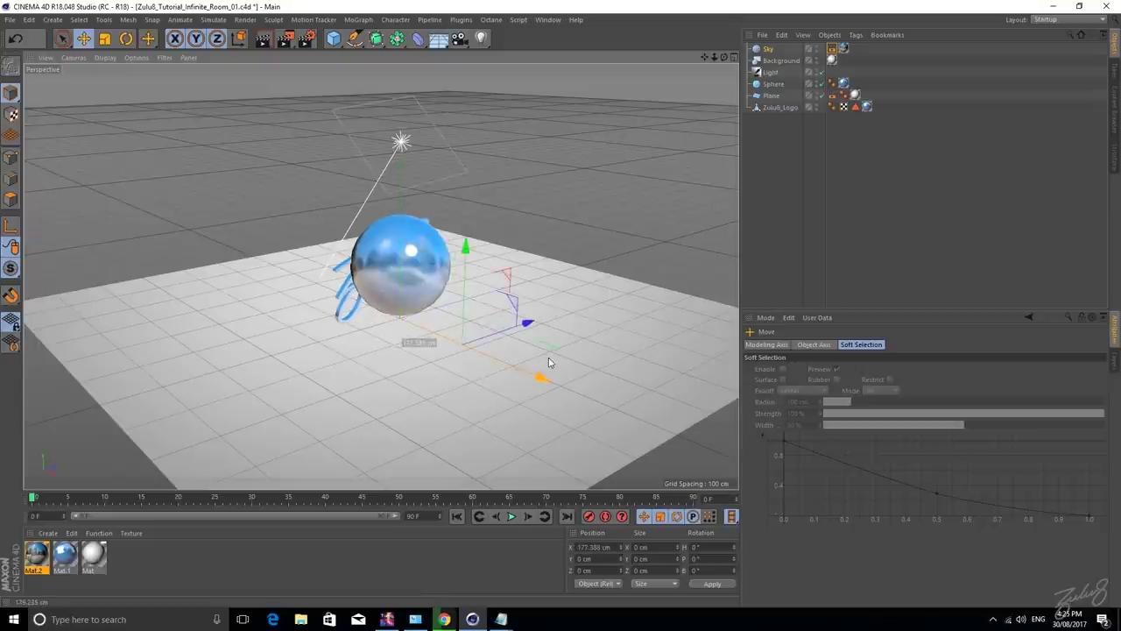
pyautogui.click(772, 112)
pyautogui.moveTo(326, 257); pyautogui.dragTo(392, 272)
# Render the view from a closer angle to check the logo's reflections and shadow beside the sphere.
pyautogui.keyDown('alt'); pyautogui.moveTo(470, 284); pyautogui.dragTo(430, 254, button='middle'); pyautogui.keyUp('alt')
pyautogui.keyDown('alt'); pyautogui.moveTo(414, 269); pyautogui.dragTo(408, 247); pyautogui.keyUp('alt')
pyautogui.click(263, 38)
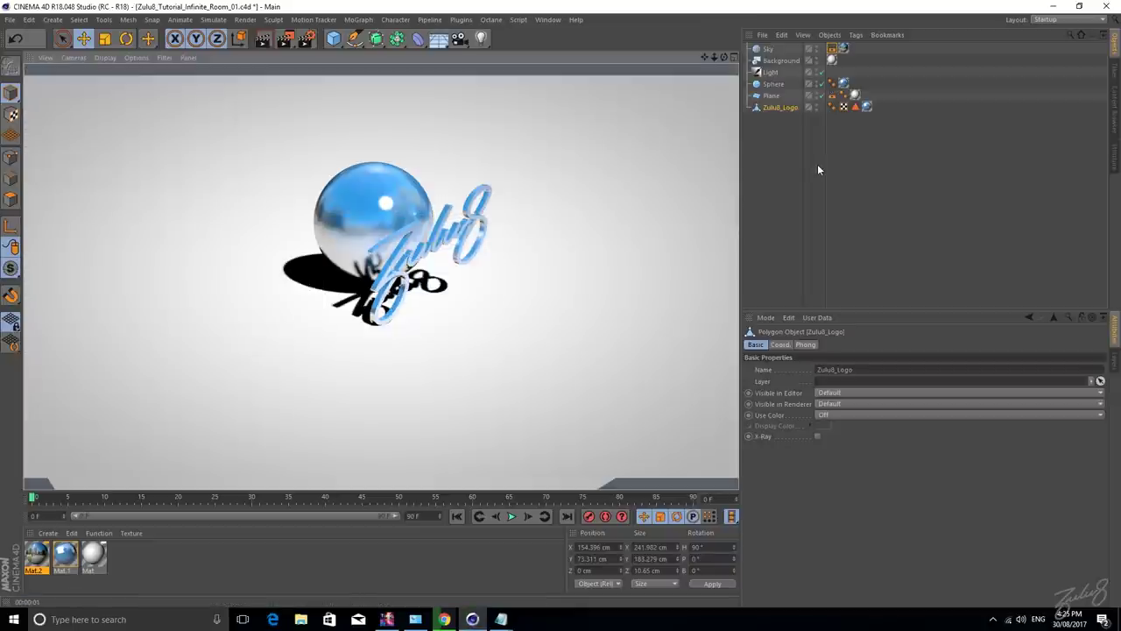
pyautogui.click(595, 217)
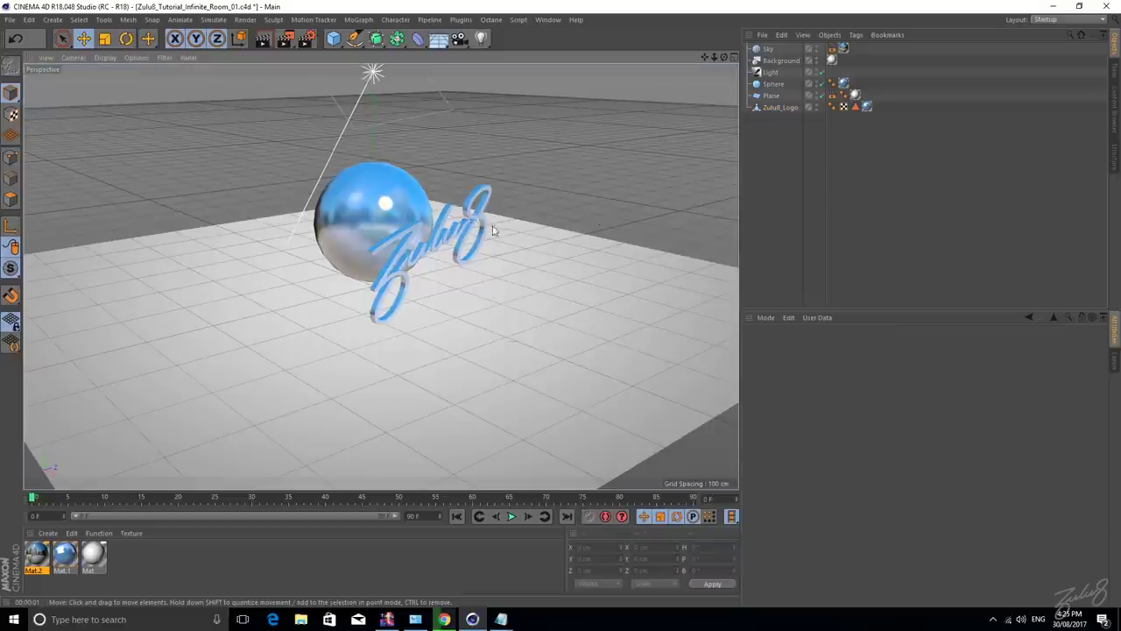
pyautogui.keyDown('alt'); pyautogui.moveTo(494, 229); pyautogui.dragTo(521, 288, button='middle'); pyautogui.keyUp('alt')
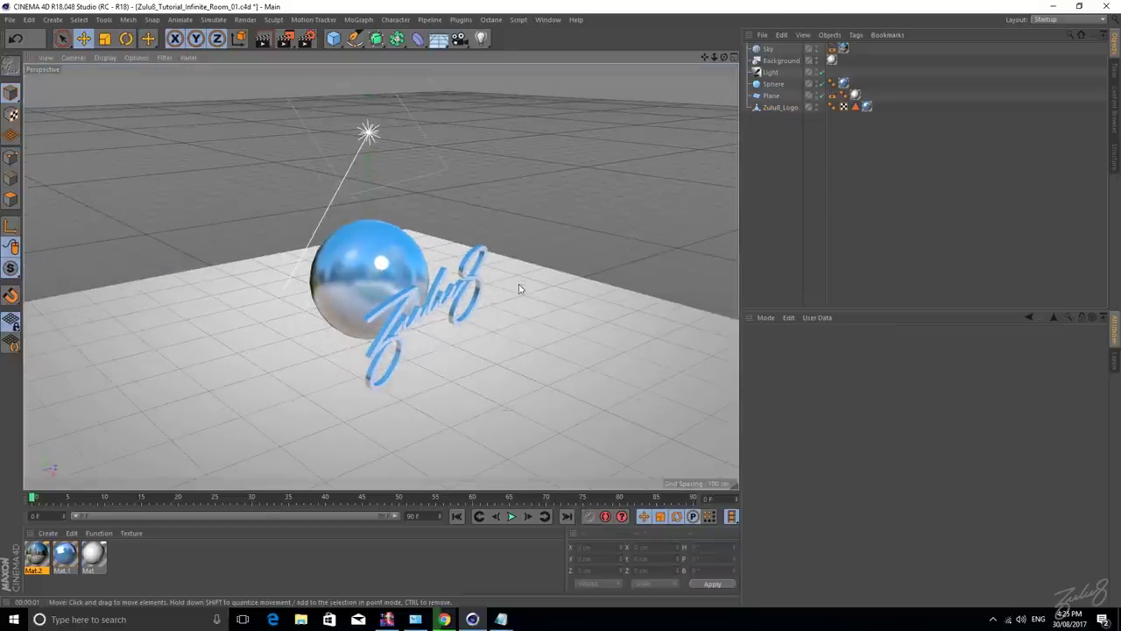
# Switch the renderer in the render settings from Physical to Octane Renderer.
pyautogui.click(311, 40)
pyautogui.click(158, 35)
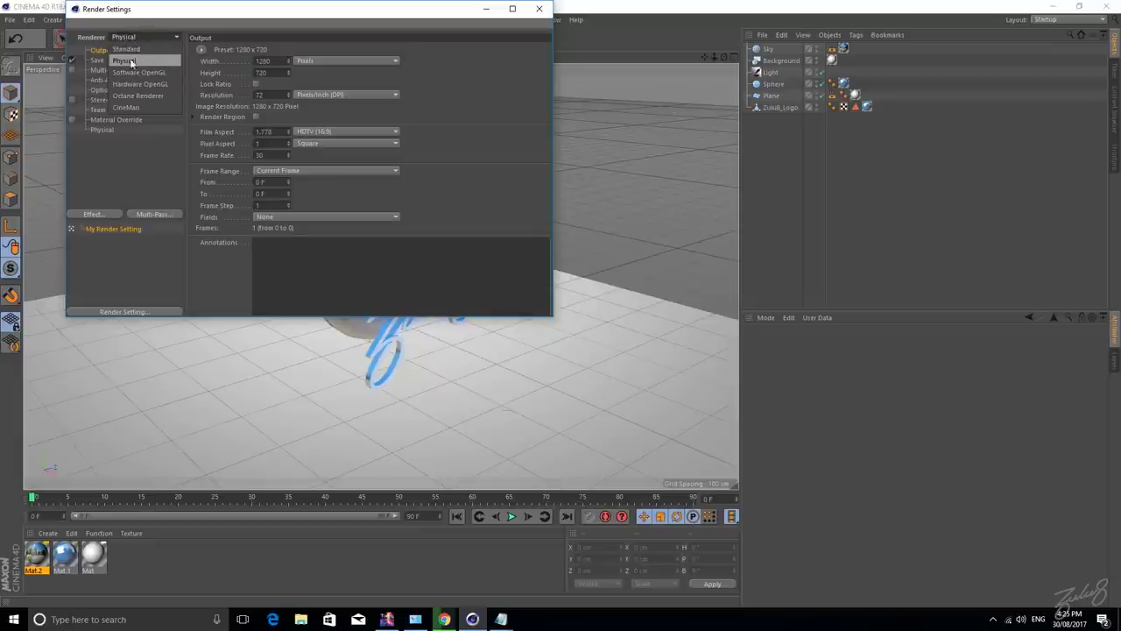
pyautogui.click(154, 95)
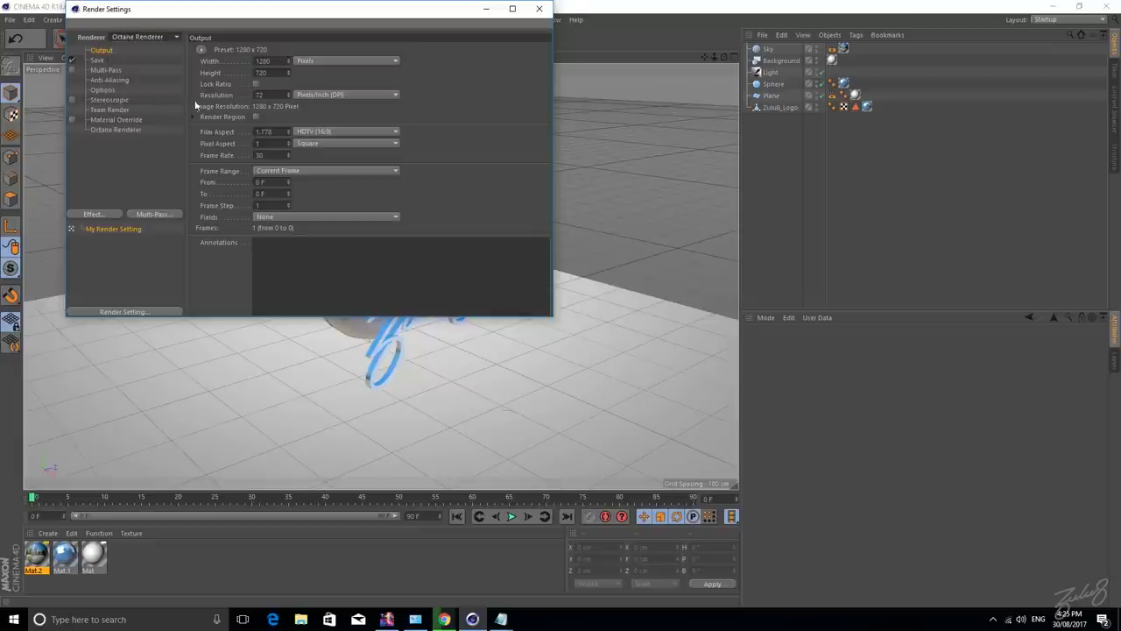
pyautogui.click(538, 9)
# Open the Octane Live Viewer, place it as a small window over the viewport and start the live render.
pyautogui.click(490, 19)
pyautogui.click(512, 39)
pyautogui.moveTo(556, 226); pyautogui.dragTo(681, 115)
pyautogui.moveTo(826, 108); pyautogui.dragTo(618, 257)
pyautogui.moveTo(515, 280); pyautogui.dragTo(635, 298)
pyautogui.click(490, 330)
pyautogui.moveTo(583, 300)
pyautogui.mouseDown()
pyautogui.moveTo(589, 279)
pyautogui.moveTo(584, 299)
pyautogui.mouseUp()
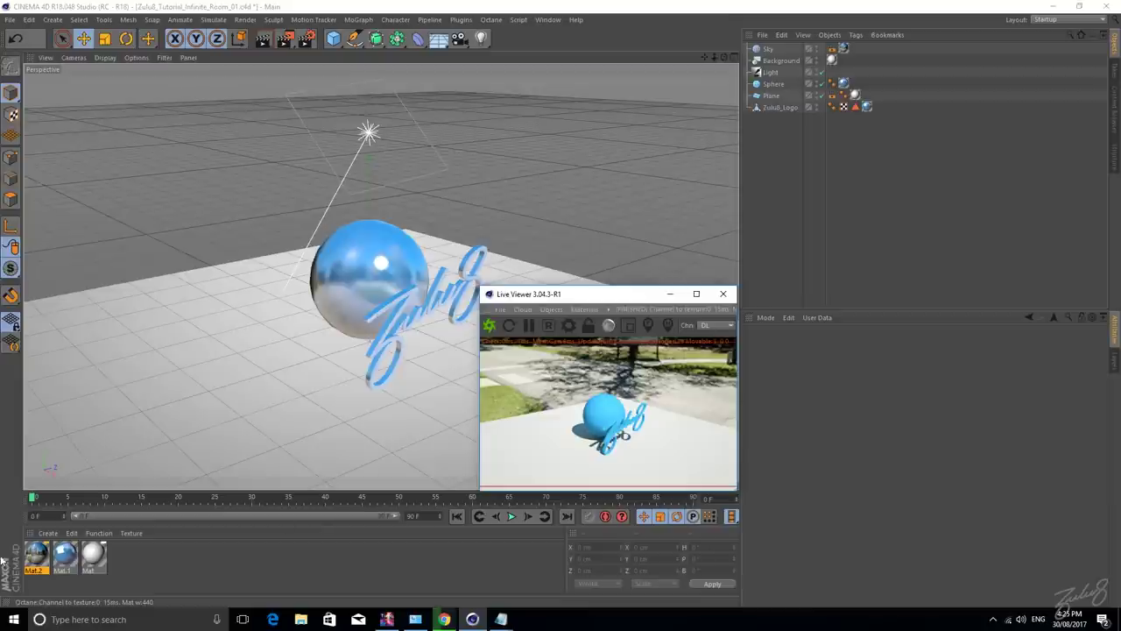
pyautogui.click(112, 560)
pyautogui.doubleClick(154, 553)
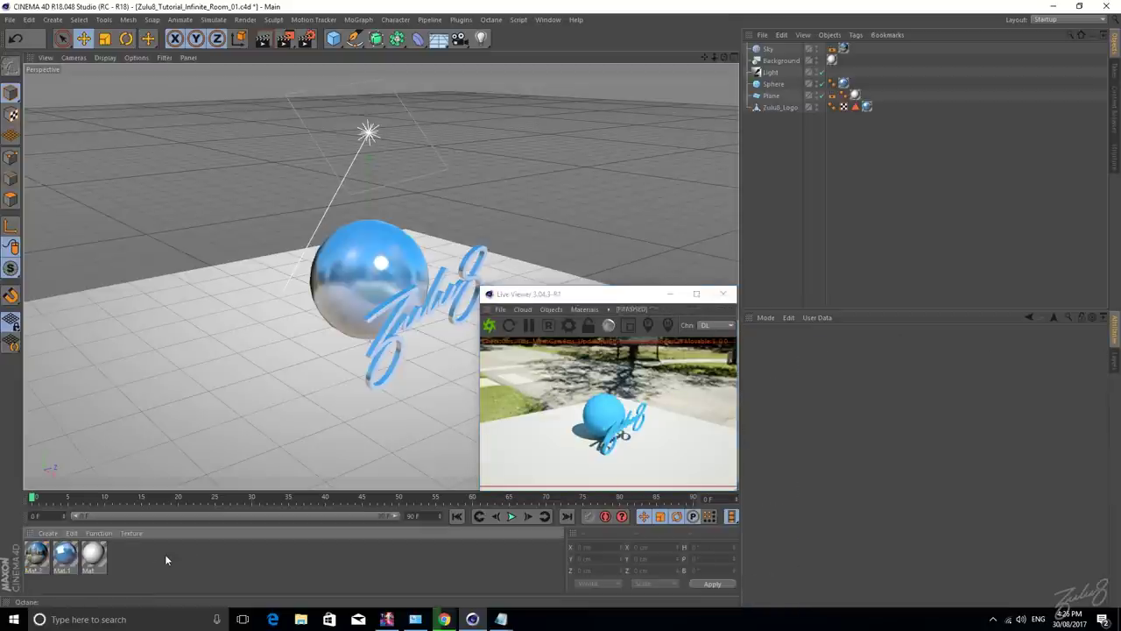
pyautogui.press('Delete')
# Create a new Octane material and set its material type to Glossy.
pyautogui.click(48, 532)
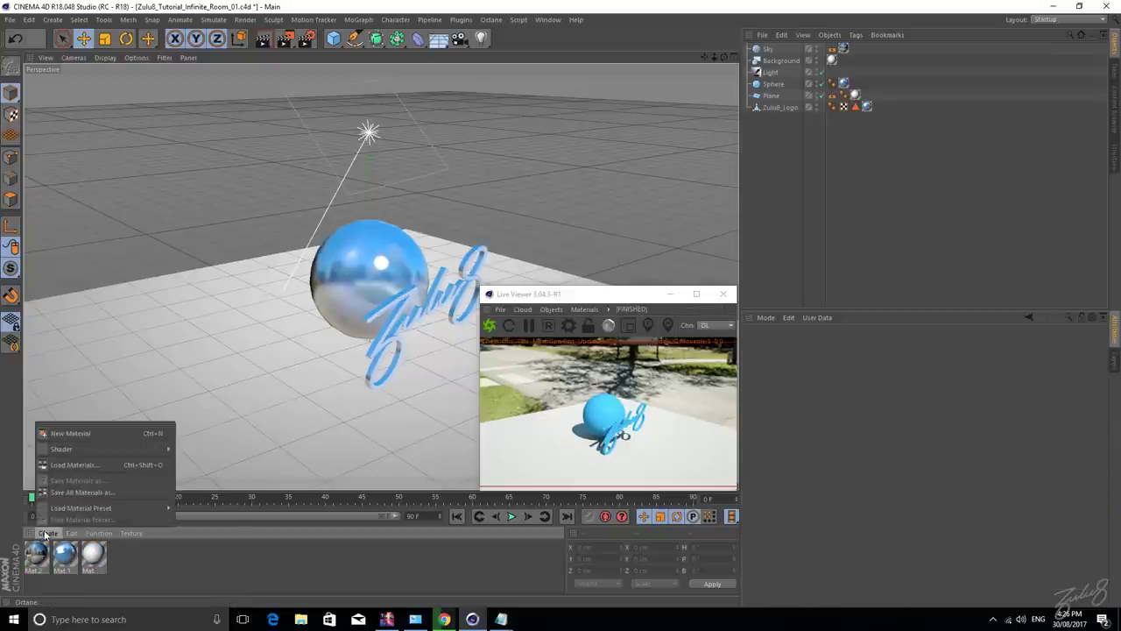
pyautogui.moveTo(70, 449)
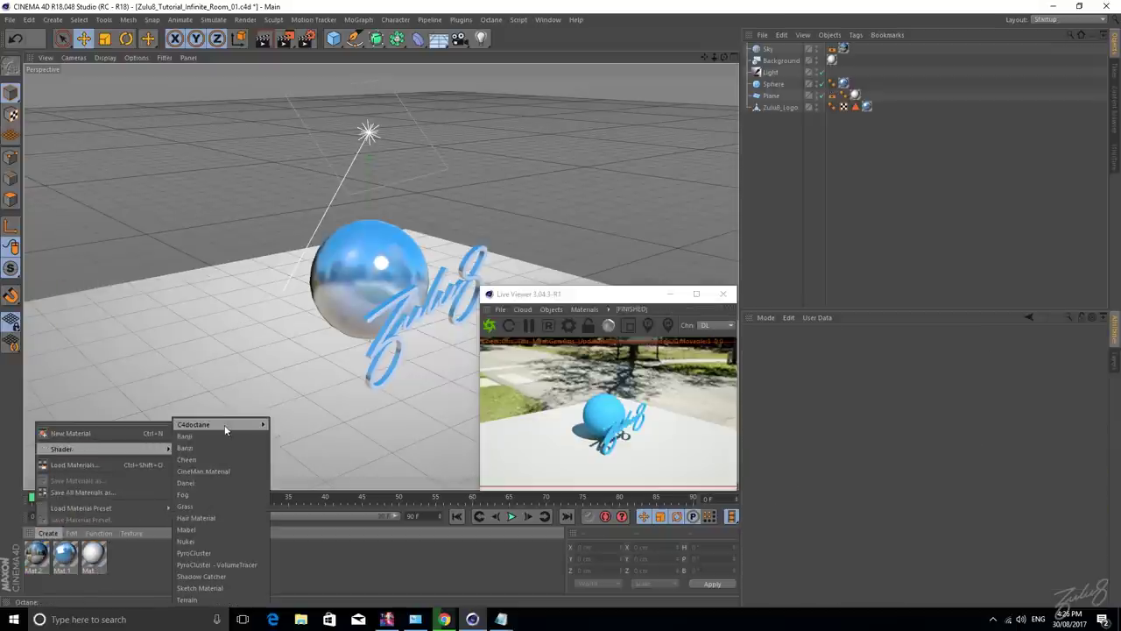
pyautogui.moveTo(225, 426)
pyautogui.click(301, 424)
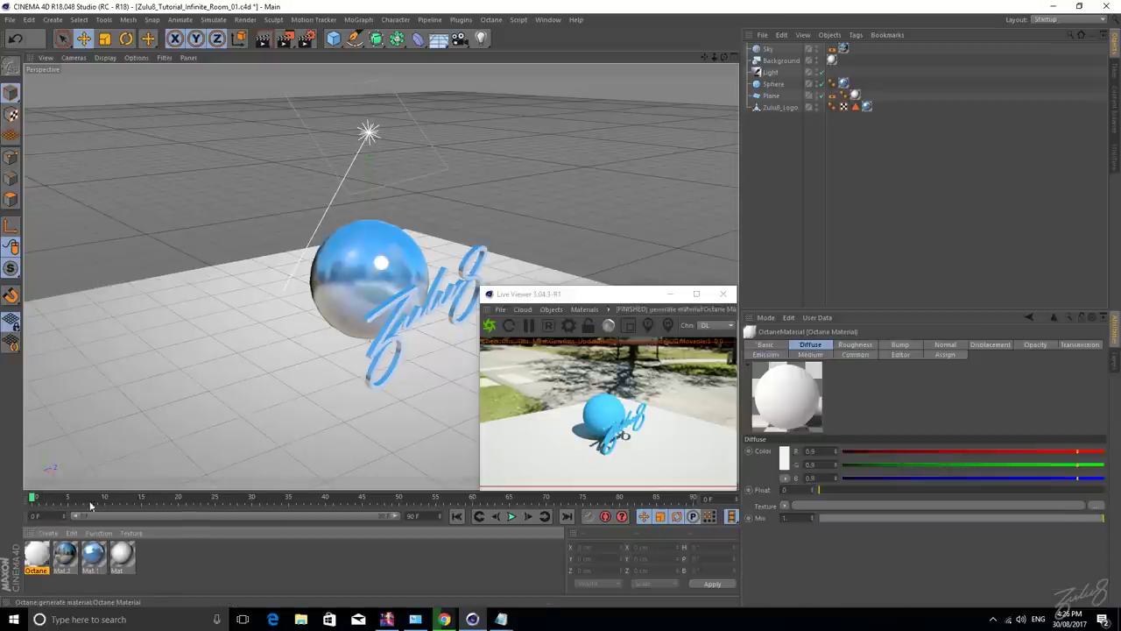
pyautogui.doubleClick(37, 554)
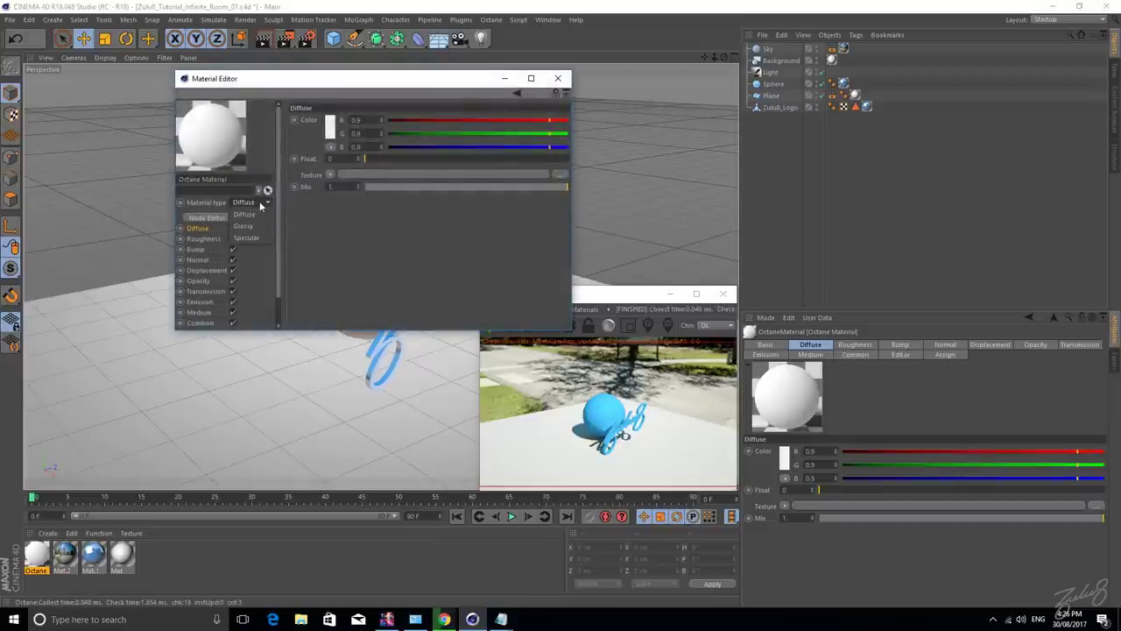
pyautogui.click(244, 226)
# Set the glossy material's Diffuse color to a blue with hue 214° and saturation 71%.
pyautogui.click(330, 128)
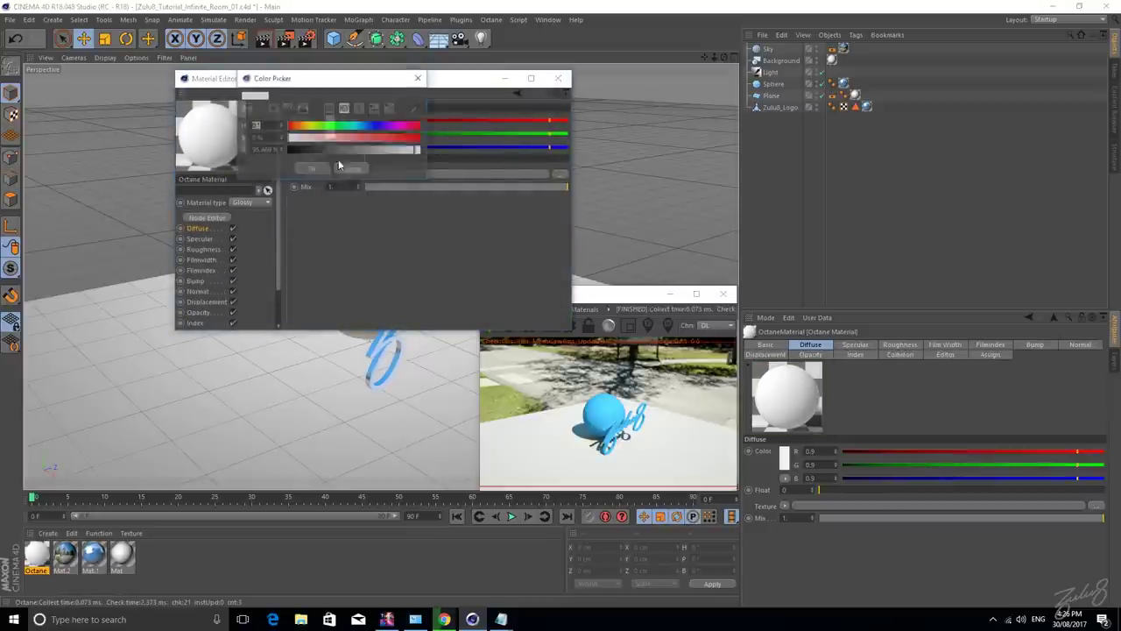
pyautogui.moveTo(359, 126); pyautogui.dragTo(367, 126)
pyautogui.click(382, 138)
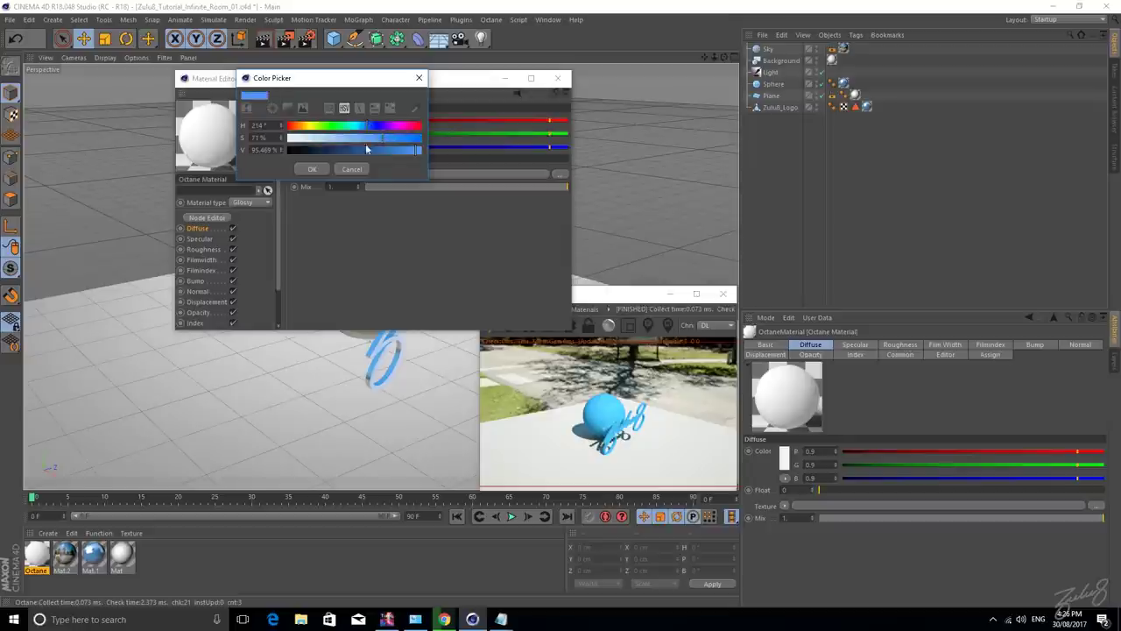
pyautogui.click(313, 169)
# Set the glossy material's Index to about 3.2 and its Roughness Float to about 0.075.
pyautogui.click(192, 291)
pyautogui.click(201, 312)
pyautogui.click(202, 322)
pyautogui.moveTo(403, 123); pyautogui.dragTo(425, 116)
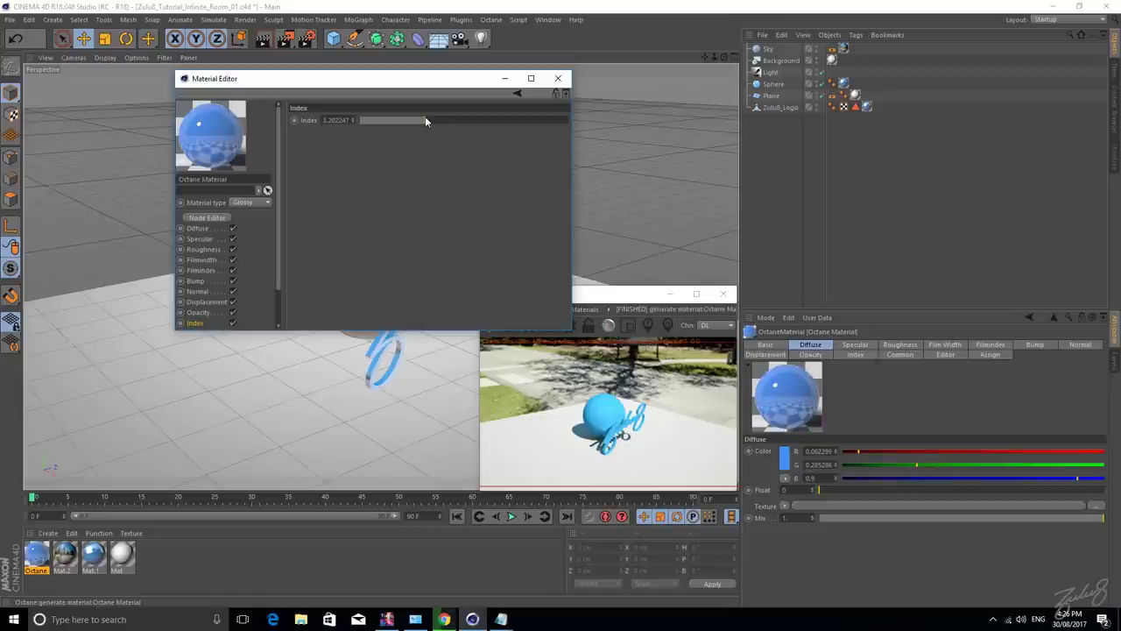
pyautogui.click(200, 249)
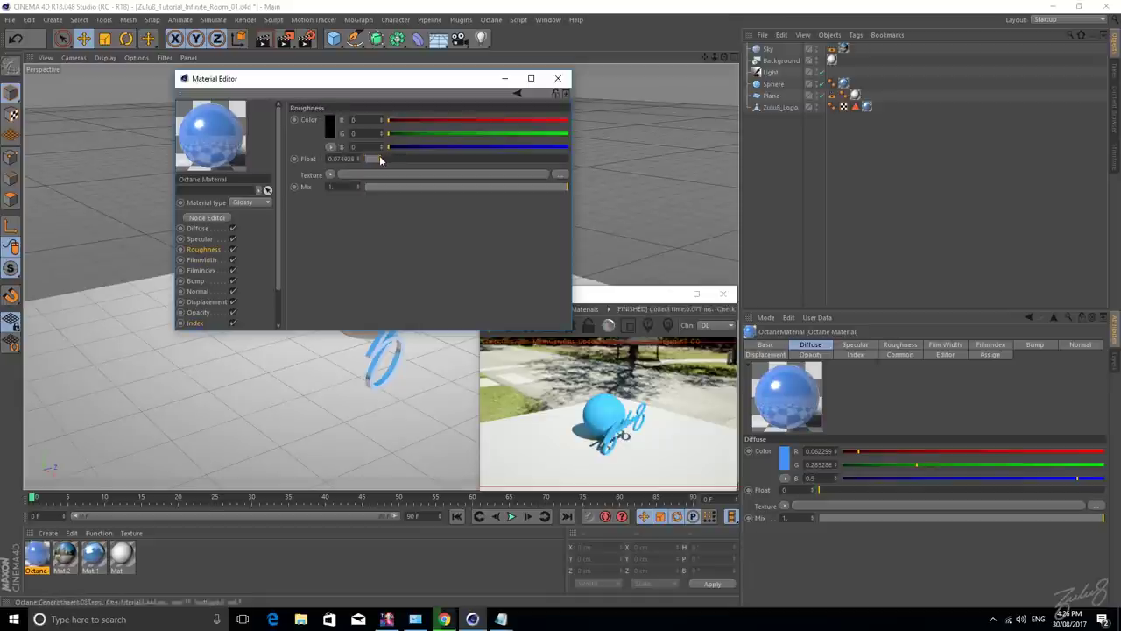
pyautogui.click(558, 78)
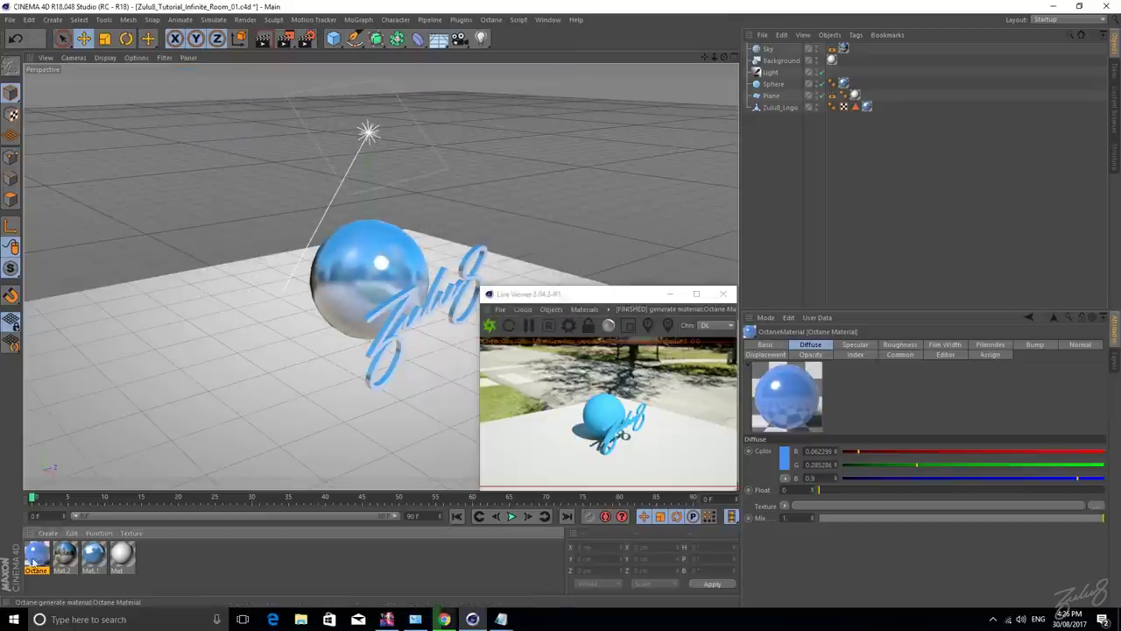
# Apply the blue Octane material to the sphere and to the Zulu8_Logo.
pyautogui.moveTo(377, 263); pyautogui.dragTo(377, 264)
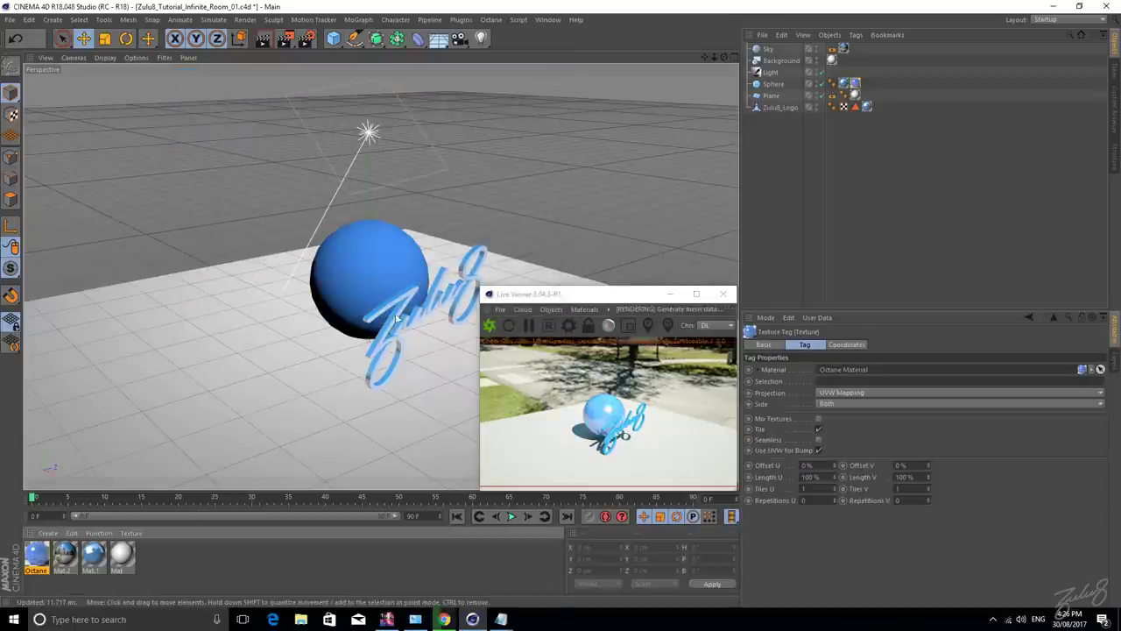
pyautogui.click(197, 439)
pyautogui.moveTo(117, 565); pyautogui.dragTo(436, 308)
pyautogui.click(868, 108)
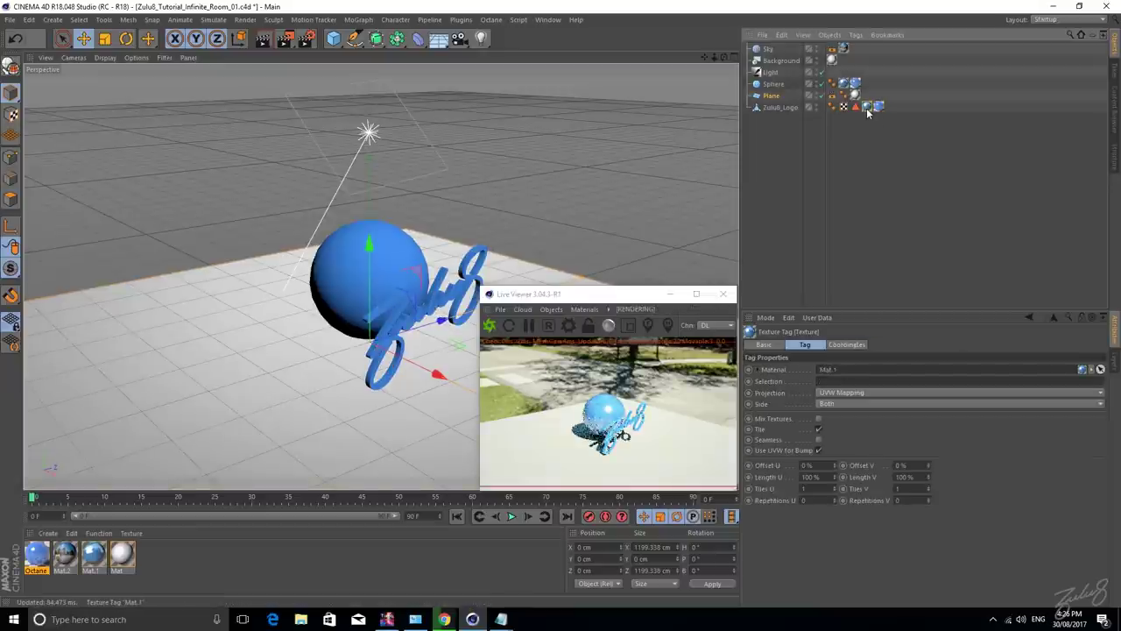
pyautogui.press('Delete')
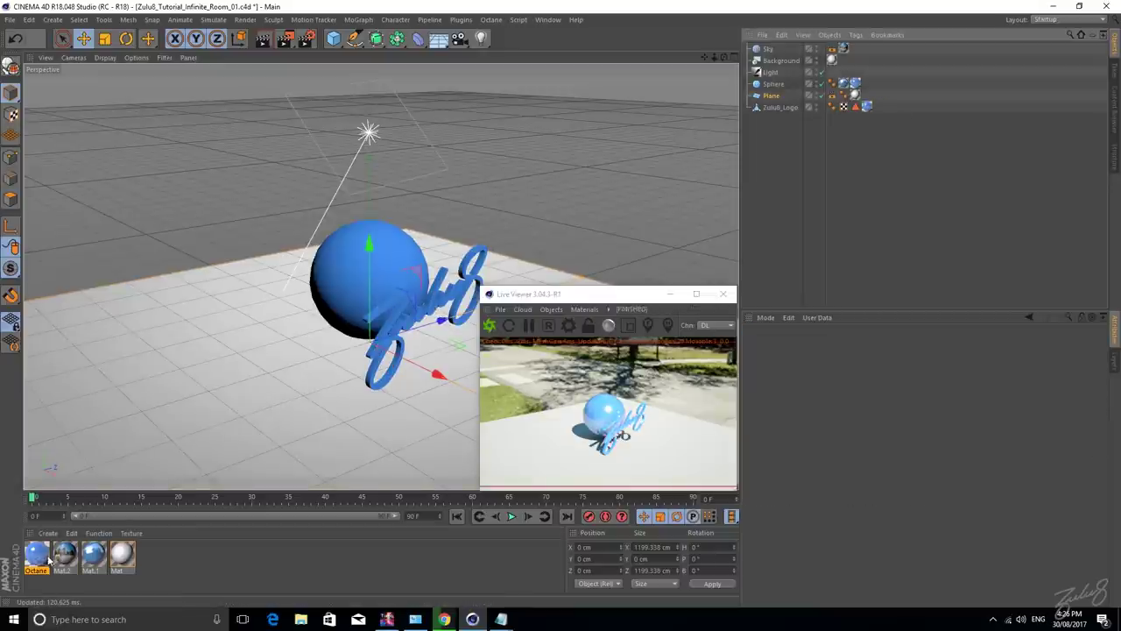
pyautogui.hotkey('ctrl', 'z')
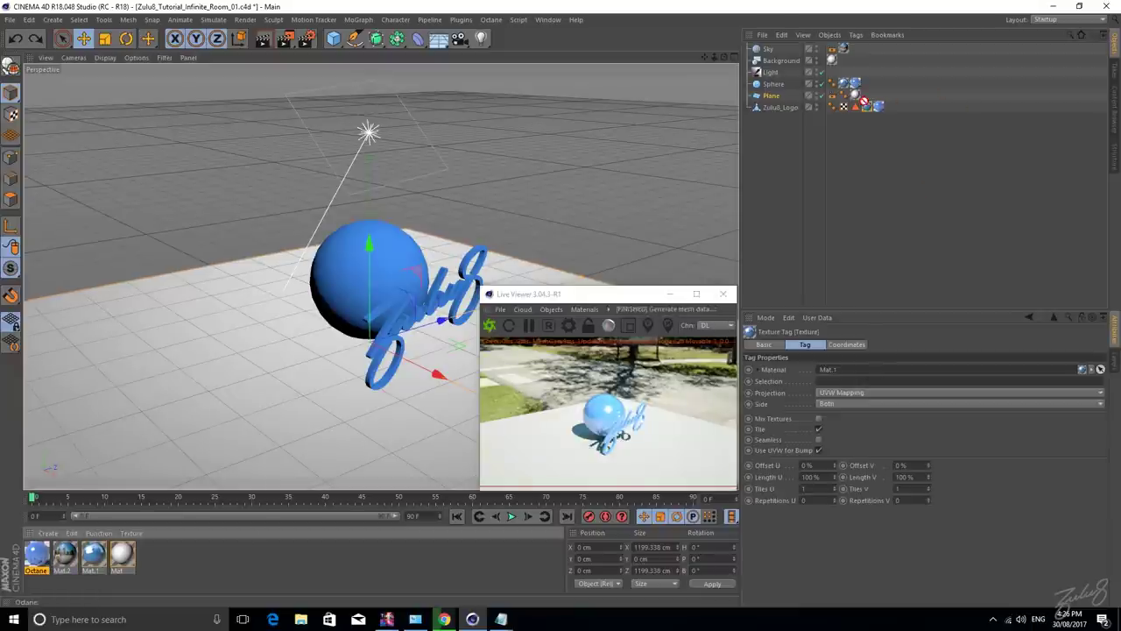
# Replace the logo's old Mat.1 tag with the Octane material, then delete its duplicate tag and the sphere's old material tag.
pyautogui.moveTo(863, 102); pyautogui.dragTo(867, 106)
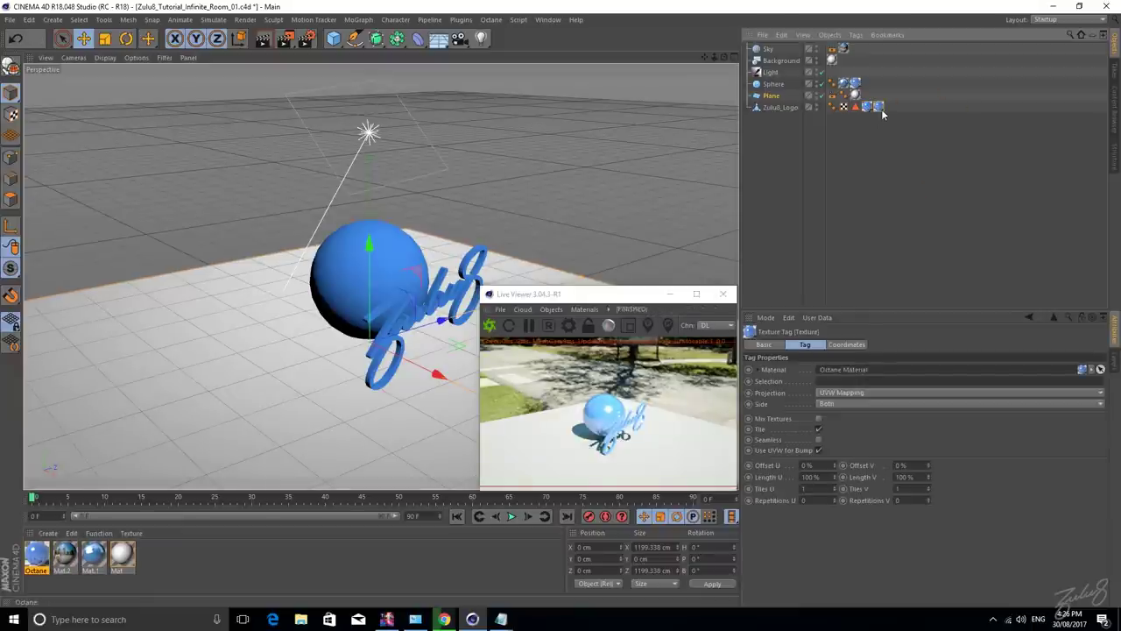
pyautogui.press('Delete')
pyautogui.click(846, 84)
pyautogui.press('Delete')
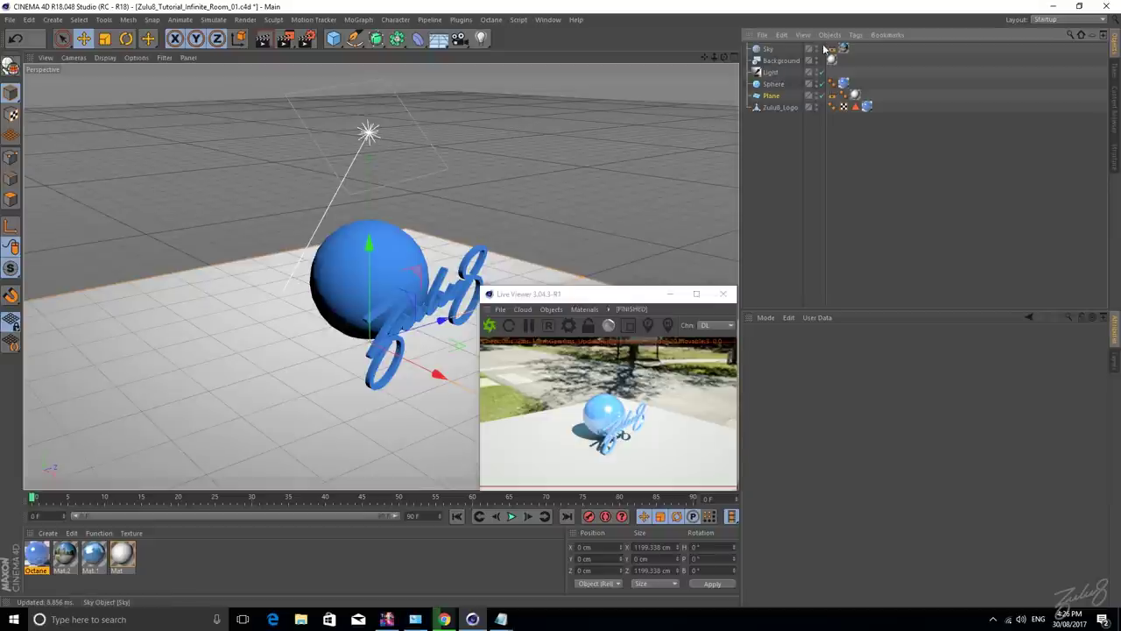
# Hide the Sky object and disable the Light so that neither affects the live render.
pyautogui.click(817, 49)
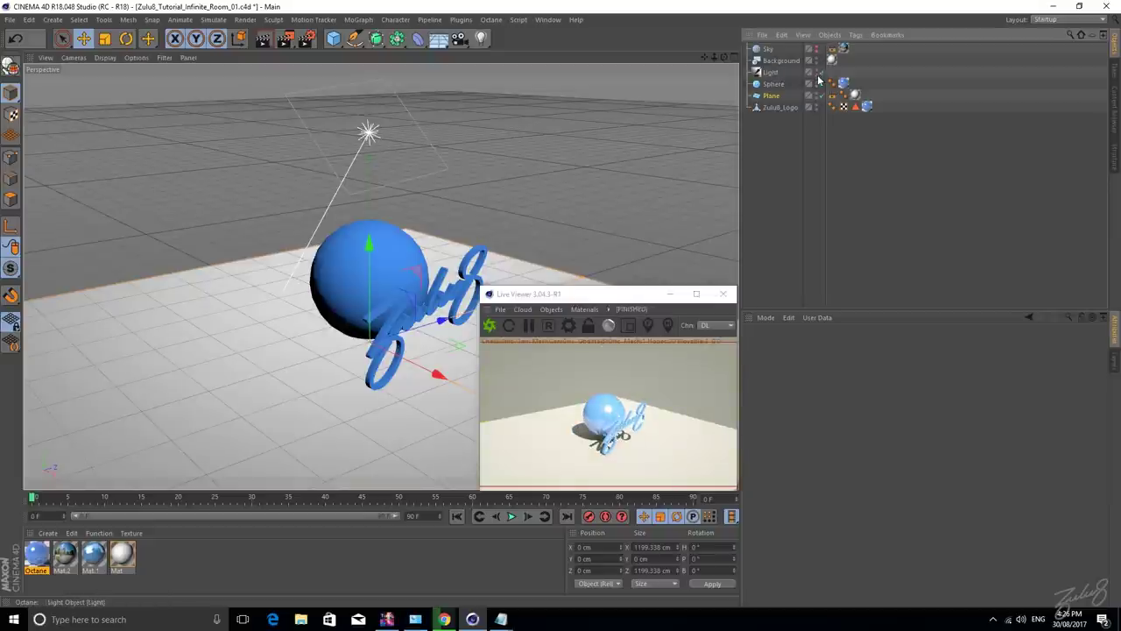
pyautogui.click(821, 74)
pyautogui.moveTo(638, 298); pyautogui.dragTo(659, 268)
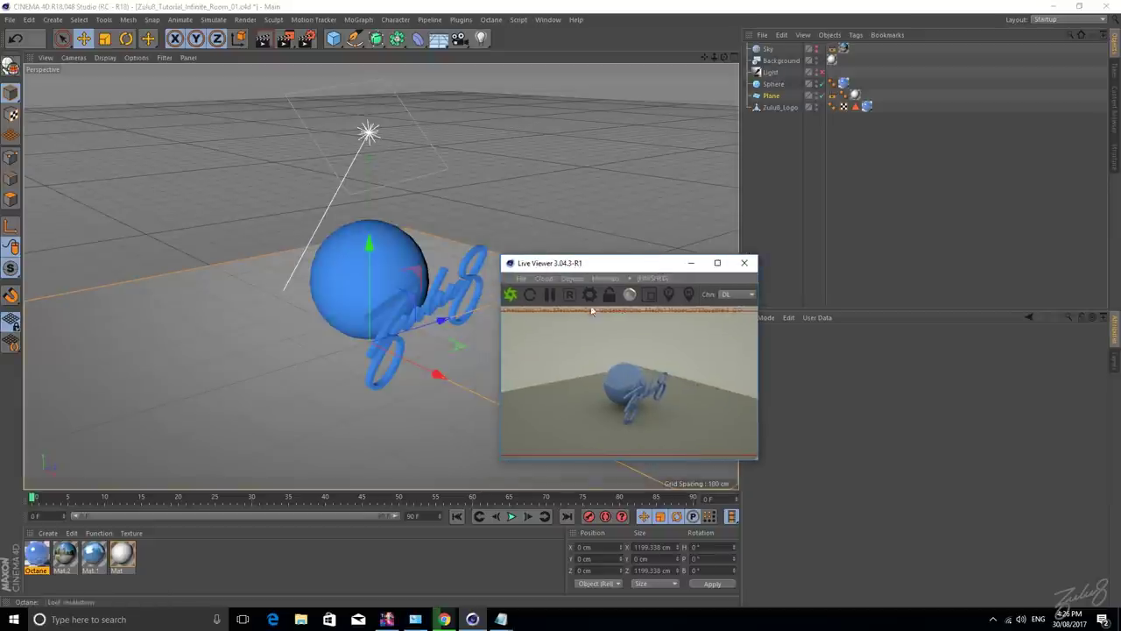
# Add an Octane Daylight and rotate it to heading 90°, pitch about -50° and bank 90°.
pyautogui.click(571, 280)
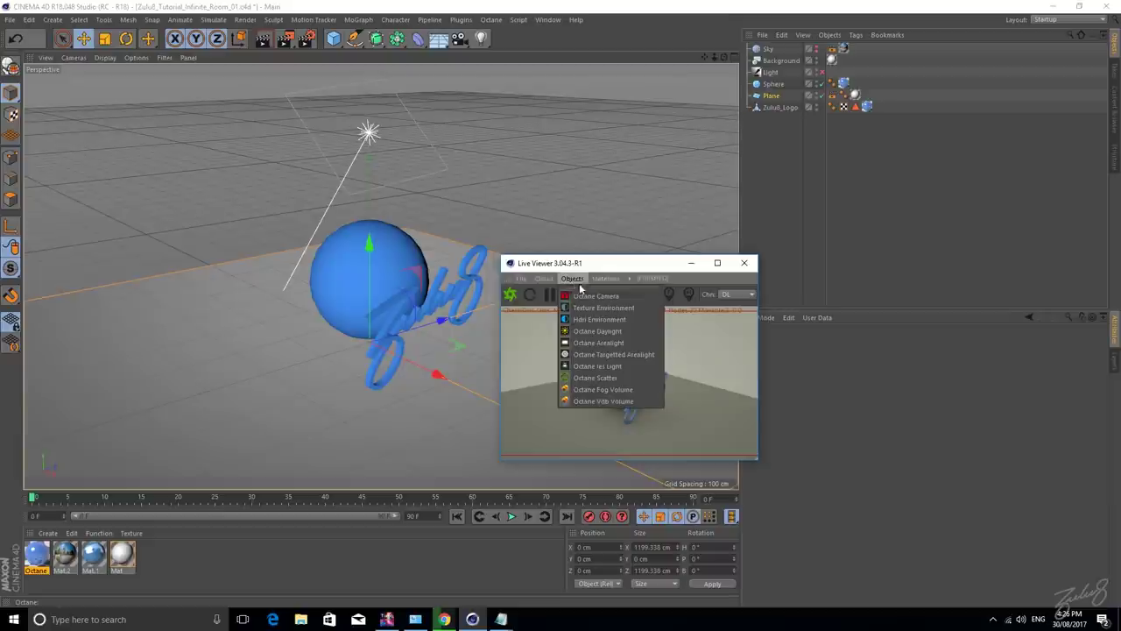
pyautogui.click(609, 331)
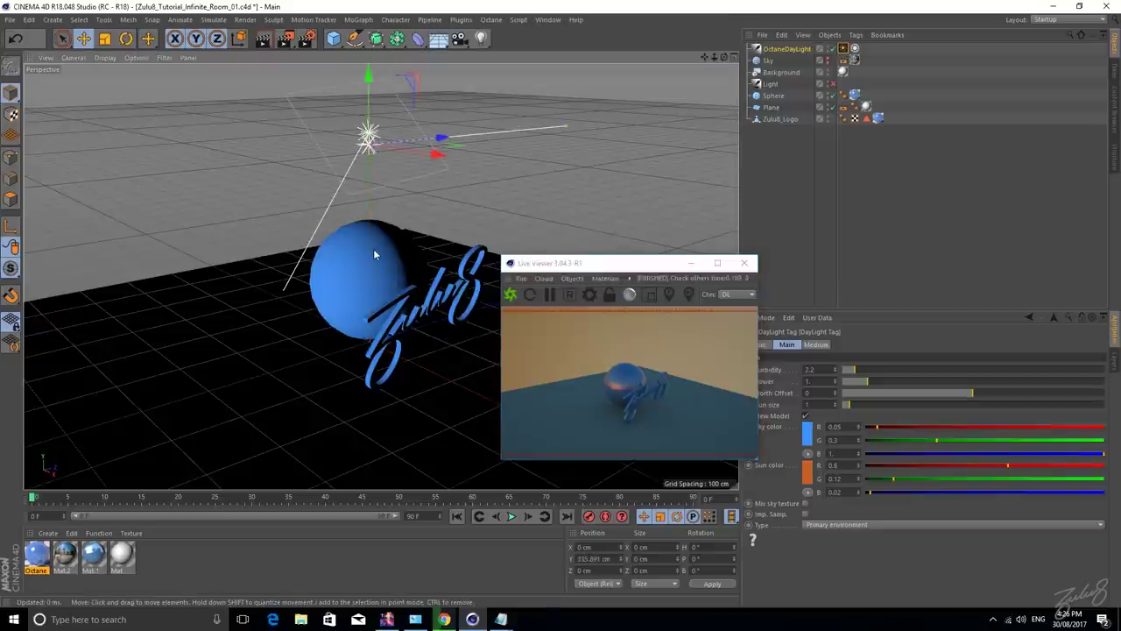
pyautogui.press('r')
pyautogui.moveTo(327, 125)
pyautogui.mouseDown()
pyautogui.moveTo(385, 88)
pyautogui.moveTo(412, 147)
pyautogui.moveTo(406, 121)
pyautogui.moveTo(428, 109)
pyautogui.mouseUp()
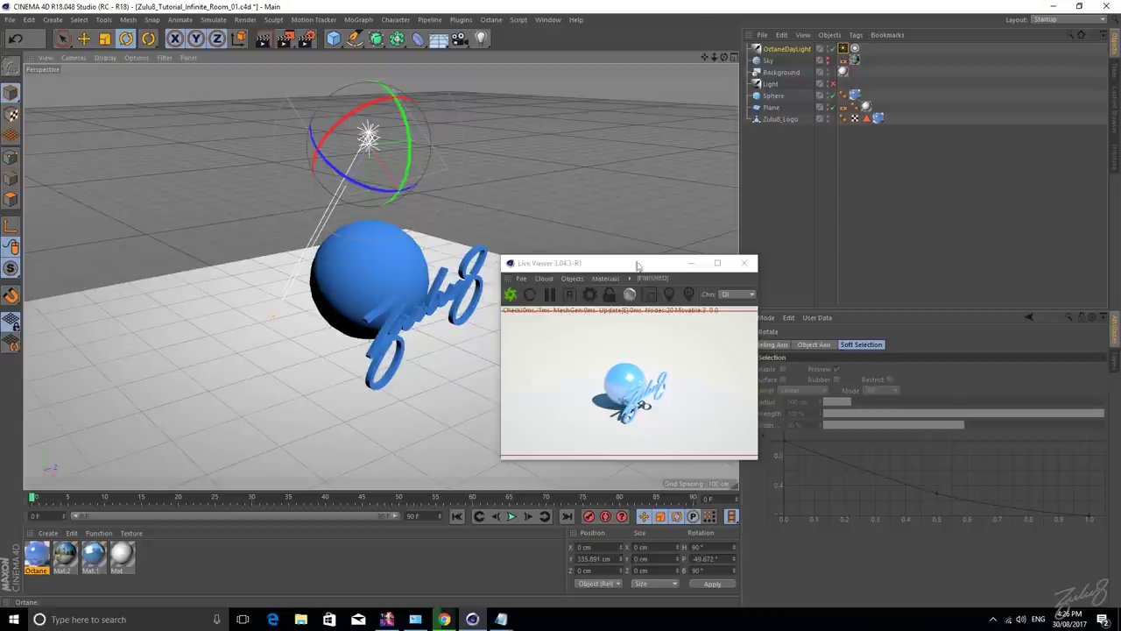
# Create a second Octane material with the default white Diffuse color and apply it to the Plane.
pyautogui.moveTo(632, 262); pyautogui.dragTo(608, 249)
pyautogui.keyDown('alt'); pyautogui.moveTo(357, 273); pyautogui.dragTo(377, 234); pyautogui.keyUp('alt')
pyautogui.click(54, 534)
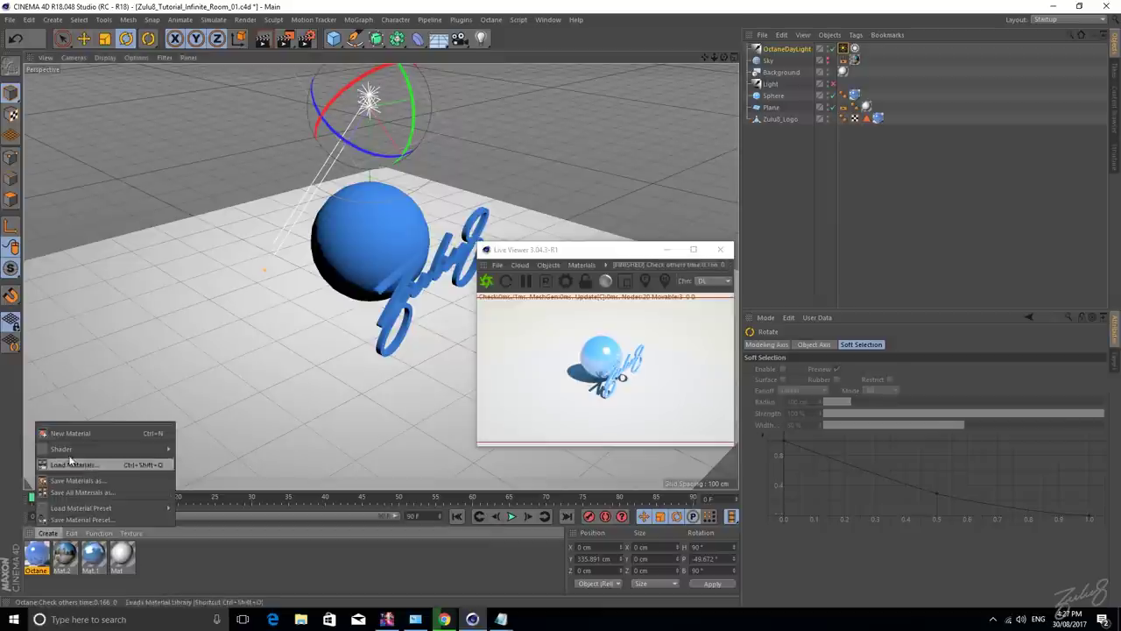
pyautogui.moveTo(132, 448)
pyautogui.moveTo(249, 426)
pyautogui.click(295, 424)
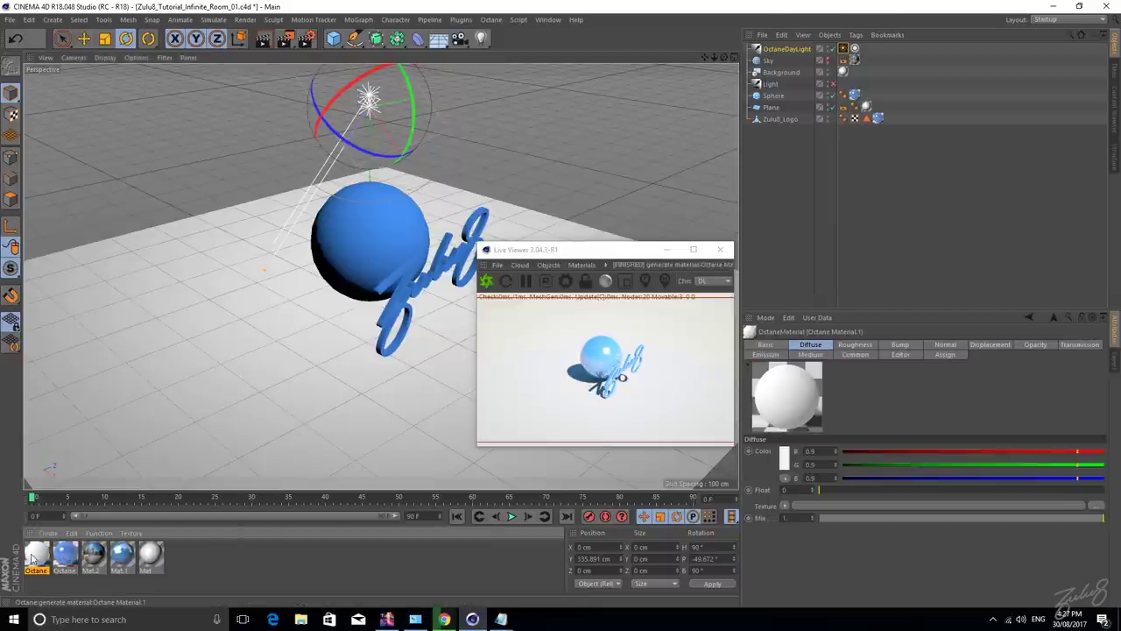
pyautogui.moveTo(37, 554); pyautogui.dragTo(251, 307)
# Check the floor edge and horizon in the live render from a lower angle, with the OctaneDayLight selected.
pyautogui.click(574, 251)
pyautogui.moveTo(574, 251); pyautogui.dragTo(576, 285)
pyautogui.keyDown('alt'); pyautogui.moveTo(368, 289); pyautogui.dragTo(316, 284); pyautogui.keyUp('alt')
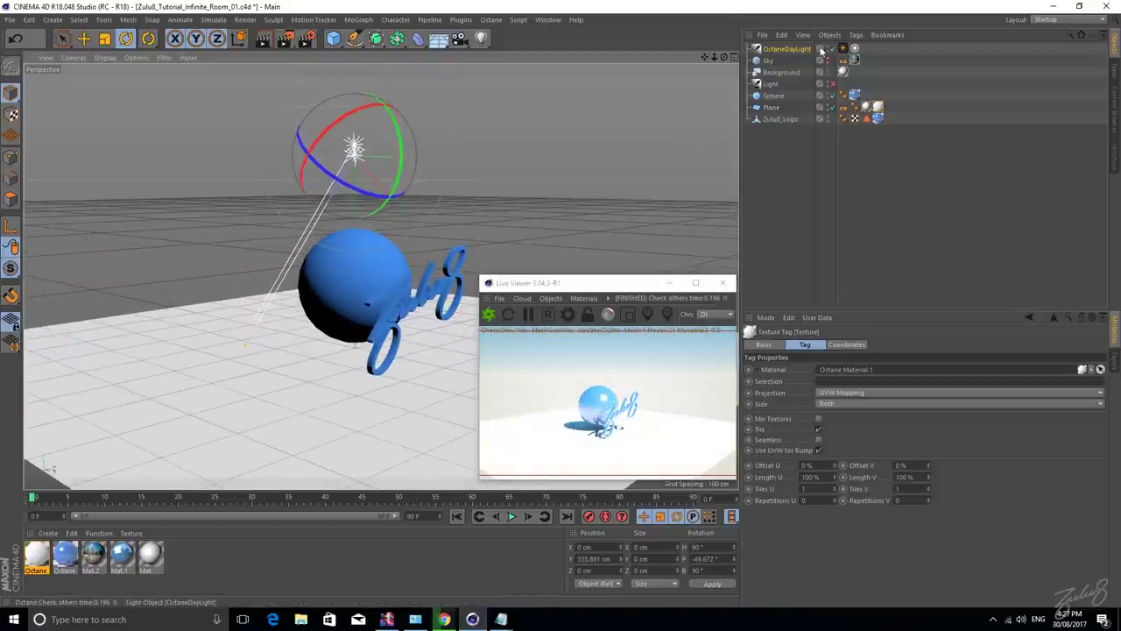
pyautogui.click(788, 50)
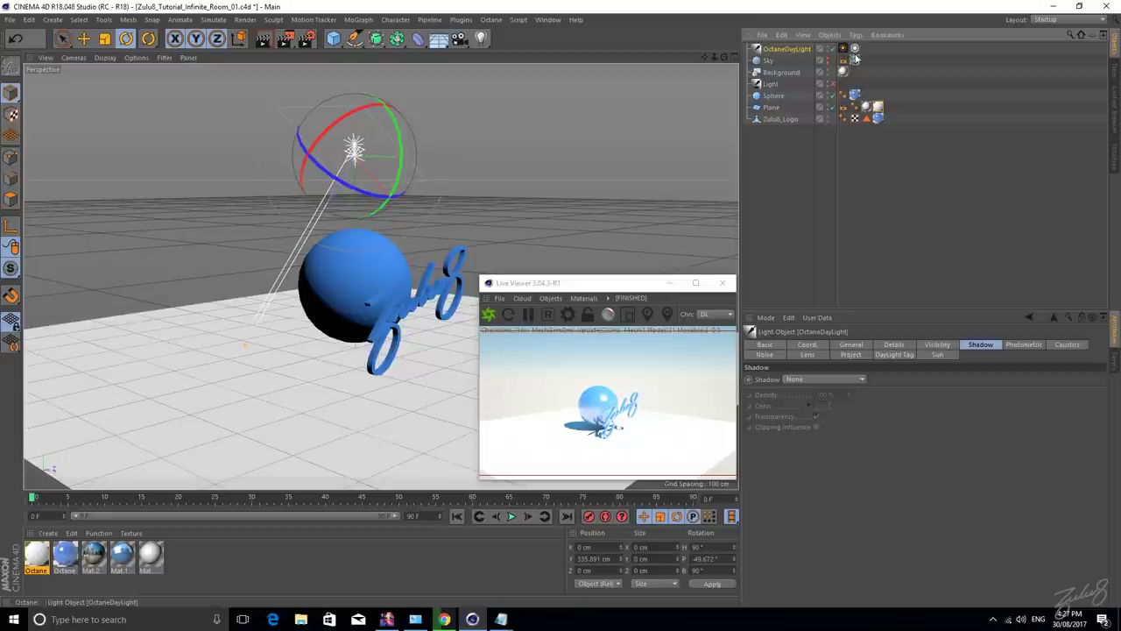
pyautogui.keyDown('alt'); pyautogui.moveTo(323, 227); pyautogui.dragTo(331, 230); pyautogui.keyUp('alt')
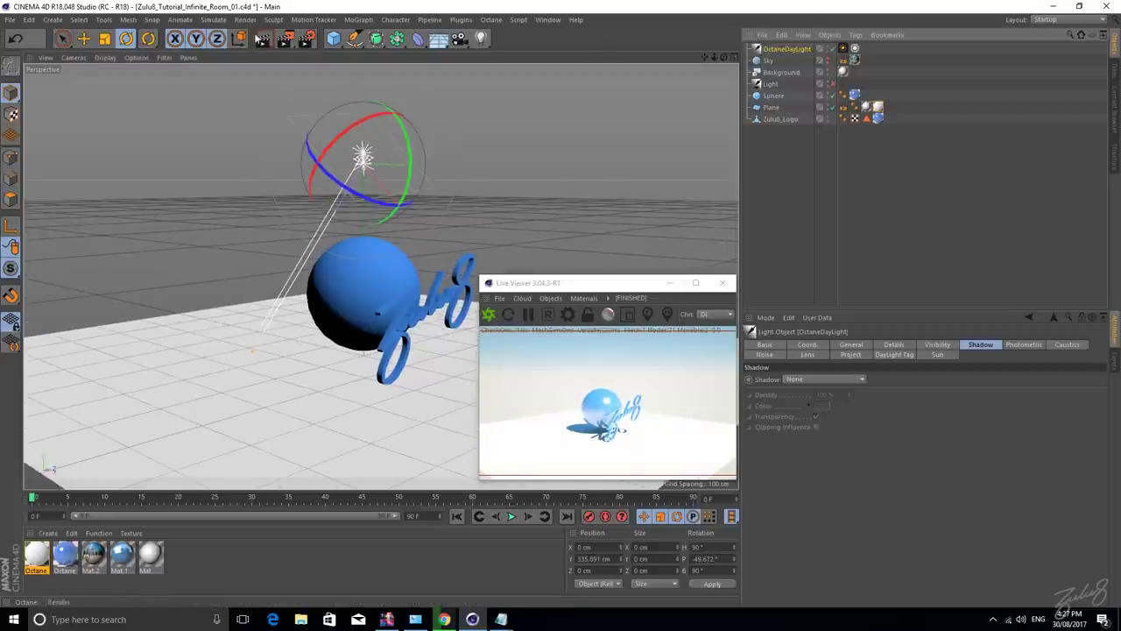
# Enable Alpha channel in the Octane kernel settings and check the live render from a higher angle.
pyautogui.click(565, 318)
pyautogui.click(565, 322)
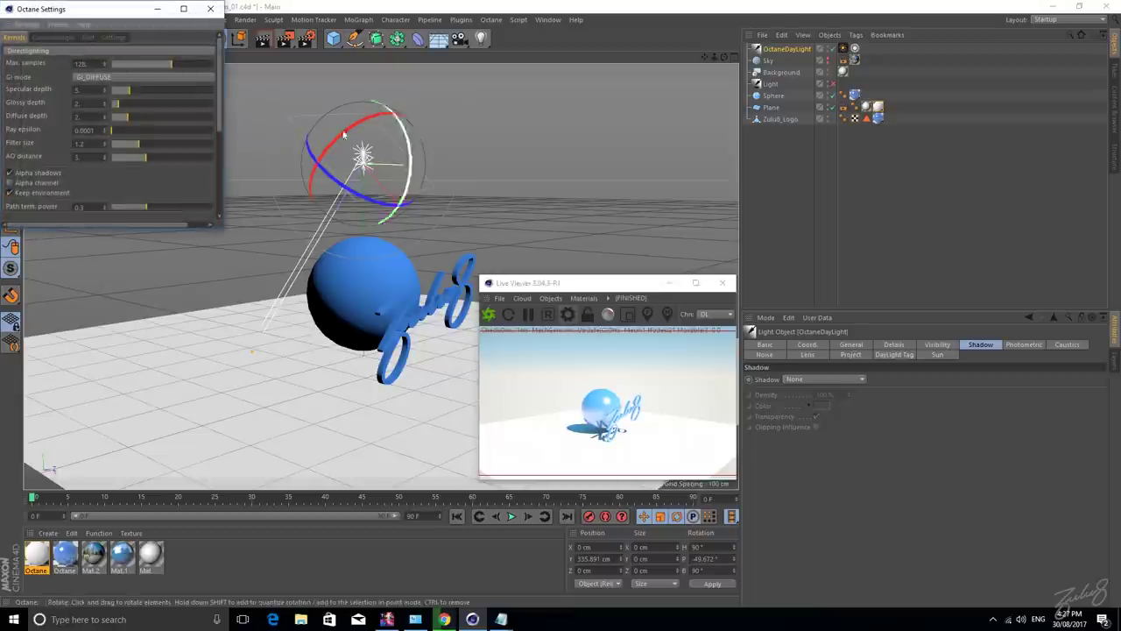
pyautogui.click(9, 182)
pyautogui.moveTo(521, 207)
pyautogui.keyDown('alt'); pyautogui.mouseDown()
pyautogui.moveTo(526, 188)
pyautogui.moveTo(516, 196)
pyautogui.mouseUp(); pyautogui.keyUp('alt')
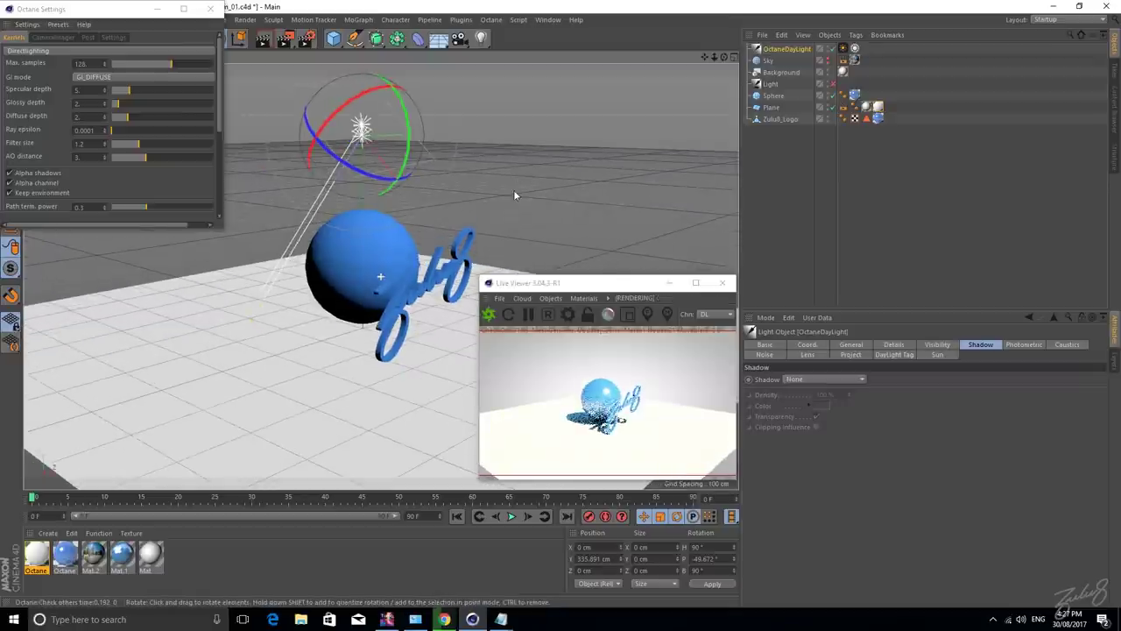
# Enable Matte in the Common settings of the Plane's white Octane material.
pyautogui.click(779, 72)
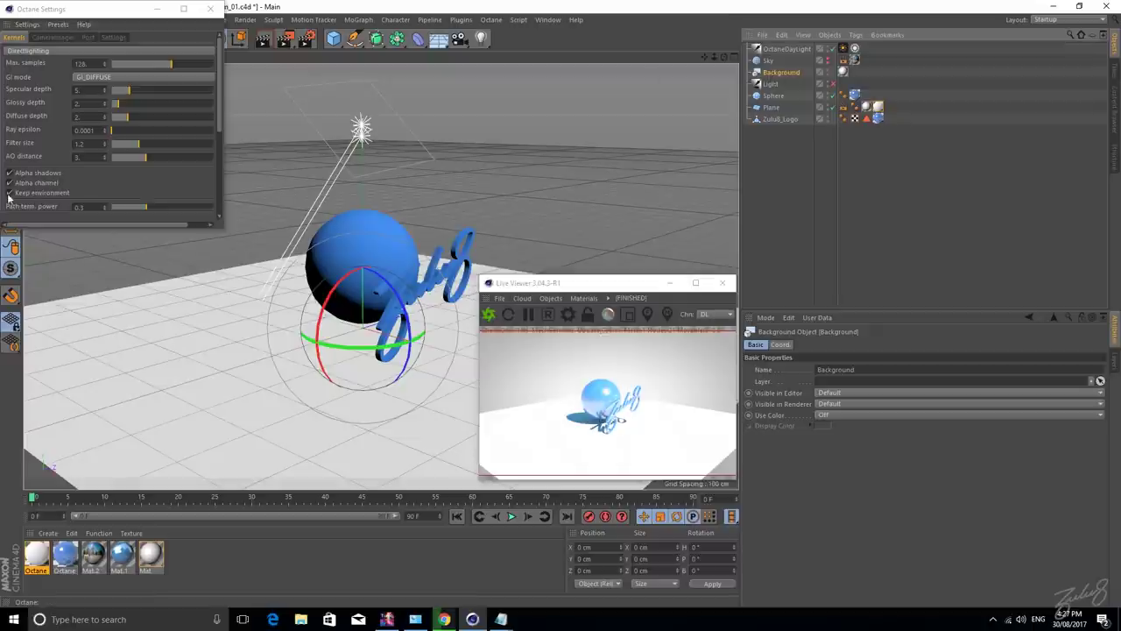
pyautogui.keyDown('alt'); pyautogui.moveTo(280, 311); pyautogui.dragTo(255, 330); pyautogui.keyUp('alt')
pyautogui.click(227, 346)
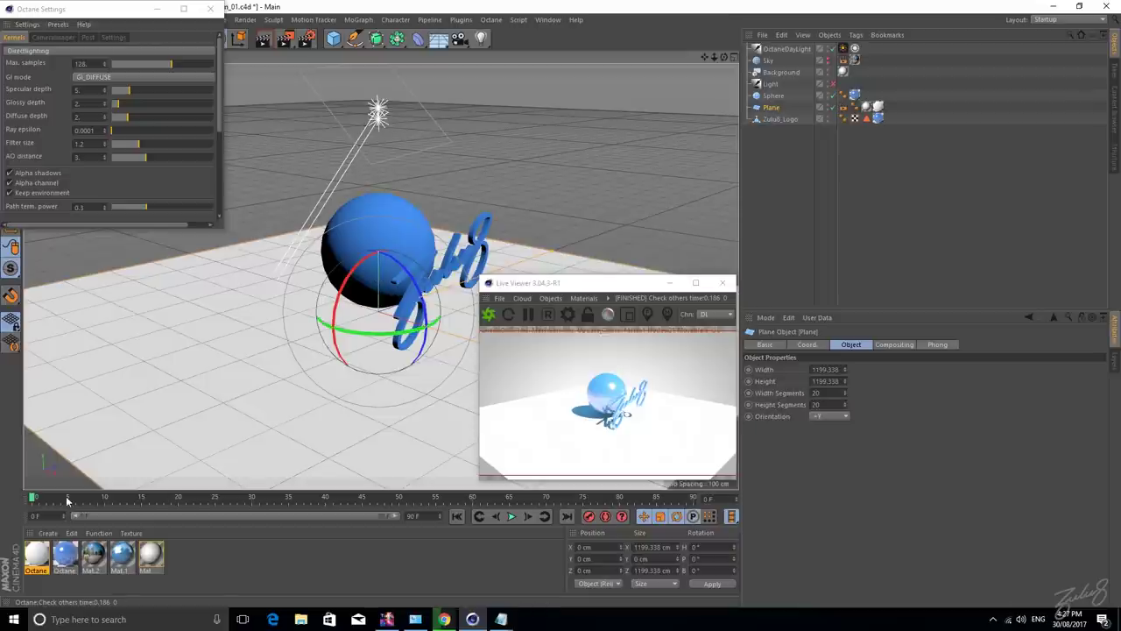
pyautogui.doubleClick(37, 555)
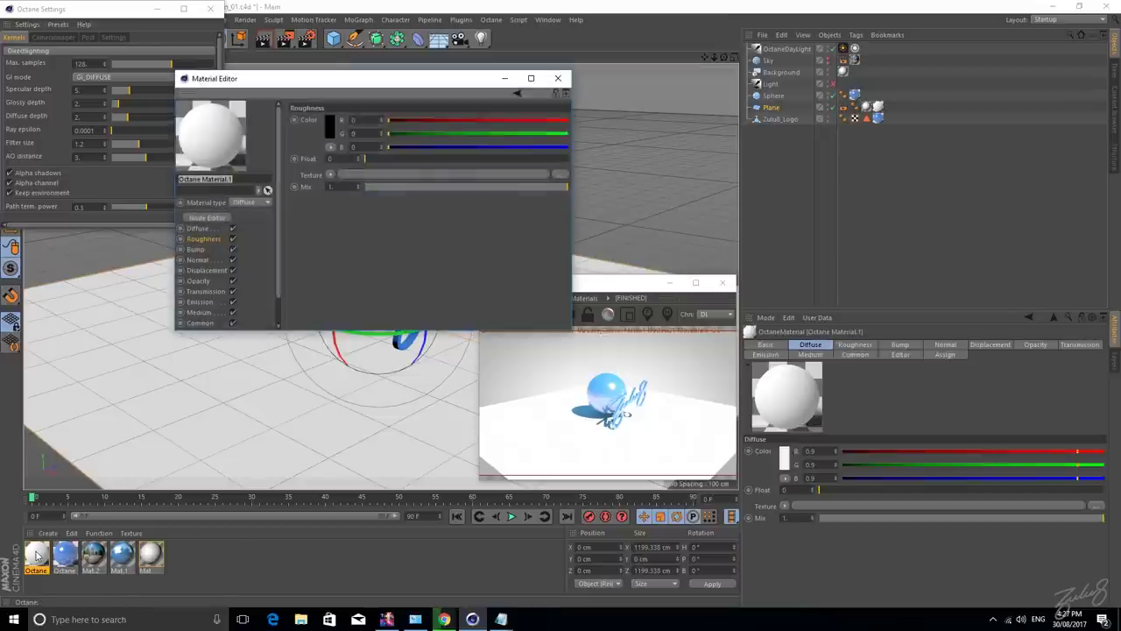
pyautogui.moveTo(381, 73); pyautogui.dragTo(296, 126)
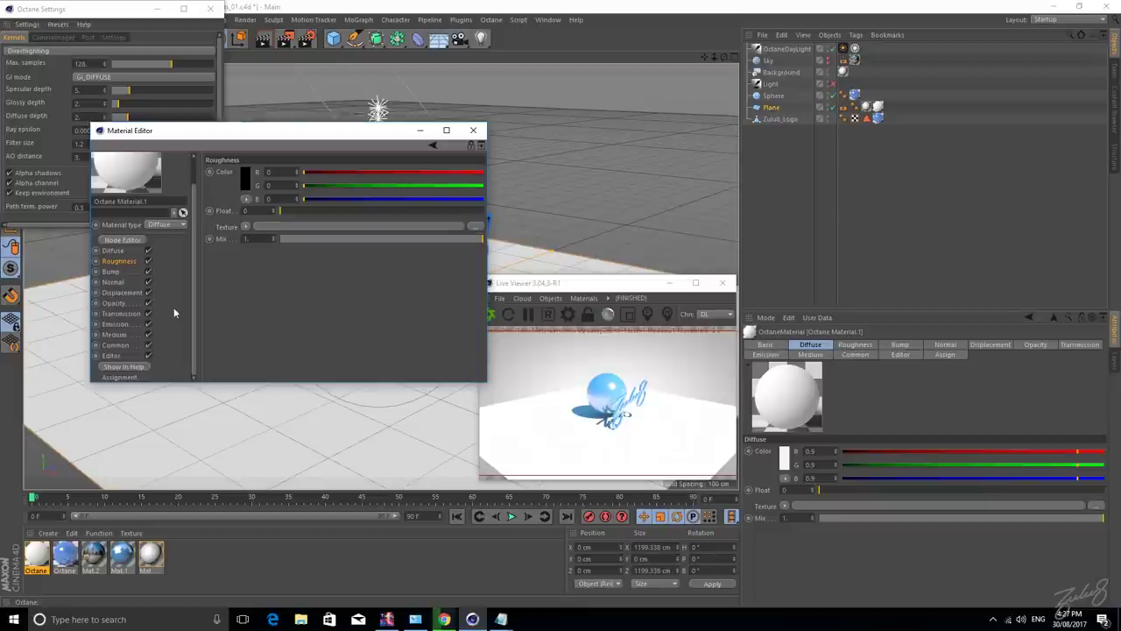
pyautogui.click(110, 345)
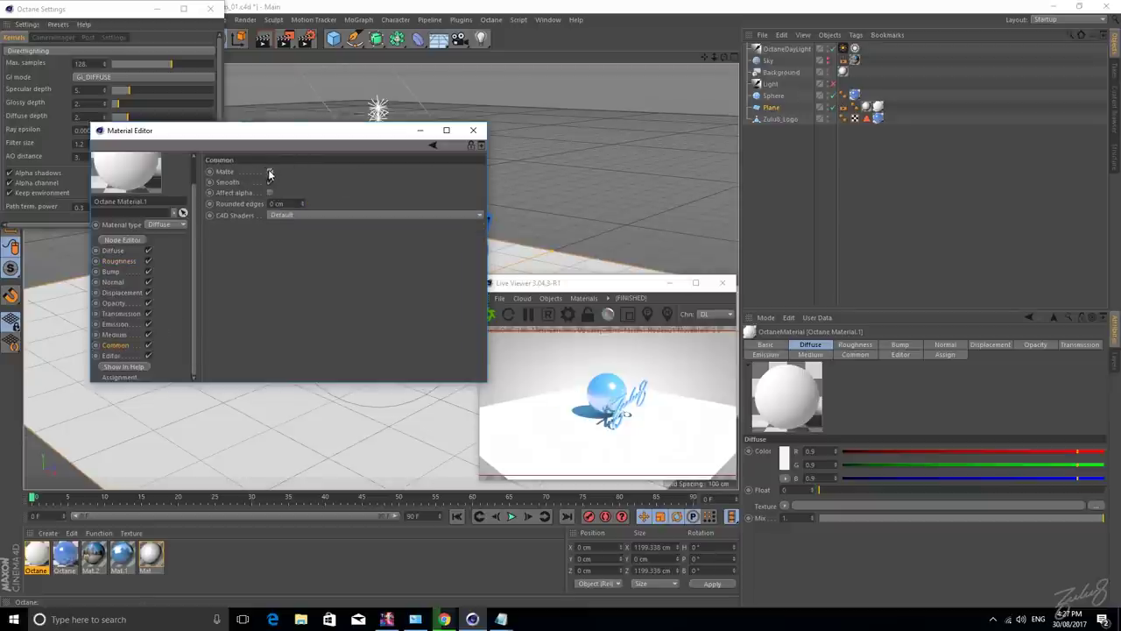
pyautogui.click(269, 173)
pyautogui.moveTo(411, 135); pyautogui.dragTo(388, 140)
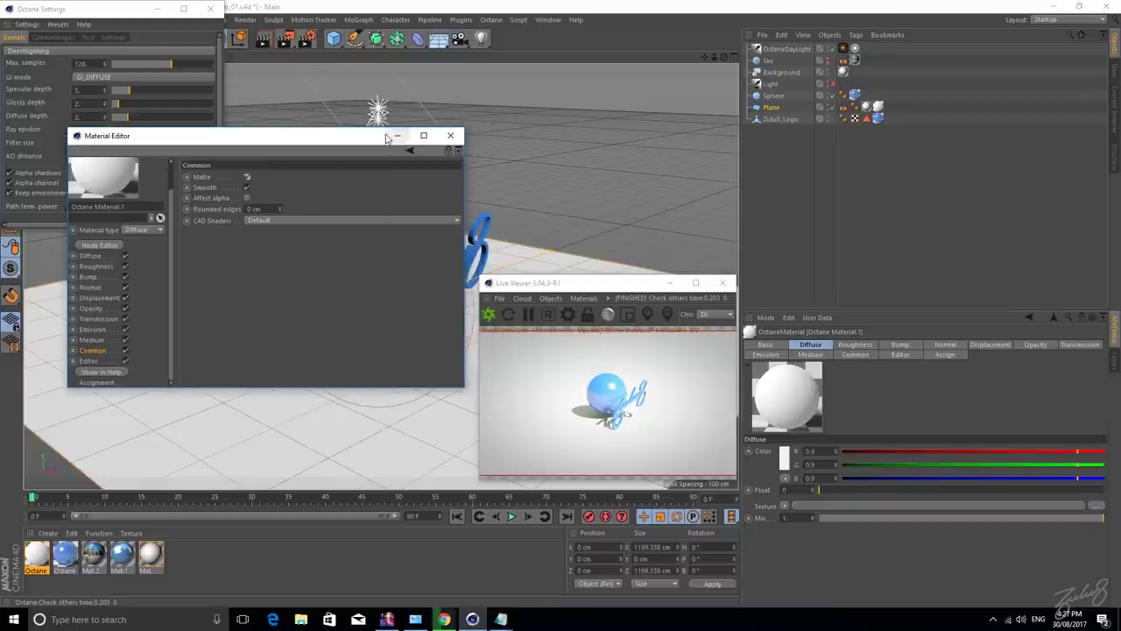
pyautogui.click(397, 136)
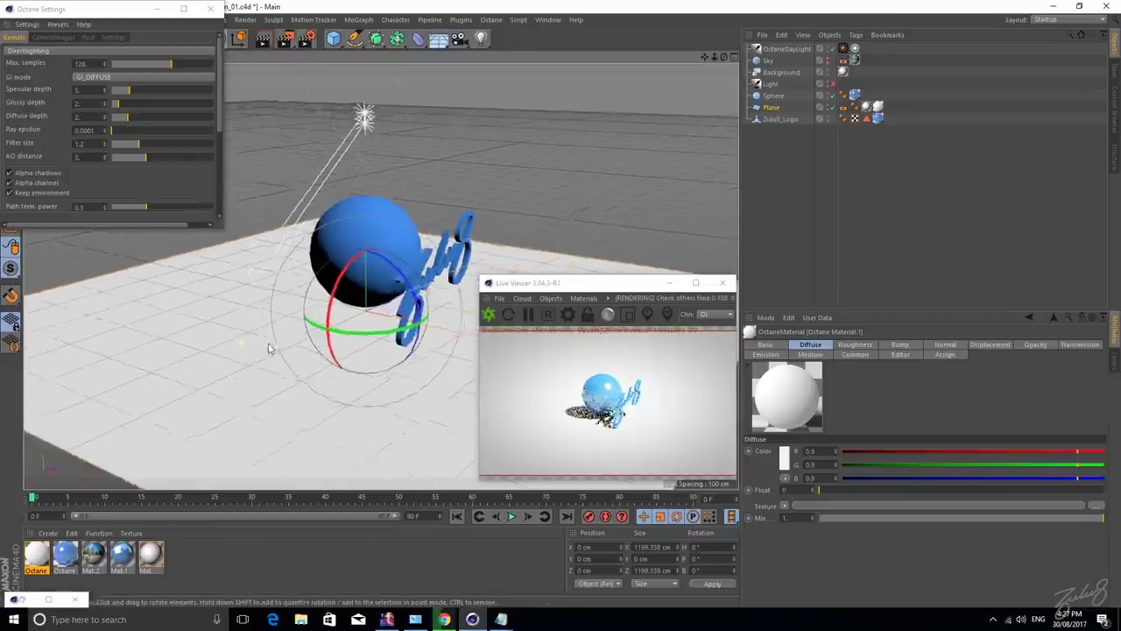
# Examine the sphere, logo and their shadows on the matte floor in the live render, both close up and from a distance.
pyautogui.keyDown('alt'); pyautogui.moveTo(285, 348); pyautogui.dragTo(212, 326); pyautogui.keyUp('alt')
pyautogui.keyDown('alt'); pyautogui.moveTo(296, 334); pyautogui.dragTo(296, 319, button='middle'); pyautogui.keyUp('alt')
pyautogui.scroll(3, 377, 293)
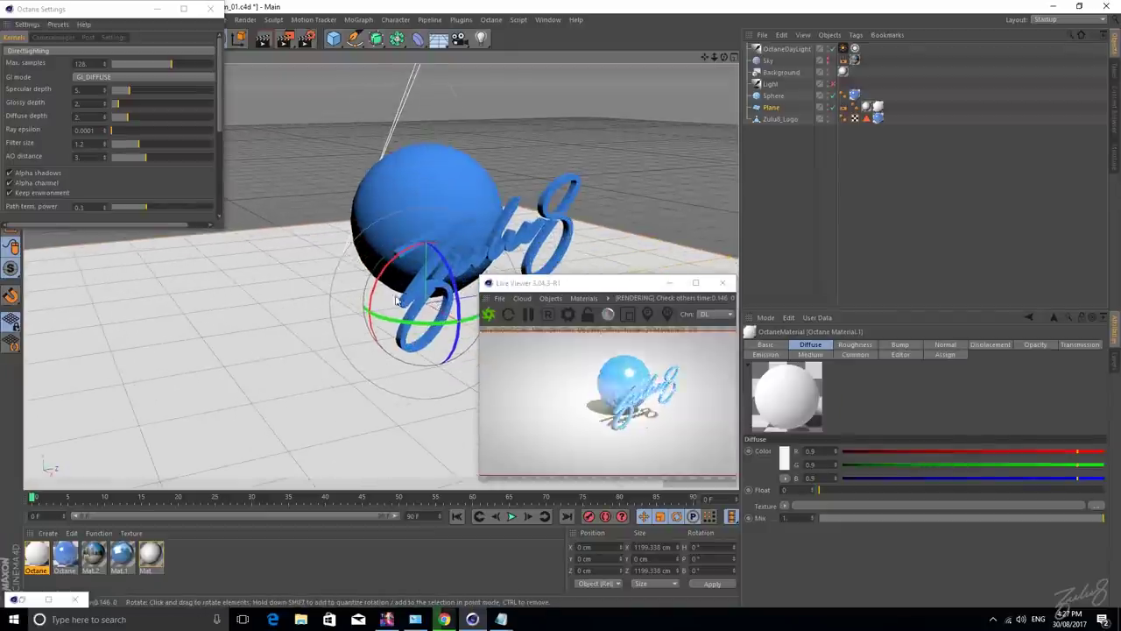
pyautogui.keyDown('alt'); pyautogui.moveTo(383, 298); pyautogui.dragTo(309, 320, button='middle'); pyautogui.keyUp('alt')
pyautogui.keyDown('alt'); pyautogui.moveTo(308, 320); pyautogui.dragTo(345, 317); pyautogui.keyUp('alt')
pyautogui.keyDown('alt'); pyautogui.moveTo(315, 315); pyautogui.dragTo(380, 300, button='right'); pyautogui.keyUp('alt')
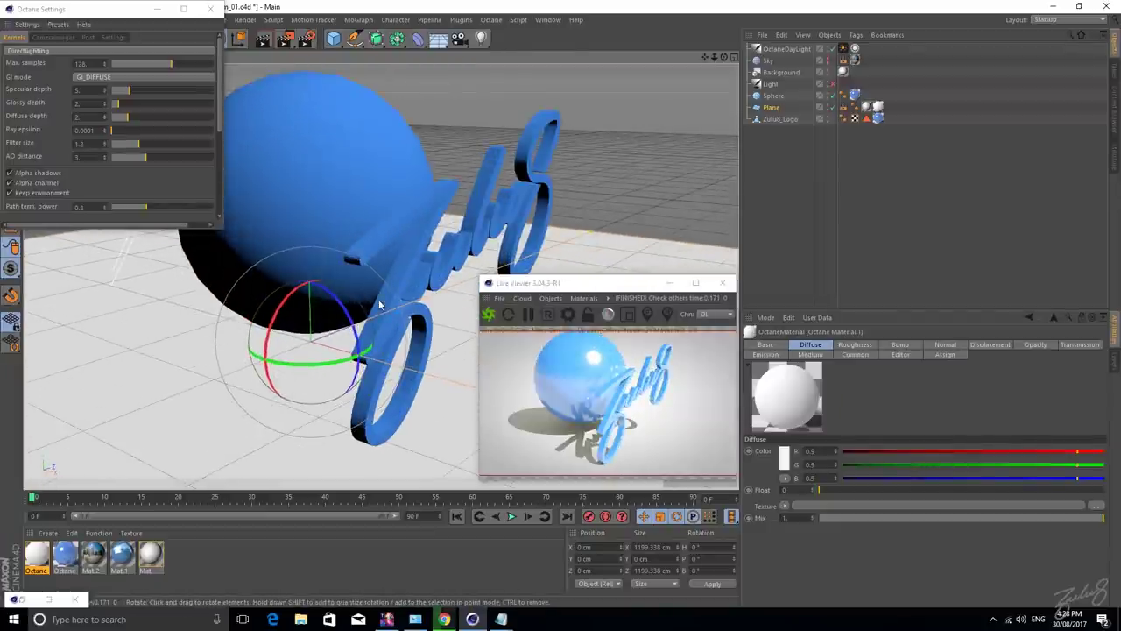
pyautogui.keyDown('alt'); pyautogui.moveTo(306, 301); pyautogui.dragTo(340, 328, button='middle'); pyautogui.keyUp('alt')
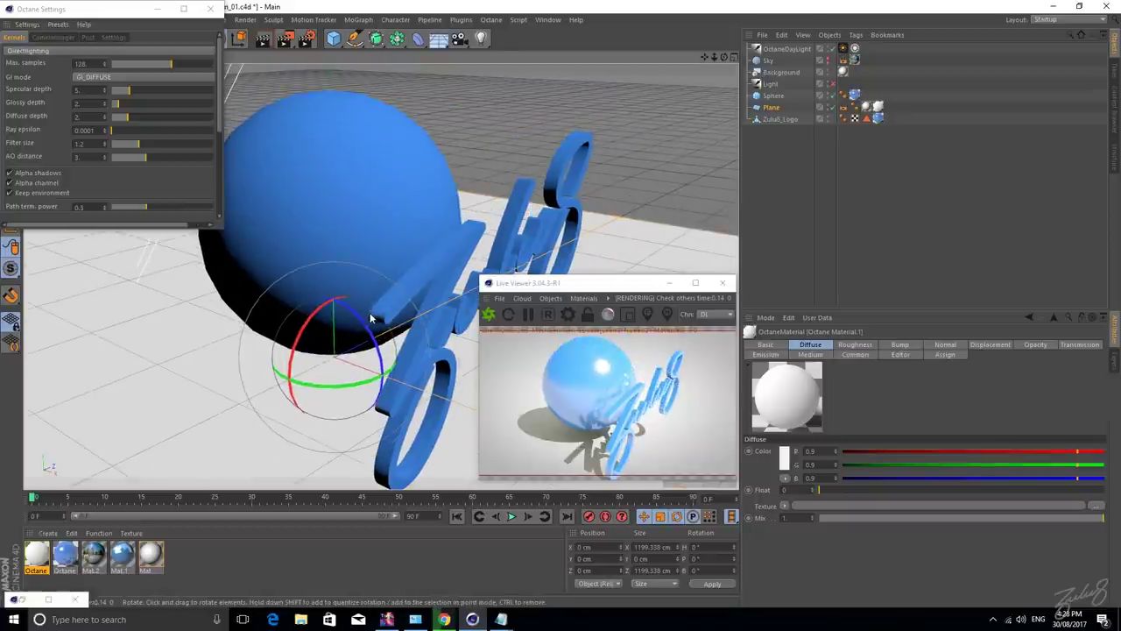
pyautogui.keyDown('alt'); pyautogui.moveTo(345, 268); pyautogui.dragTo(295, 286, button='right'); pyautogui.keyUp('alt')
pyautogui.keyDown('alt'); pyautogui.moveTo(405, 260); pyautogui.dragTo(357, 276, button='right'); pyautogui.keyUp('alt')
pyautogui.keyDown('alt'); pyautogui.moveTo(359, 276); pyautogui.dragTo(329, 342); pyautogui.keyUp('alt')
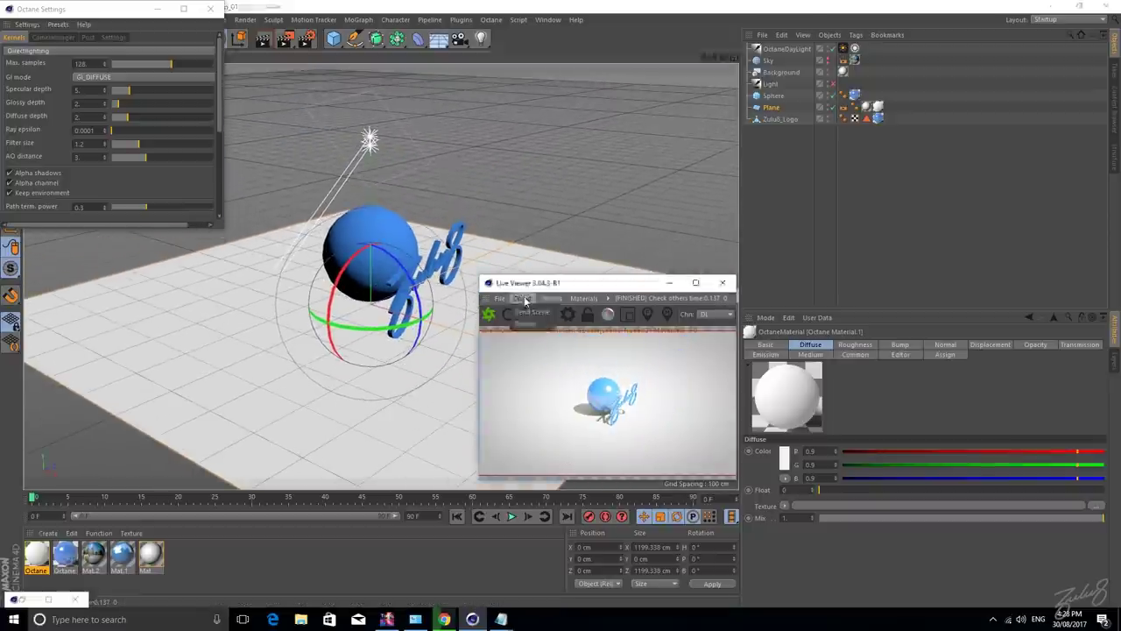
# Add an Octane HDRI environment and load Baggett-Park-2-Panorama-2K-Shop.jpg from the HDRI folder as its image texture.
pyautogui.moveTo(550, 298)
pyautogui.click(591, 345)
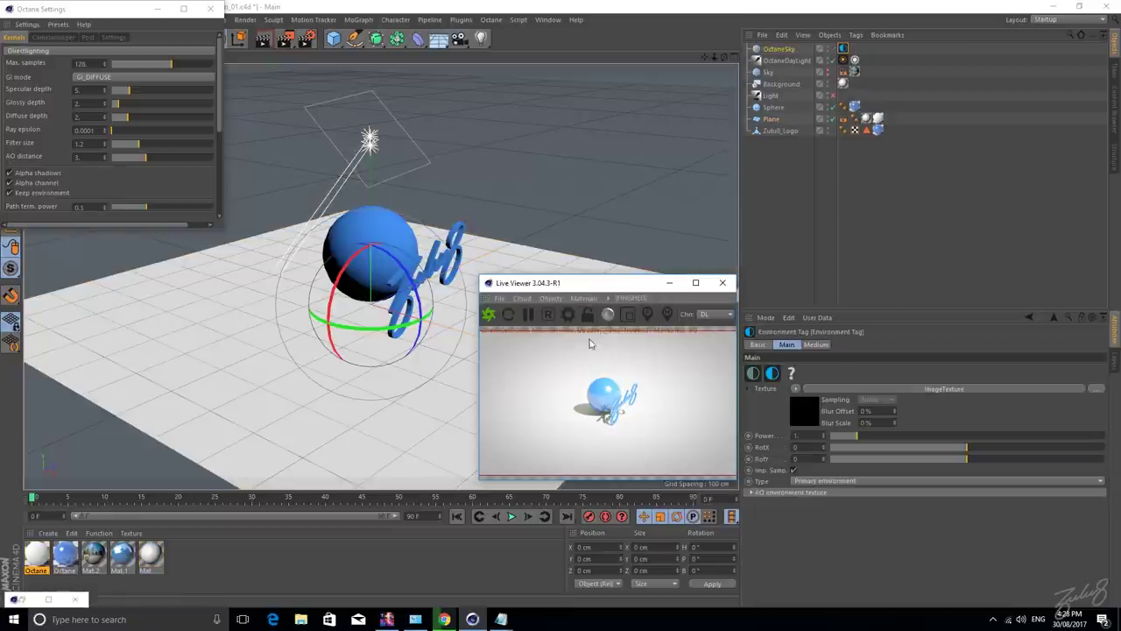
pyautogui.click(844, 49)
pyautogui.click(812, 410)
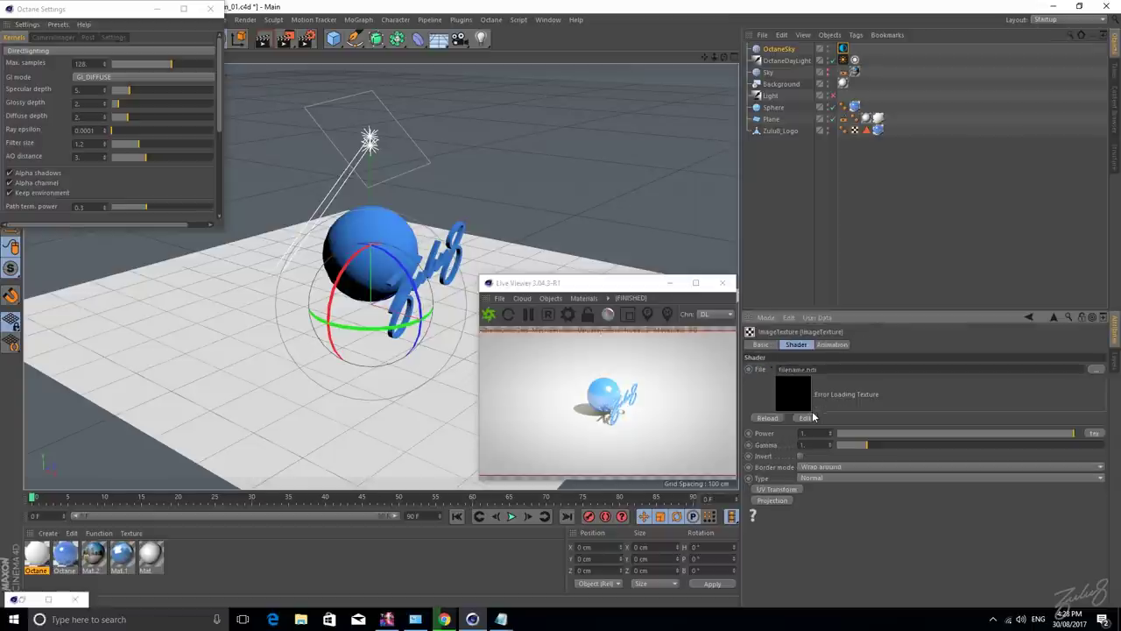
pyautogui.click(1099, 372)
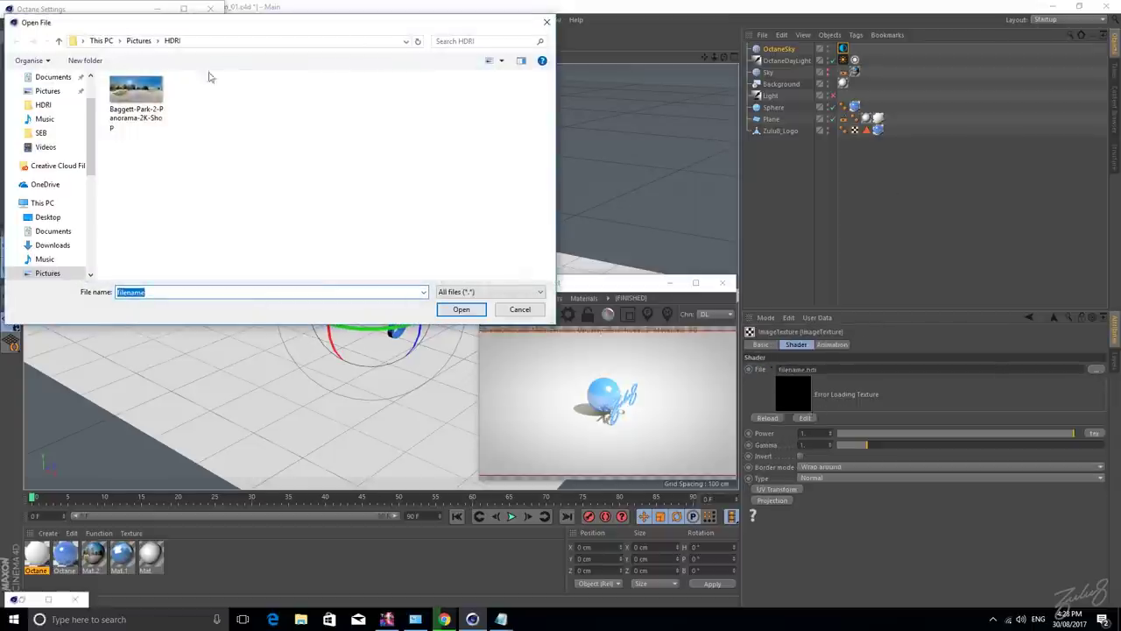
pyautogui.doubleClick(138, 94)
pyautogui.click(565, 359)
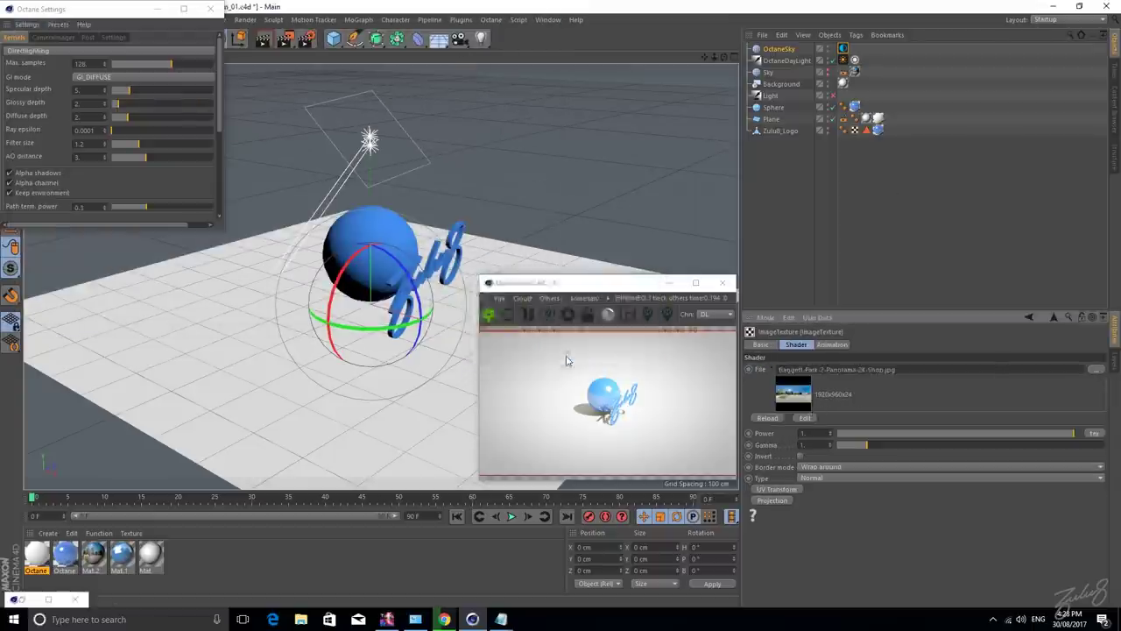
# Enable Mix sky texture in the OctaneDayLight's DayLight Tag.
pyautogui.keyDown('alt'); pyautogui.moveTo(385, 270); pyautogui.dragTo(380, 275, button='middle'); pyautogui.keyUp('alt')
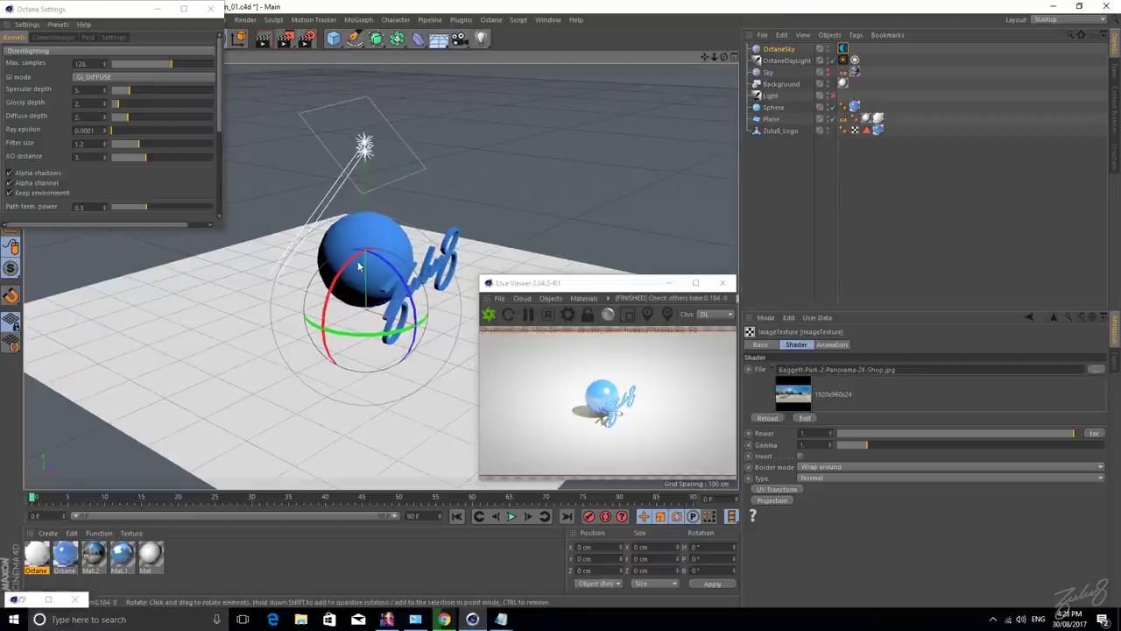
pyautogui.keyDown('alt'); pyautogui.moveTo(362, 267); pyautogui.dragTo(397, 270, button='right'); pyautogui.keyUp('alt')
pyautogui.keyDown('alt'); pyautogui.moveTo(397, 270); pyautogui.dragTo(412, 259); pyautogui.keyUp('alt')
pyautogui.keyDown('alt'); pyautogui.moveTo(412, 263); pyautogui.dragTo(517, 305, button='right'); pyautogui.keyUp('alt')
pyautogui.keyDown('alt'); pyautogui.moveTo(349, 242); pyautogui.dragTo(325, 248, button='right'); pyautogui.keyUp('alt')
pyautogui.keyDown('alt'); pyautogui.moveTo(371, 248); pyautogui.dragTo(380, 262, button='middle'); pyautogui.keyUp('alt')
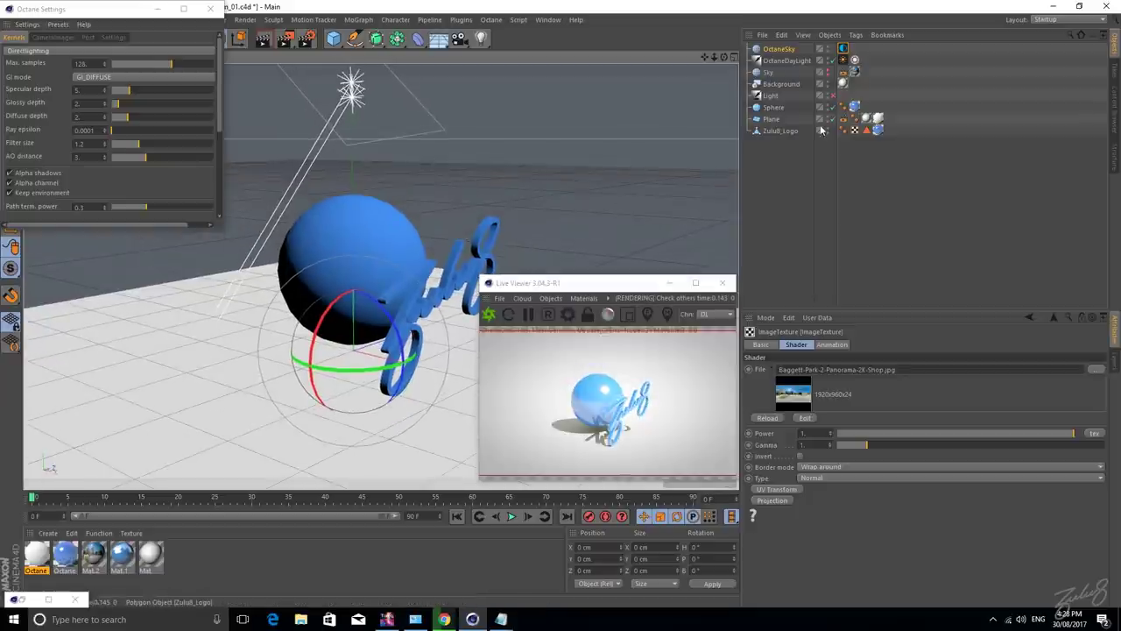
pyautogui.click(800, 64)
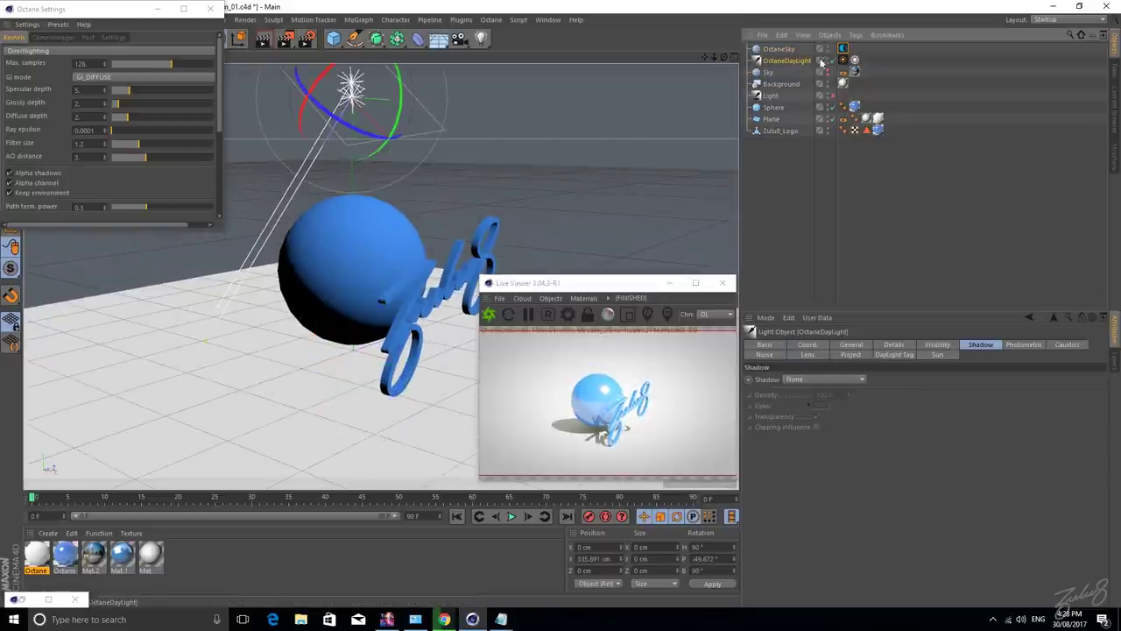
pyautogui.click(782, 54)
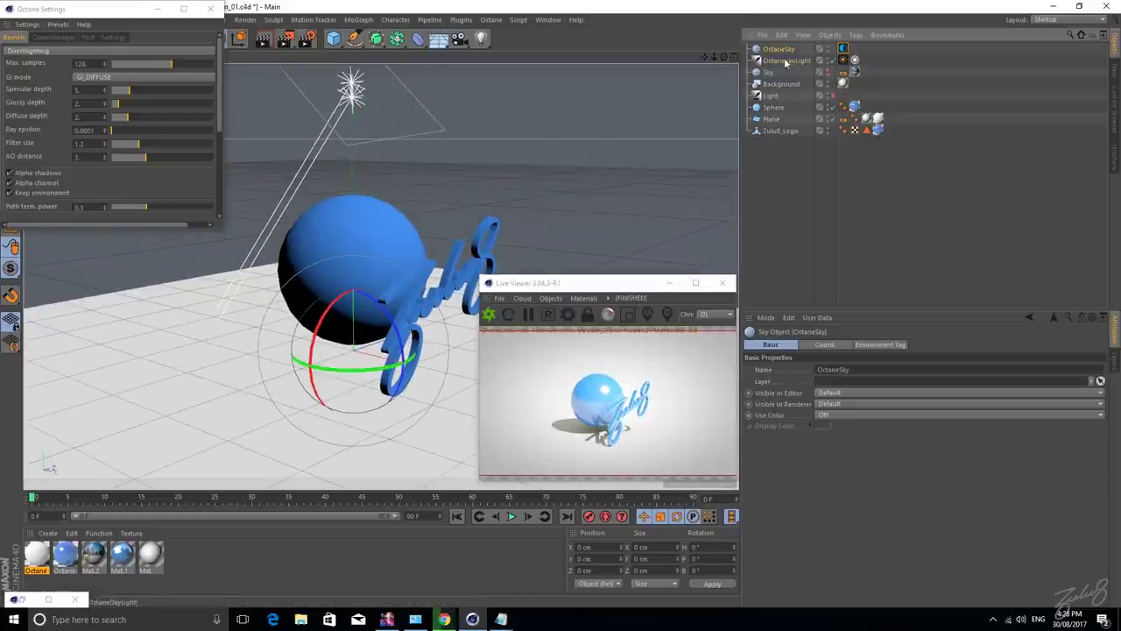
pyautogui.click(802, 61)
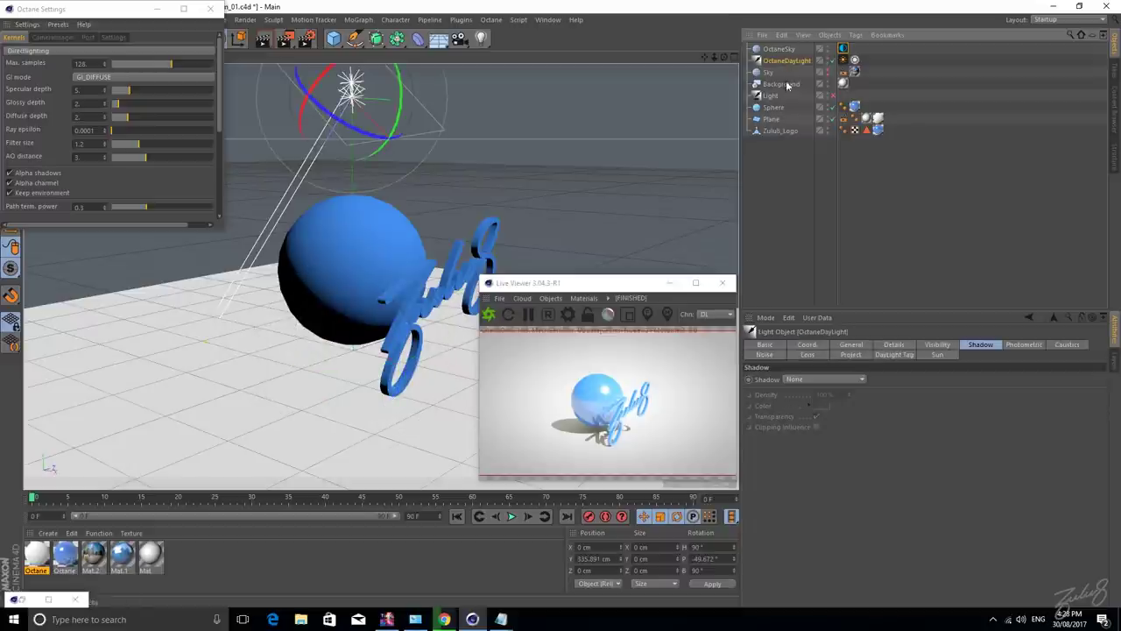
pyautogui.click(843, 62)
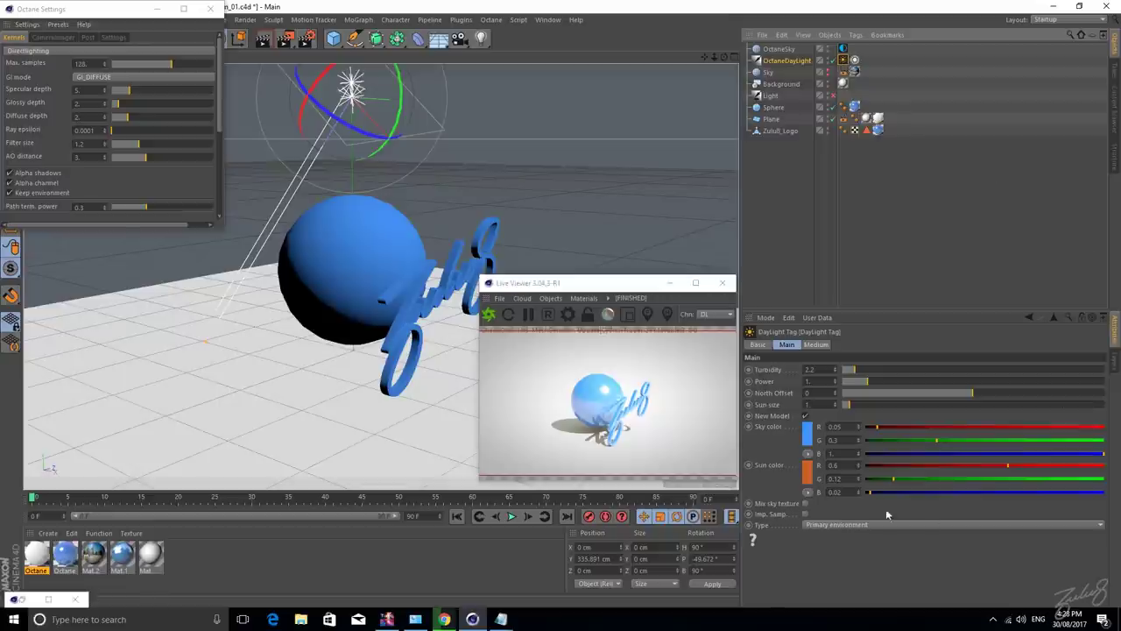
pyautogui.click(805, 505)
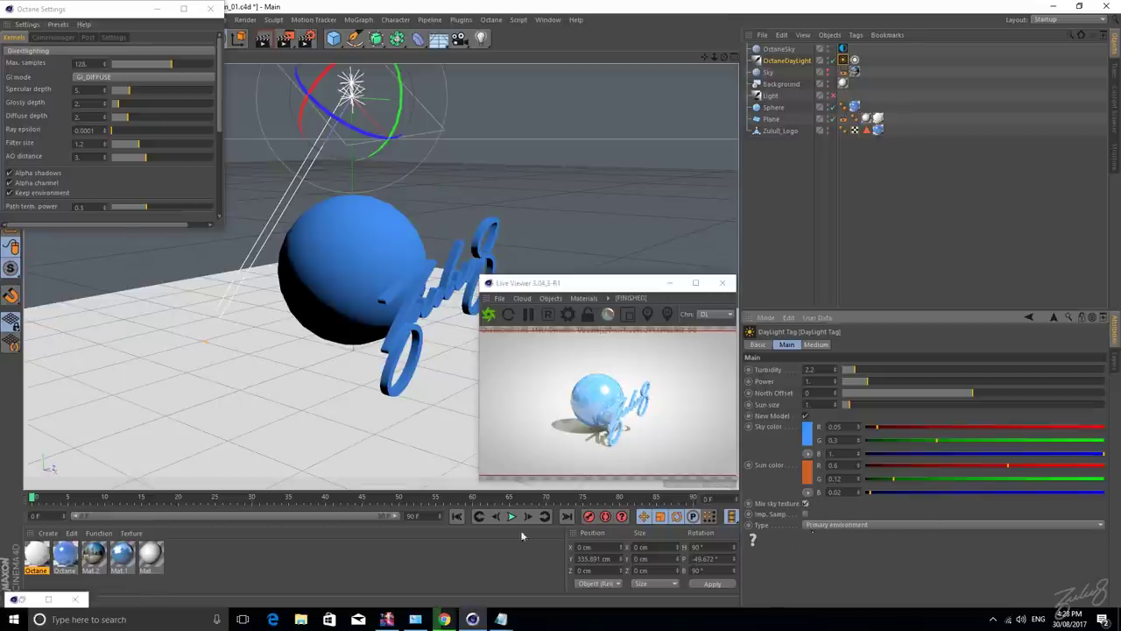
# Examine the HDRI reflections on the sphere and logo in the live render, close up and from farther away.
pyautogui.keyDown('alt'); pyautogui.moveTo(322, 279); pyautogui.dragTo(320, 293, button='middle'); pyautogui.keyUp('alt')
pyautogui.keyDown('alt'); pyautogui.moveTo(311, 293); pyautogui.dragTo(428, 342, button='right'); pyautogui.keyUp('alt')
pyautogui.keyDown('alt'); pyautogui.moveTo(391, 264); pyautogui.dragTo(346, 192, button='middle'); pyautogui.keyUp('alt')
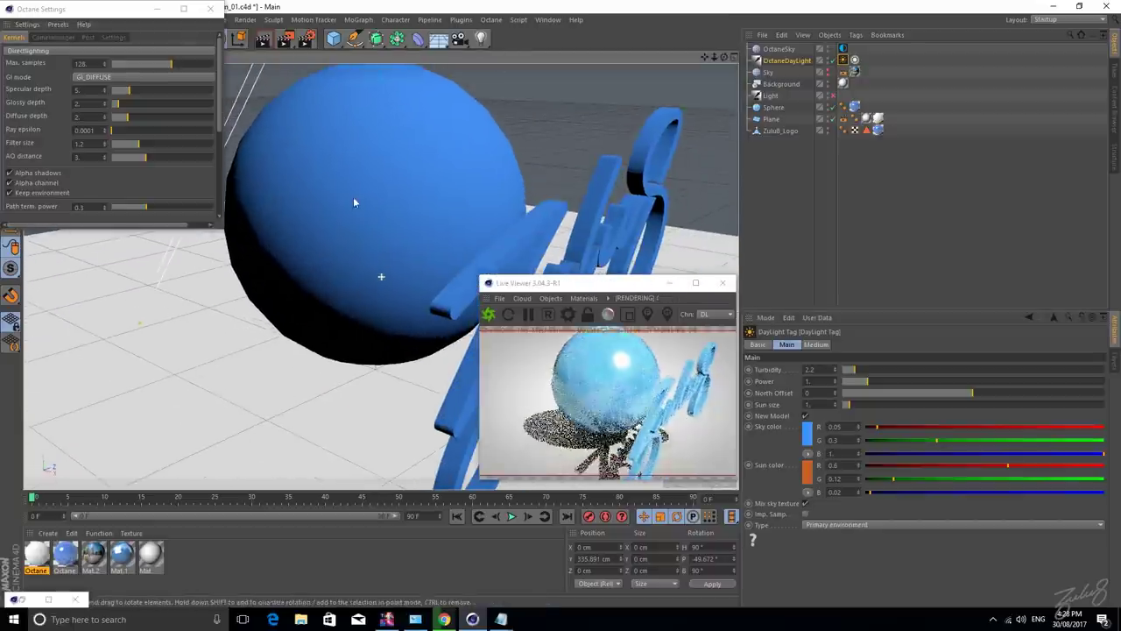
pyautogui.keyDown('alt'); pyautogui.moveTo(310, 378); pyautogui.dragTo(338, 378, button='right'); pyautogui.keyUp('alt')
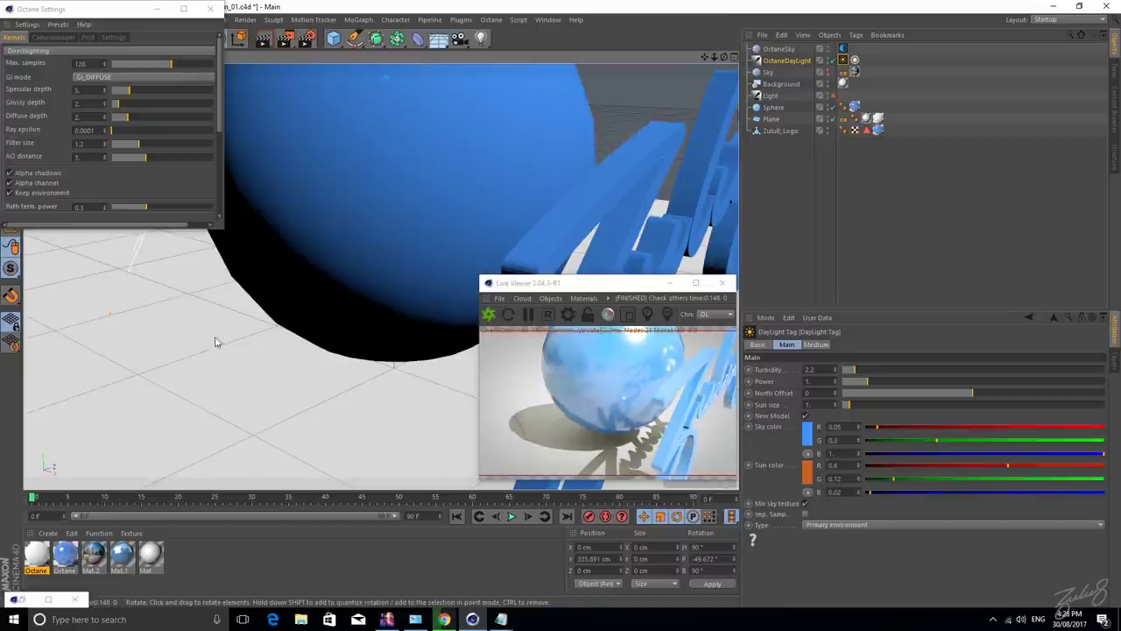
pyautogui.keyDown('alt'); pyautogui.moveTo(263, 354); pyautogui.dragTo(401, 454); pyautogui.keyUp('alt')
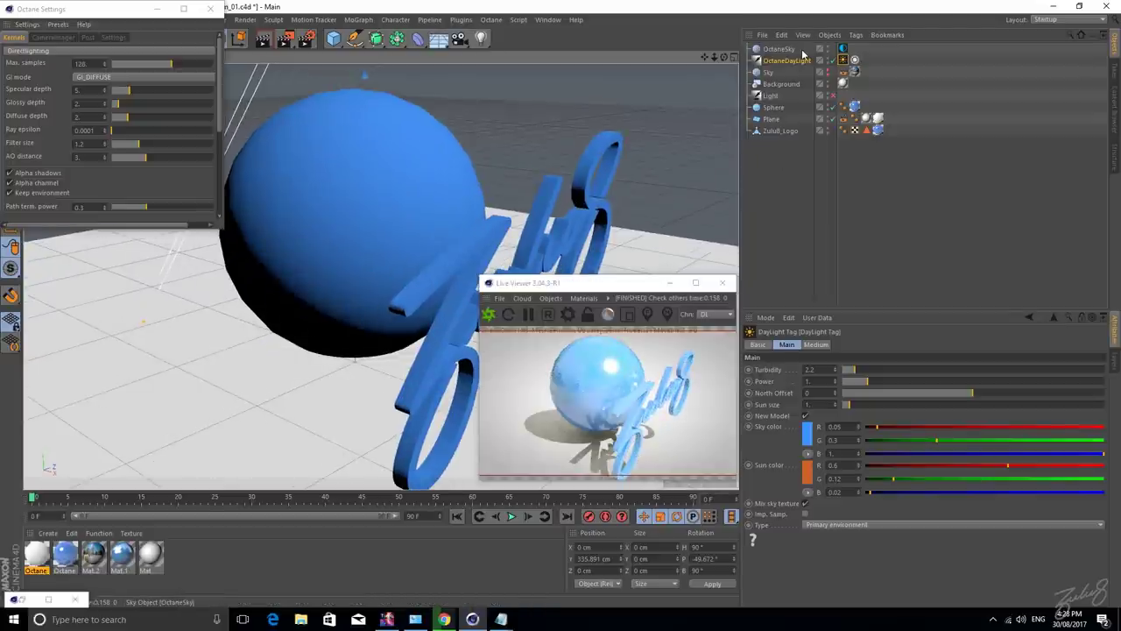
pyautogui.keyDown('alt'); pyautogui.moveTo(303, 261); pyautogui.dragTo(325, 256, button='middle'); pyautogui.keyUp('alt')
pyautogui.keyDown('alt'); pyautogui.moveTo(382, 268); pyautogui.dragTo(289, 270, button='right'); pyautogui.keyUp('alt')
pyautogui.keyDown('alt'); pyautogui.moveTo(380, 240); pyautogui.dragTo(358, 310, button='middle'); pyautogui.keyUp('alt')
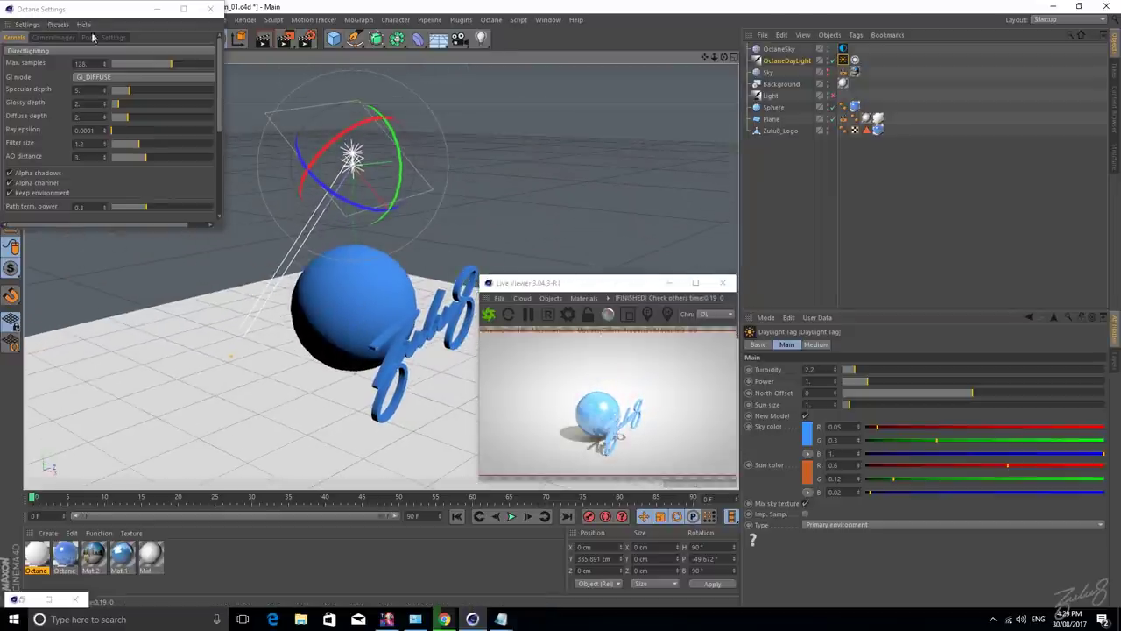
# Disable Keep environment in the Octane kernel settings and check the live render from several angles.
pyautogui.click(10, 193)
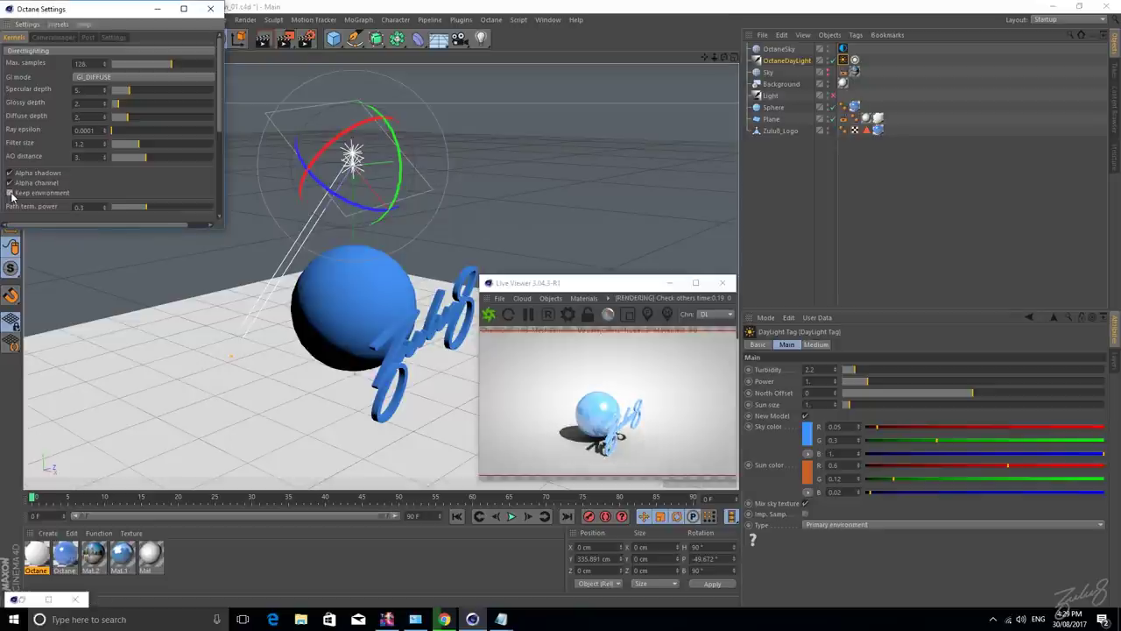
pyautogui.keyDown('alt'); pyautogui.moveTo(350, 302); pyautogui.dragTo(327, 380); pyautogui.keyUp('alt')
pyautogui.keyDown('alt'); pyautogui.moveTo(383, 353); pyautogui.dragTo(263, 299); pyautogui.keyUp('alt')
pyautogui.scroll(4, 329, 319)
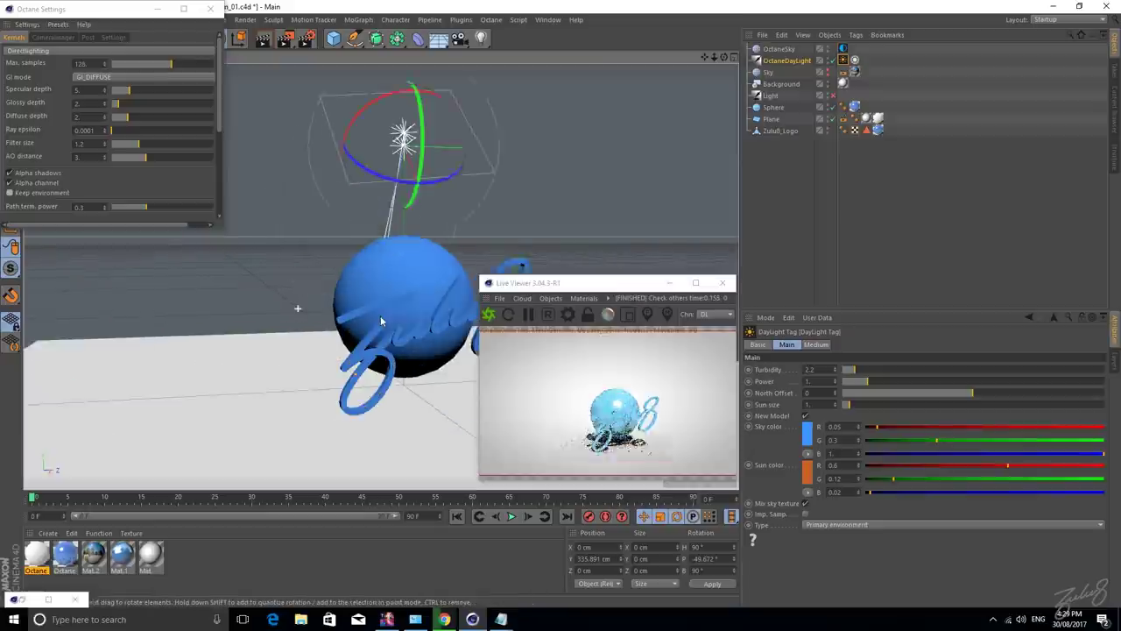
pyautogui.moveTo(329, 320)
pyautogui.keyDown('alt'); pyautogui.mouseDown()
pyautogui.moveTo(317, 311)
pyautogui.moveTo(337, 300)
pyautogui.moveTo(343, 317)
pyautogui.mouseUp(); pyautogui.keyUp('alt')
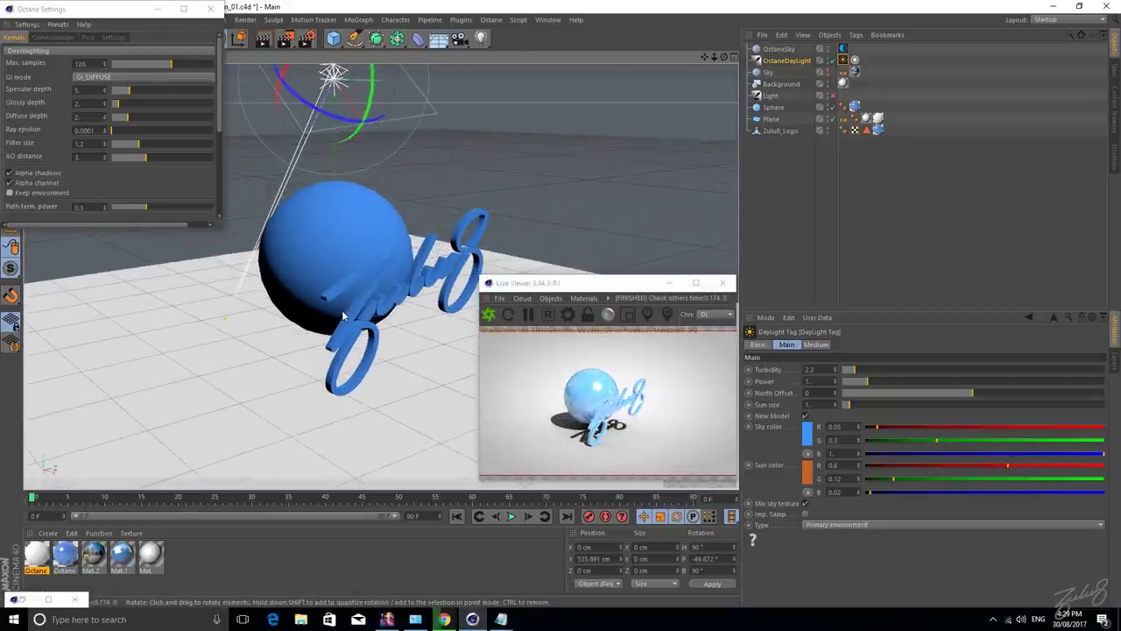